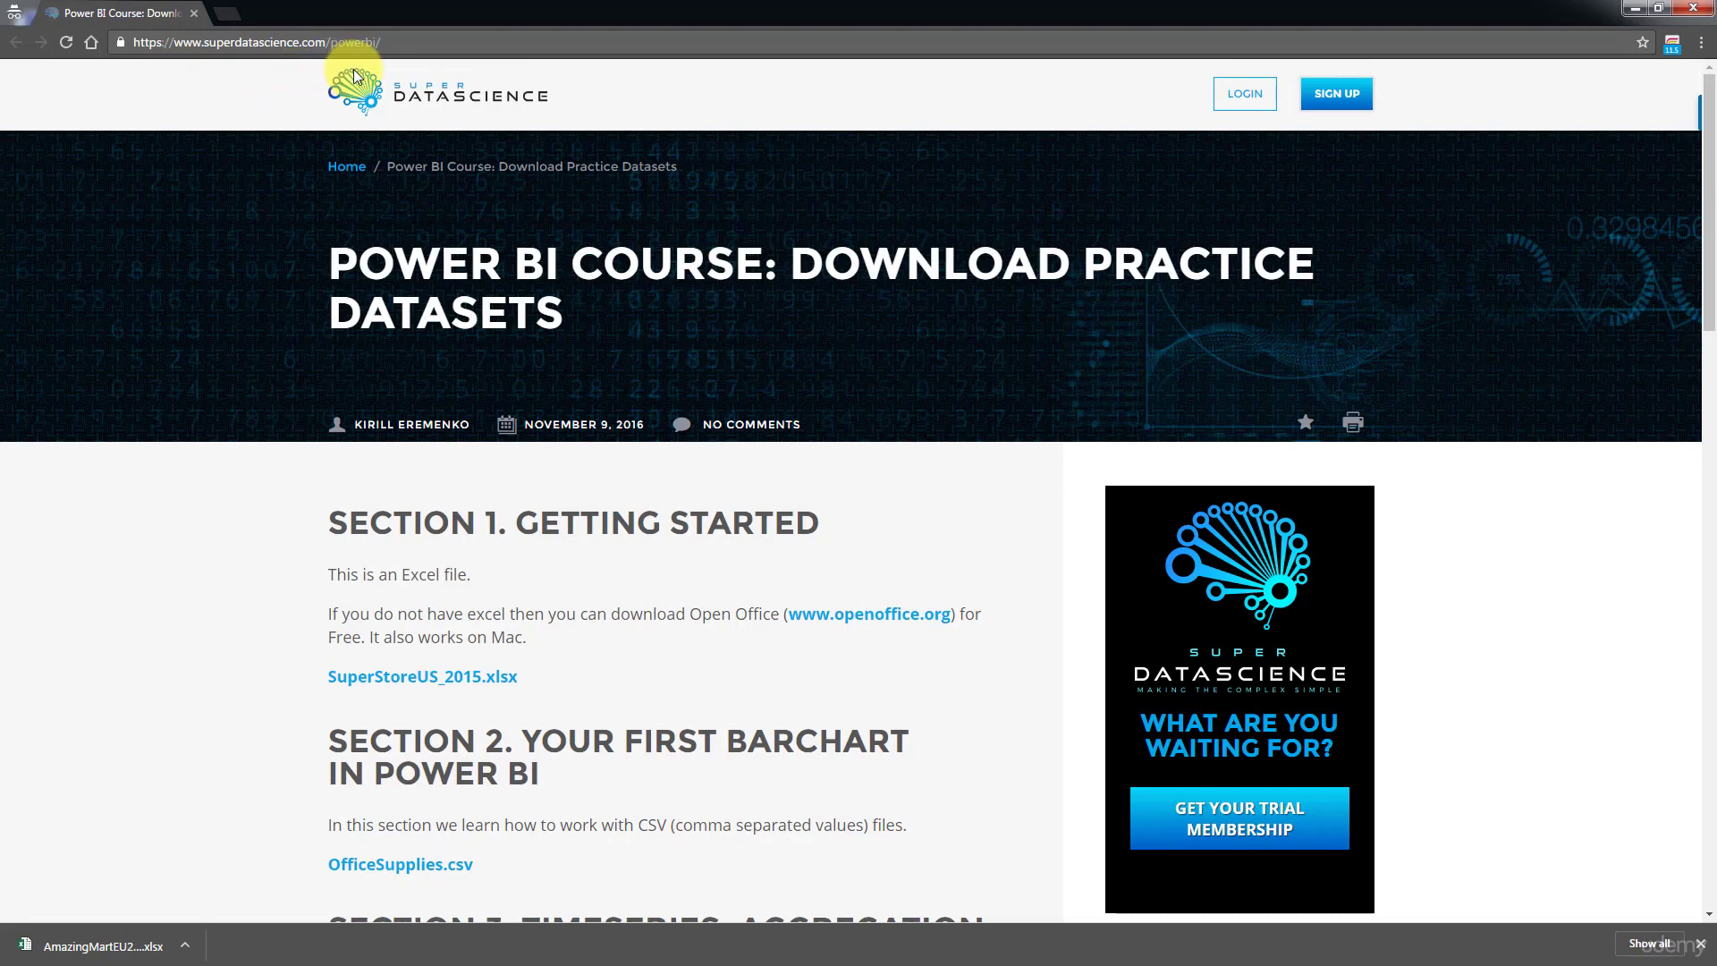
# - Close Chrome's download notice and scroll to the Section 3 Long Term Unemployment Statistics.xlsx link
pyautogui.scroll(-2, 415, 212)
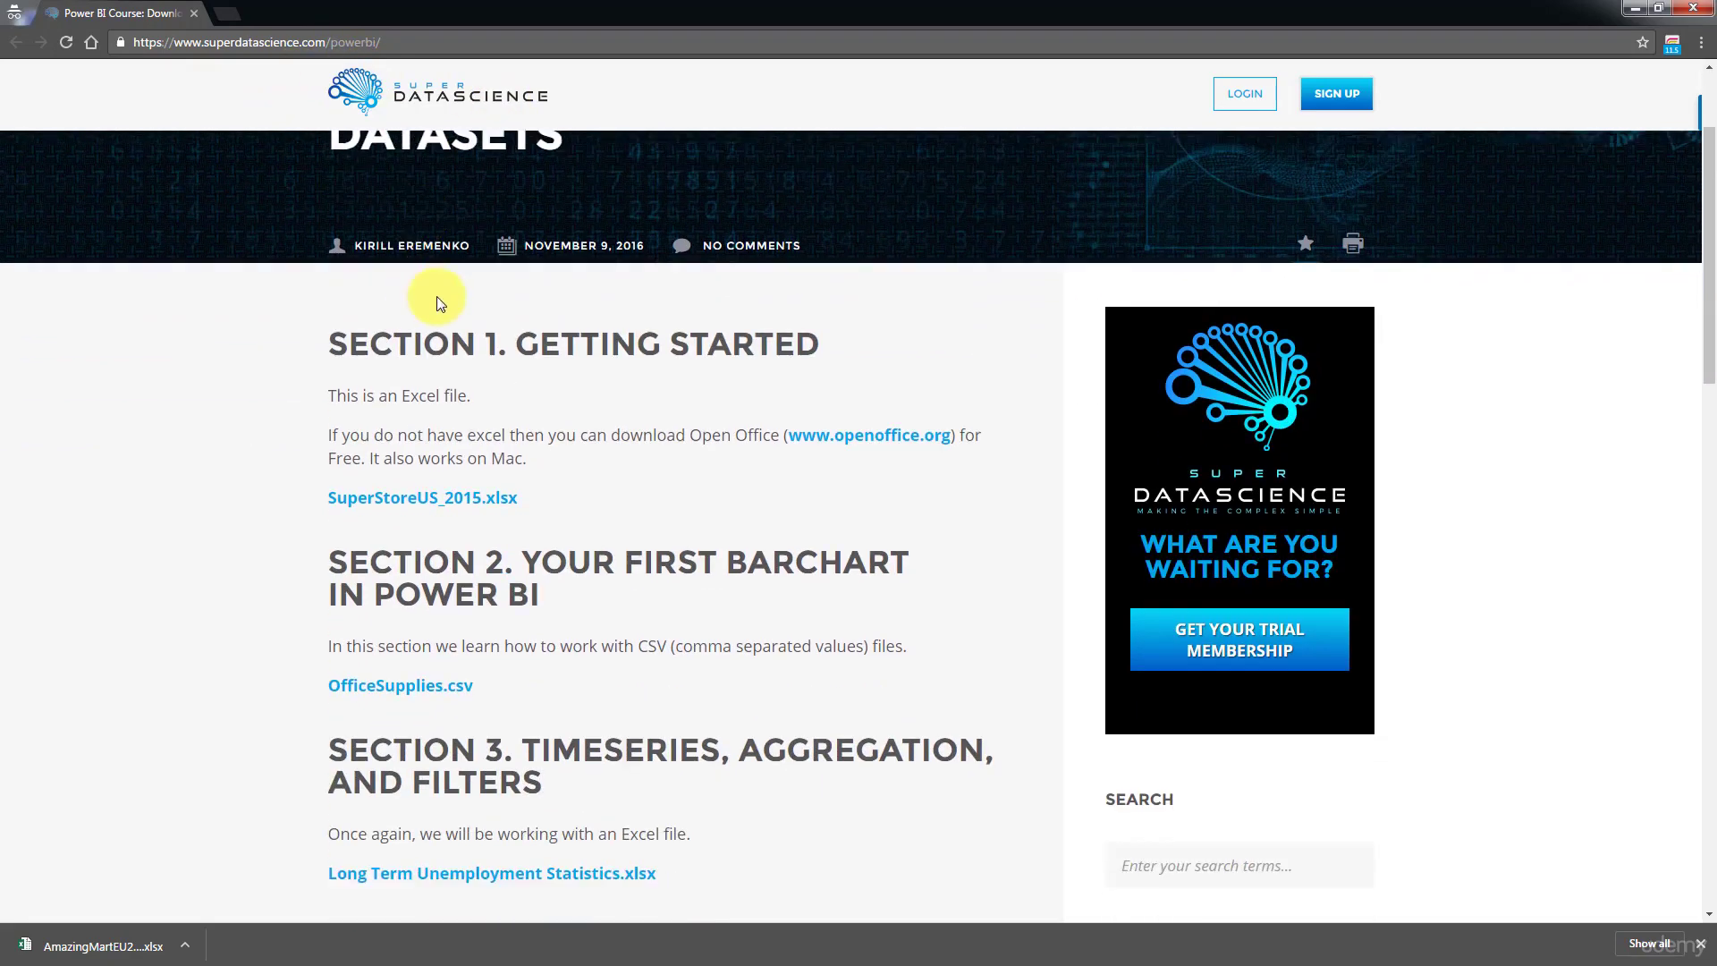
pyautogui.click(1701, 948)
pyautogui.scroll(-1, 600, 549)
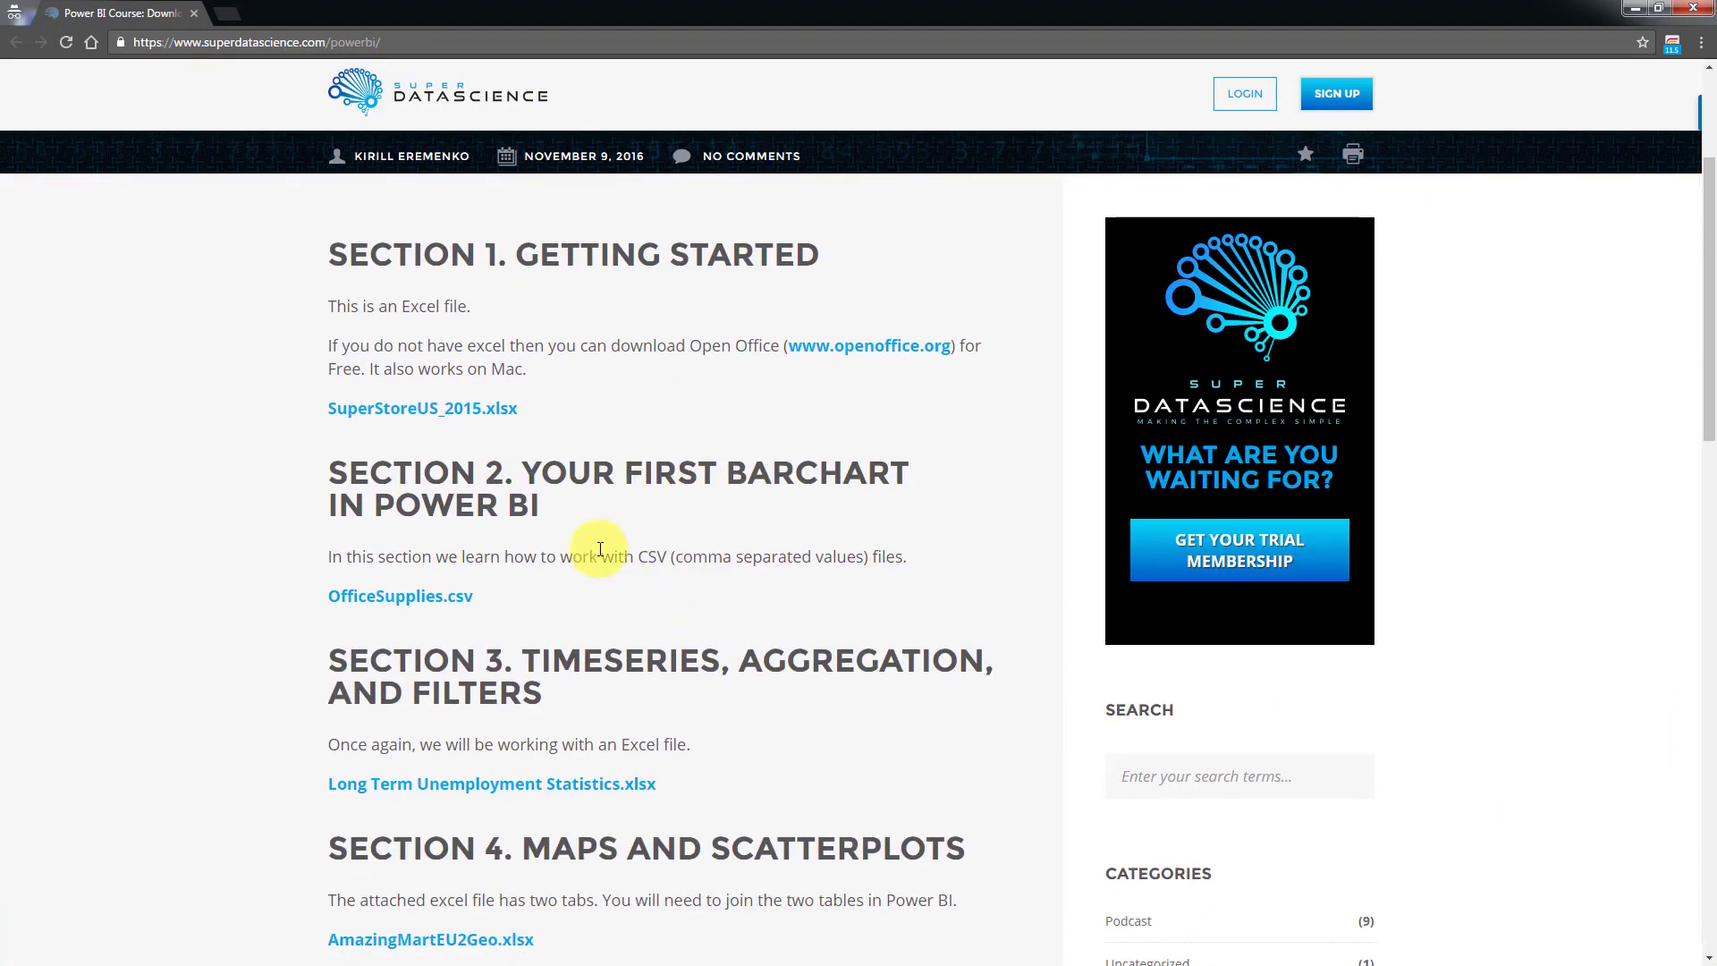
pyautogui.scroll(-1, 420, 500)
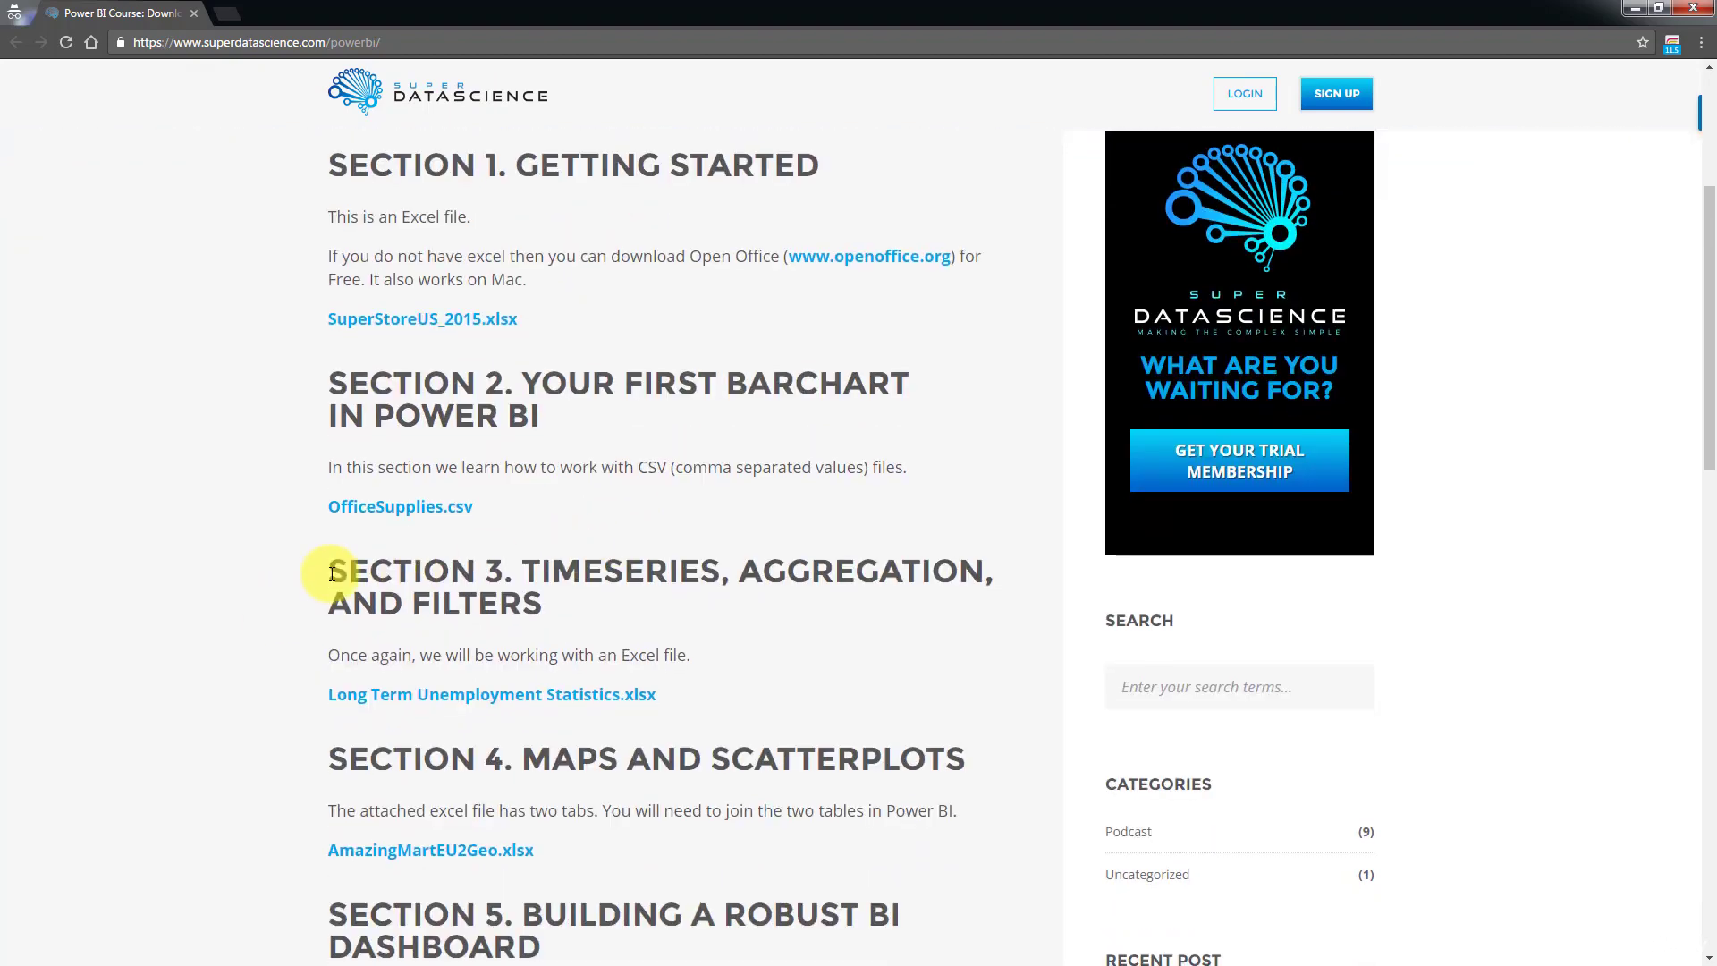
pyautogui.scroll(-1, 385, 536)
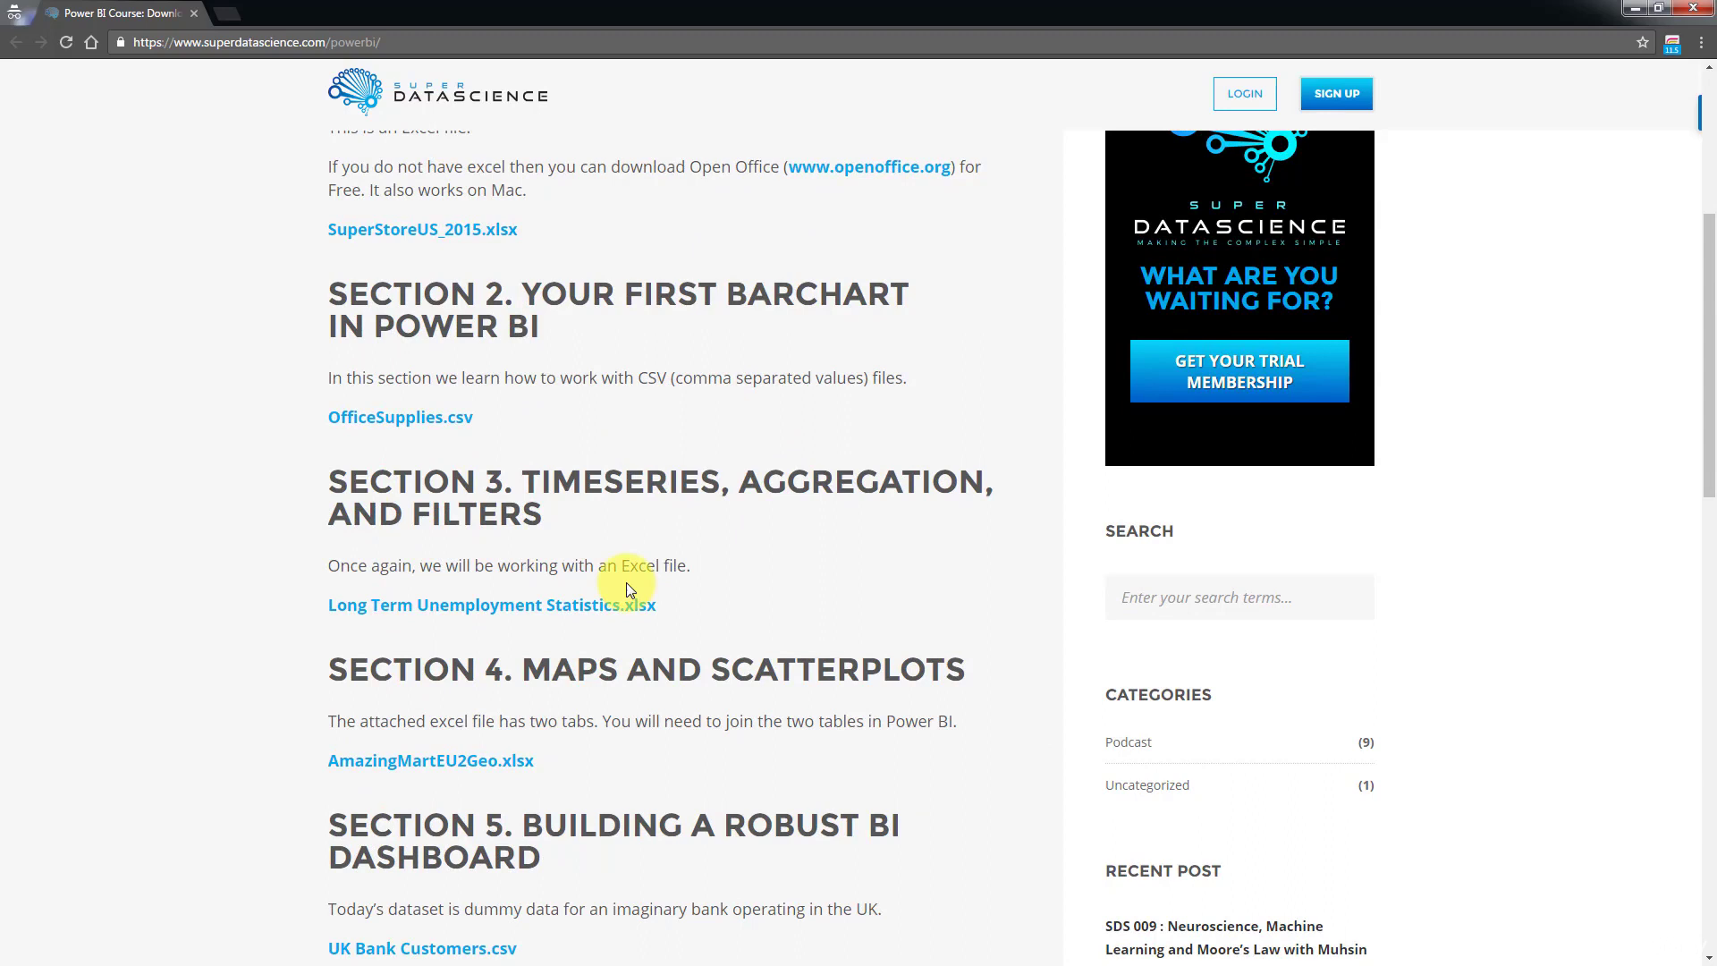
# - Download Long Term Unemployment Statistics.xlsx, dismiss the downloads bar and minimise Chrome
pyautogui.click(390, 611)
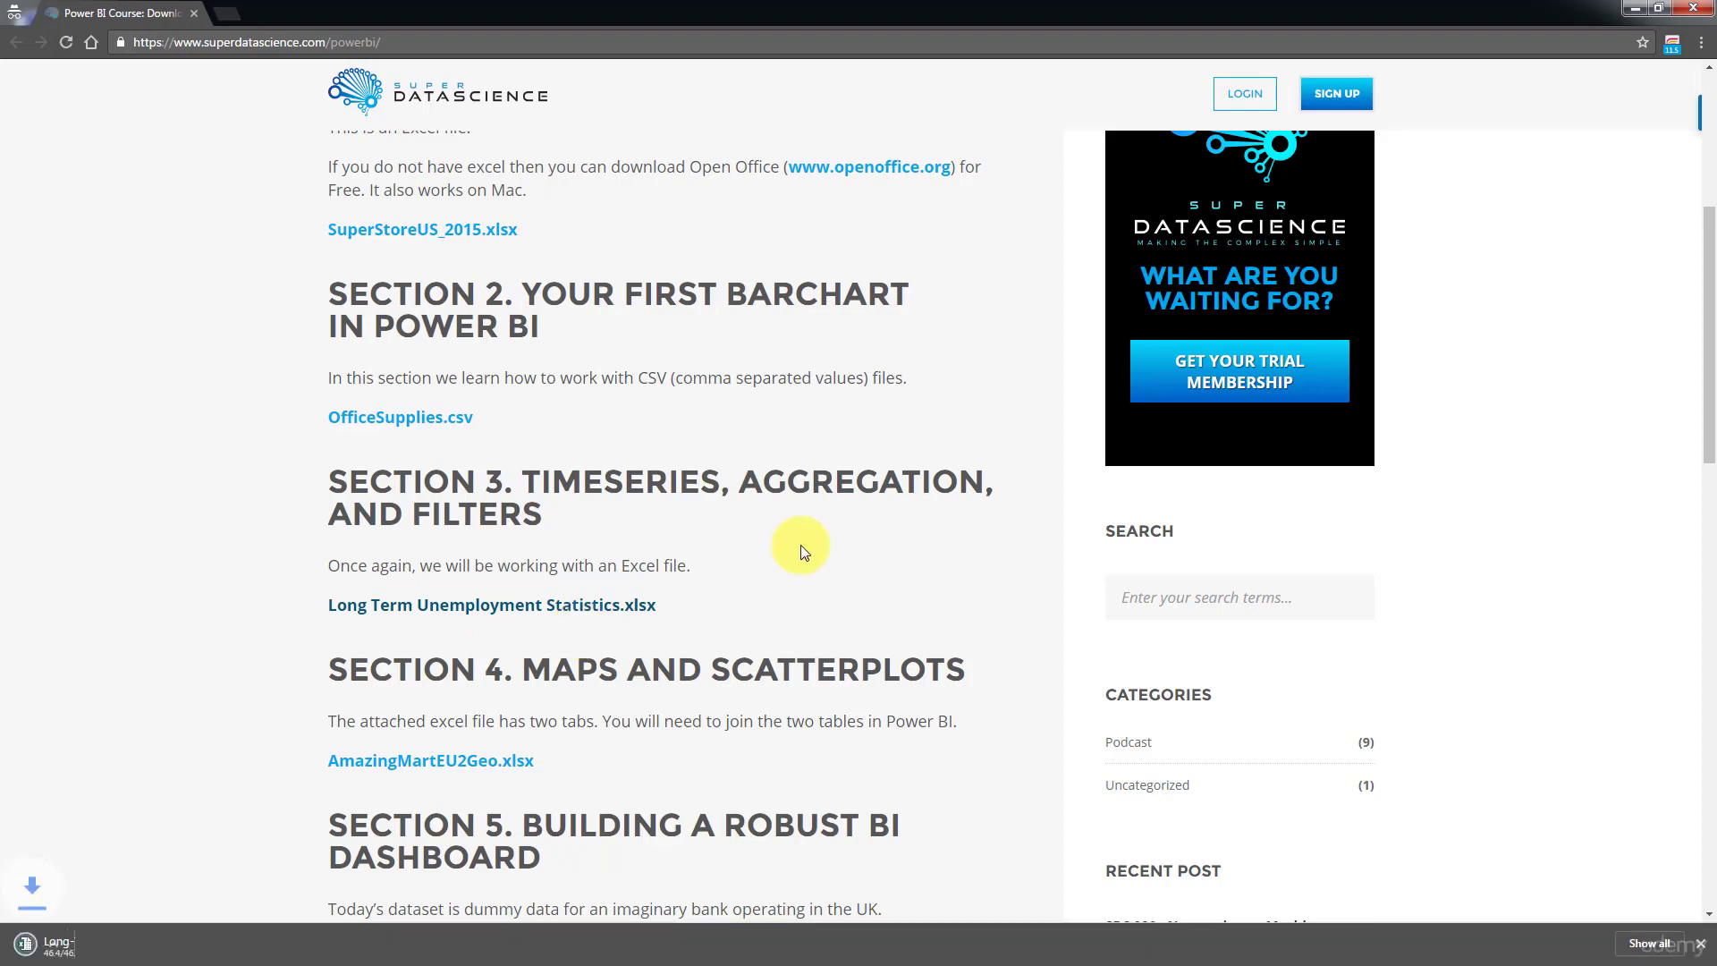
pyautogui.doubleClick(698, 478)
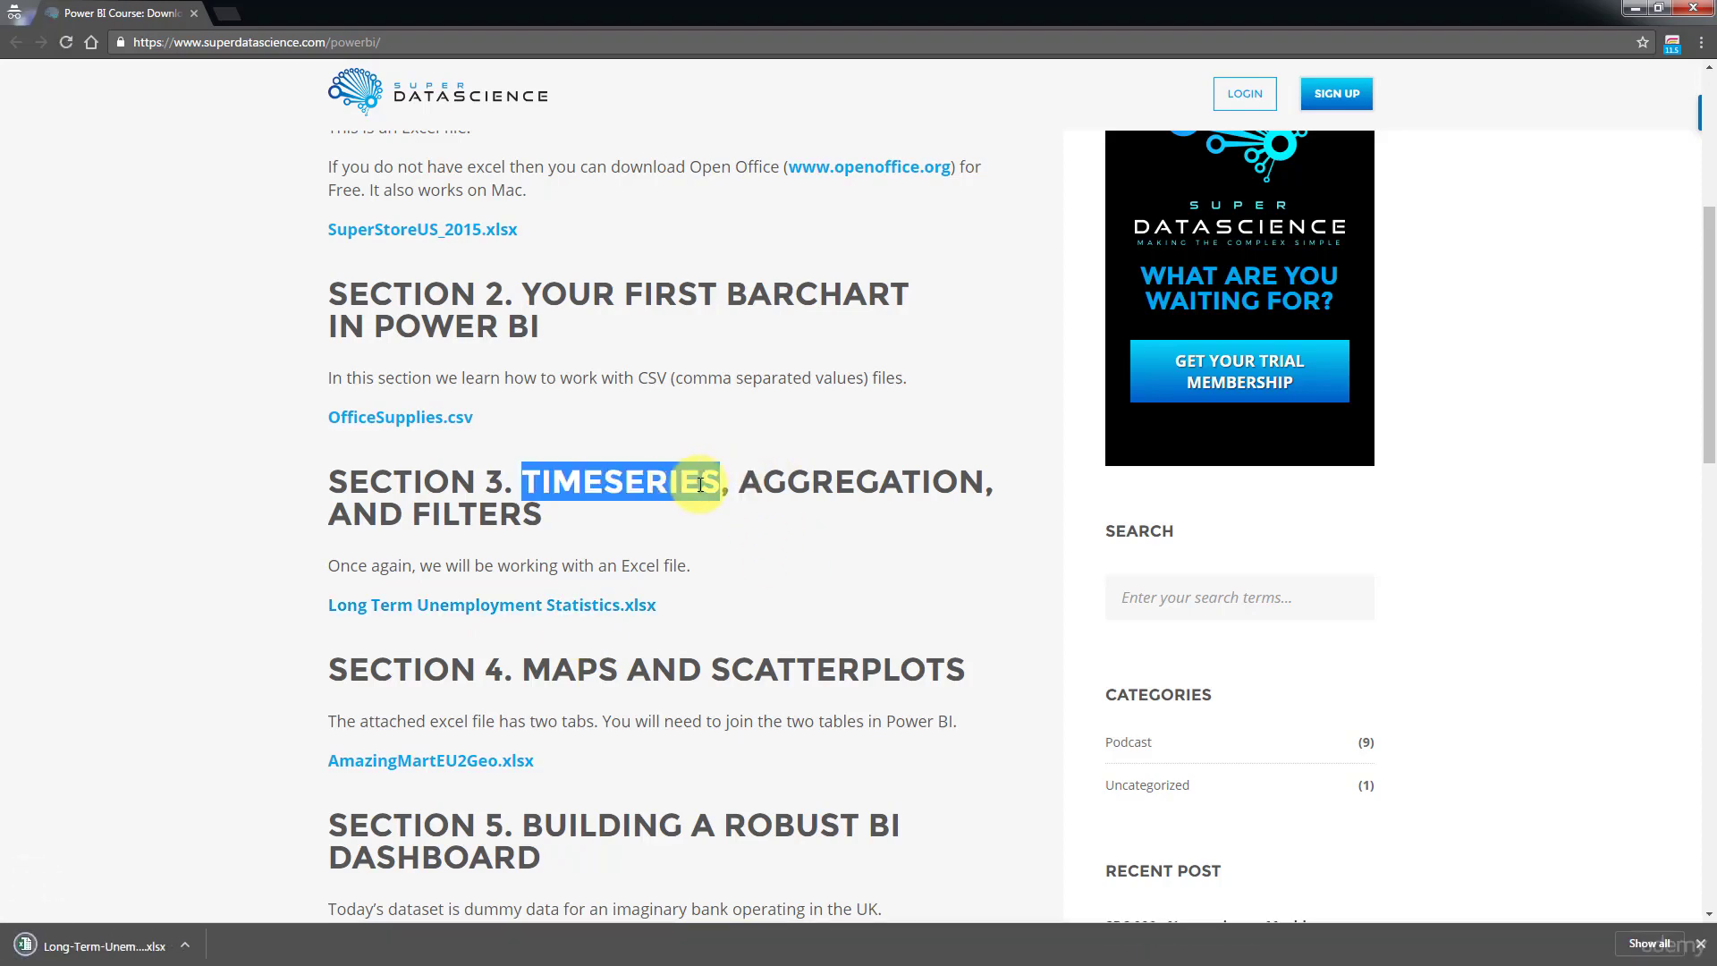
pyautogui.click(723, 490)
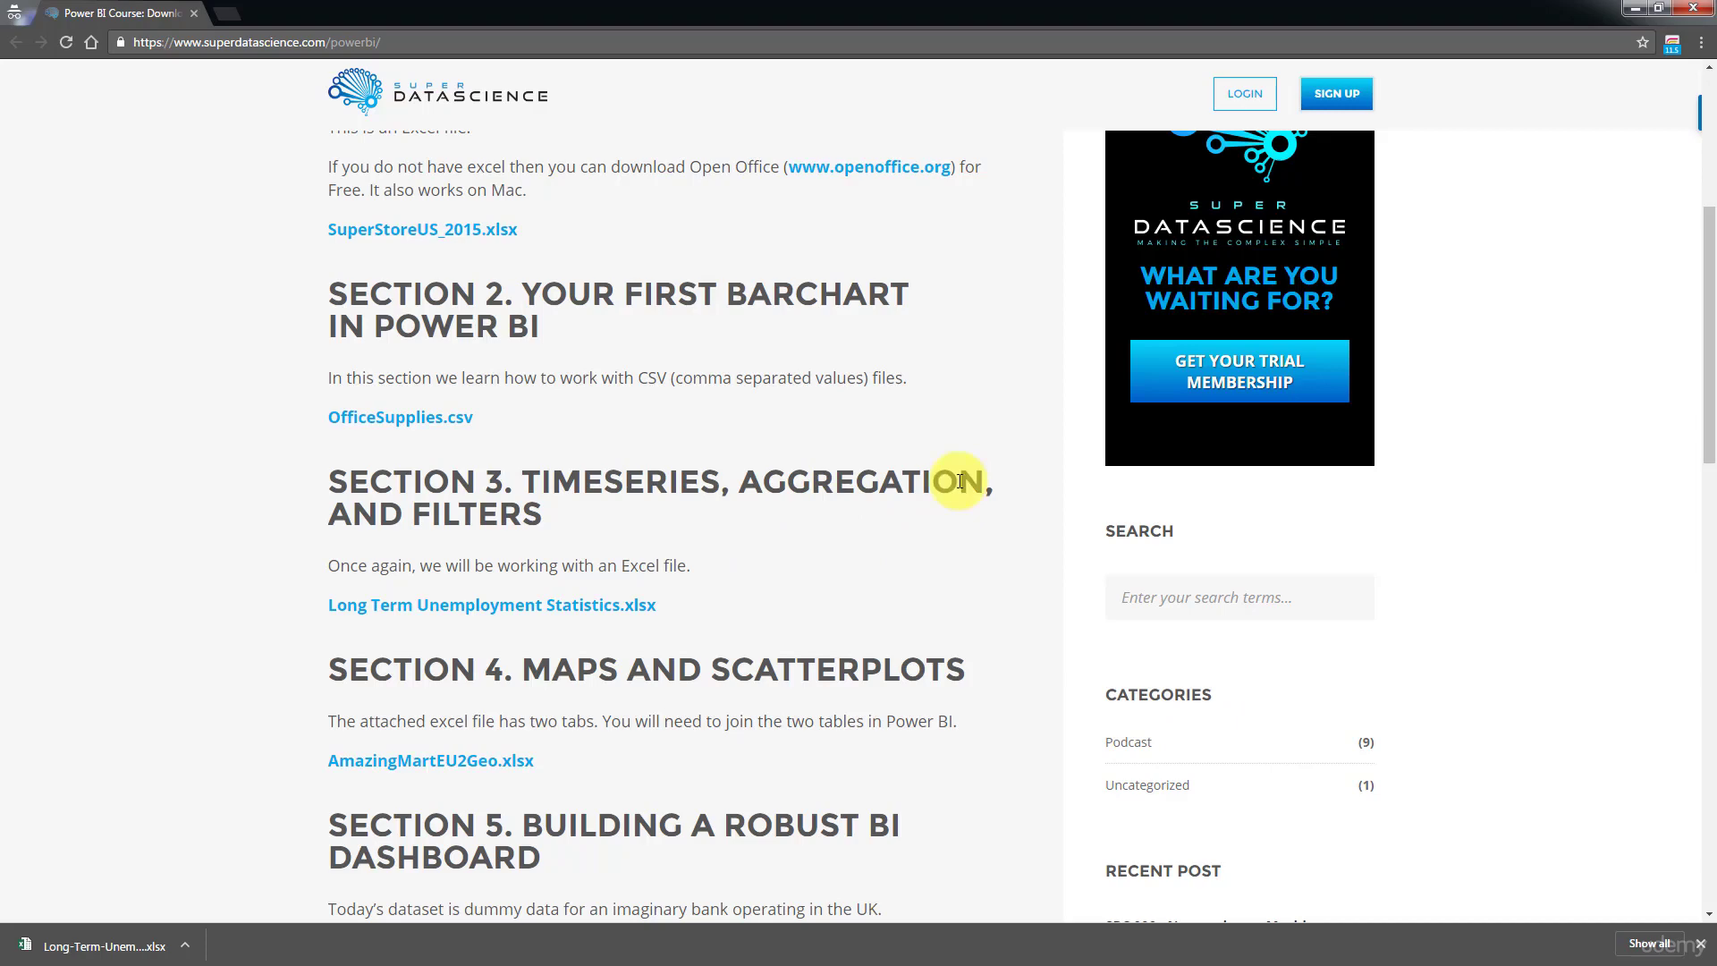
pyautogui.click(1701, 944)
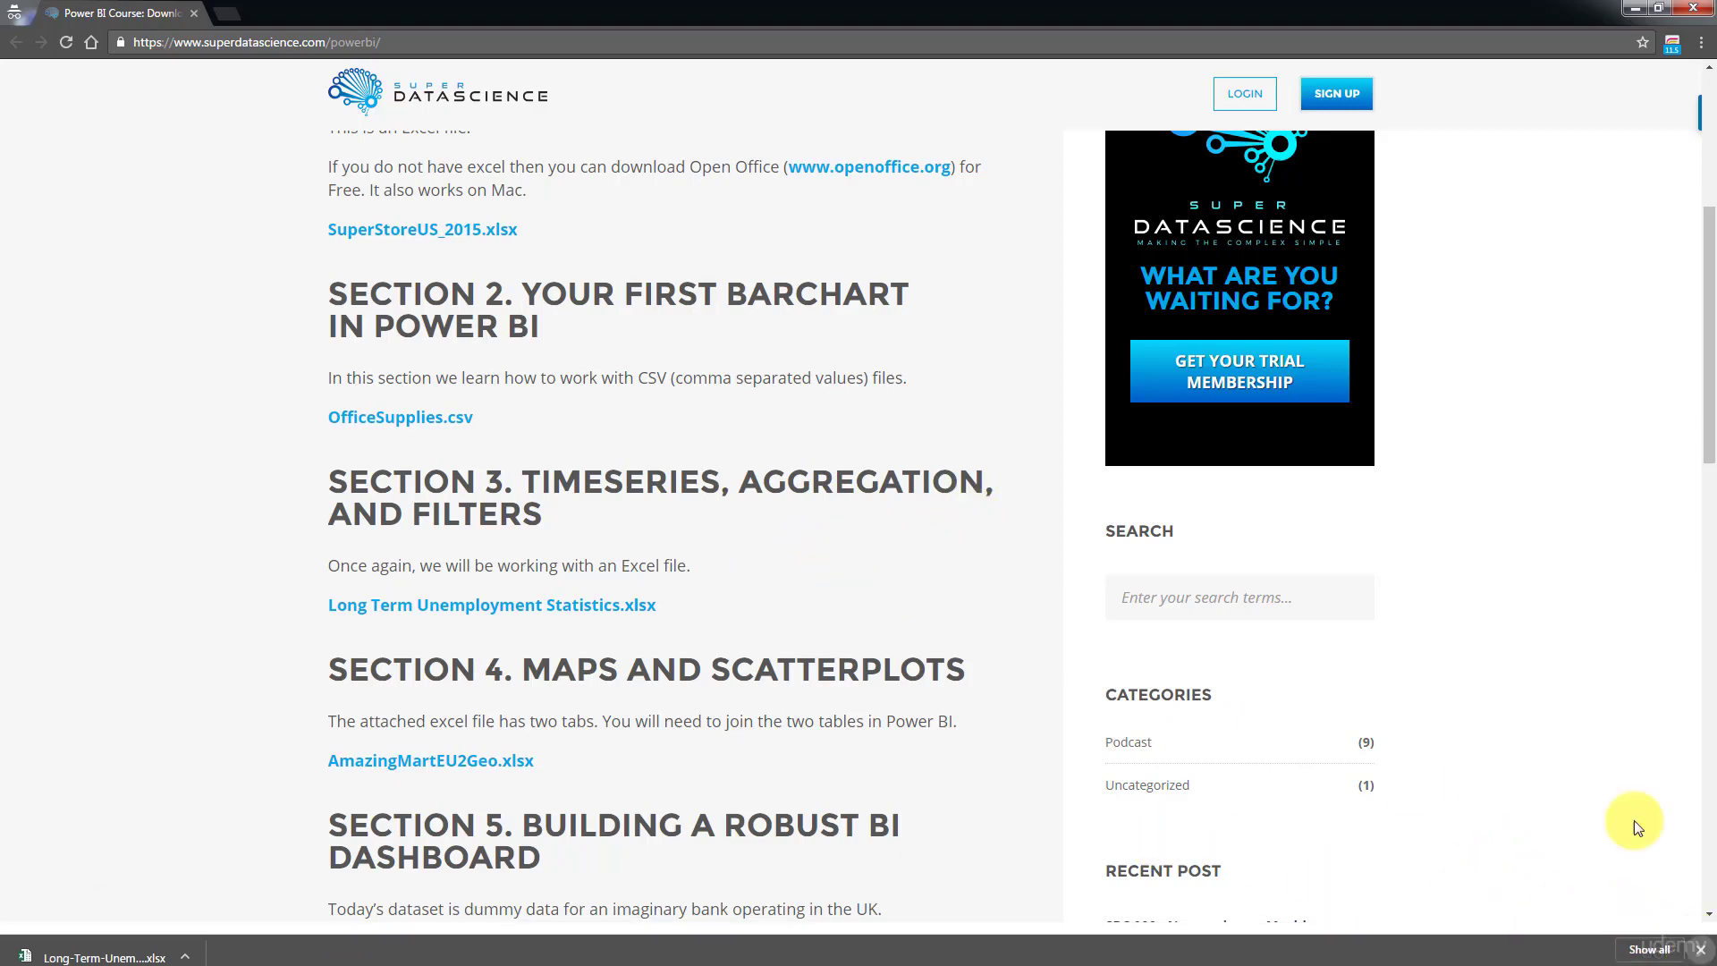
pyautogui.click(1640, 8)
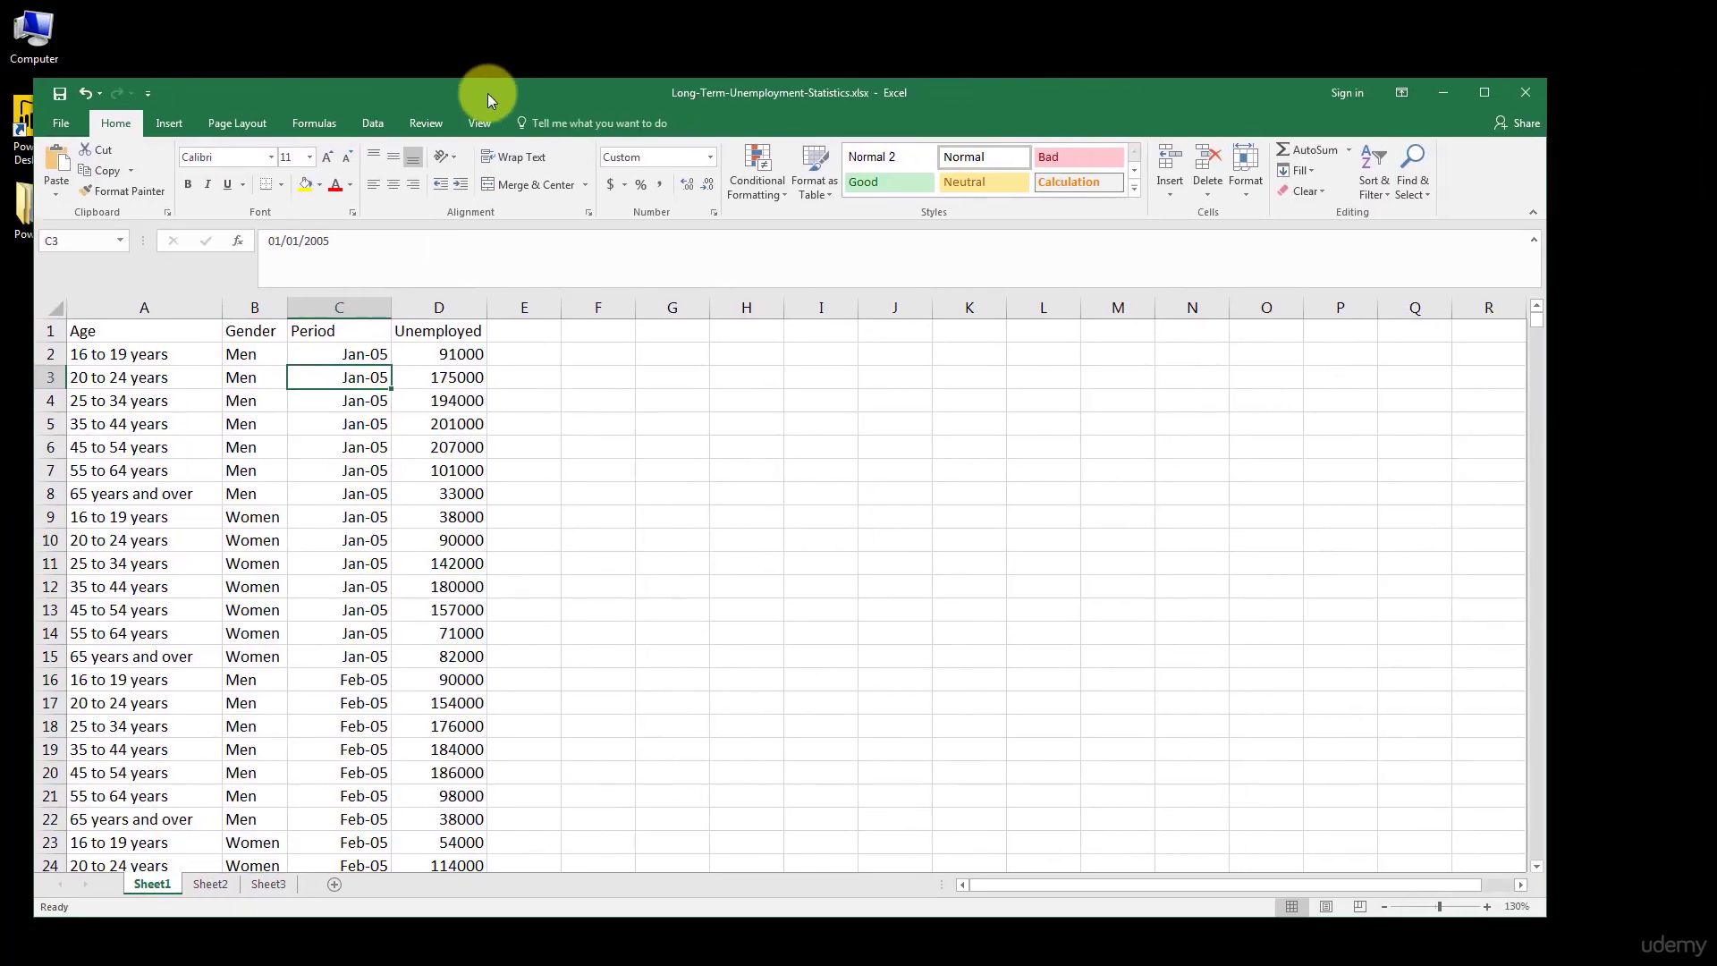
# - Maximise the Excel workbook and select the age groups in column A down to 65 years and over
pyautogui.moveTo(486, 84); pyautogui.dragTo(599, 68)
pyautogui.doubleClick(599, 68)
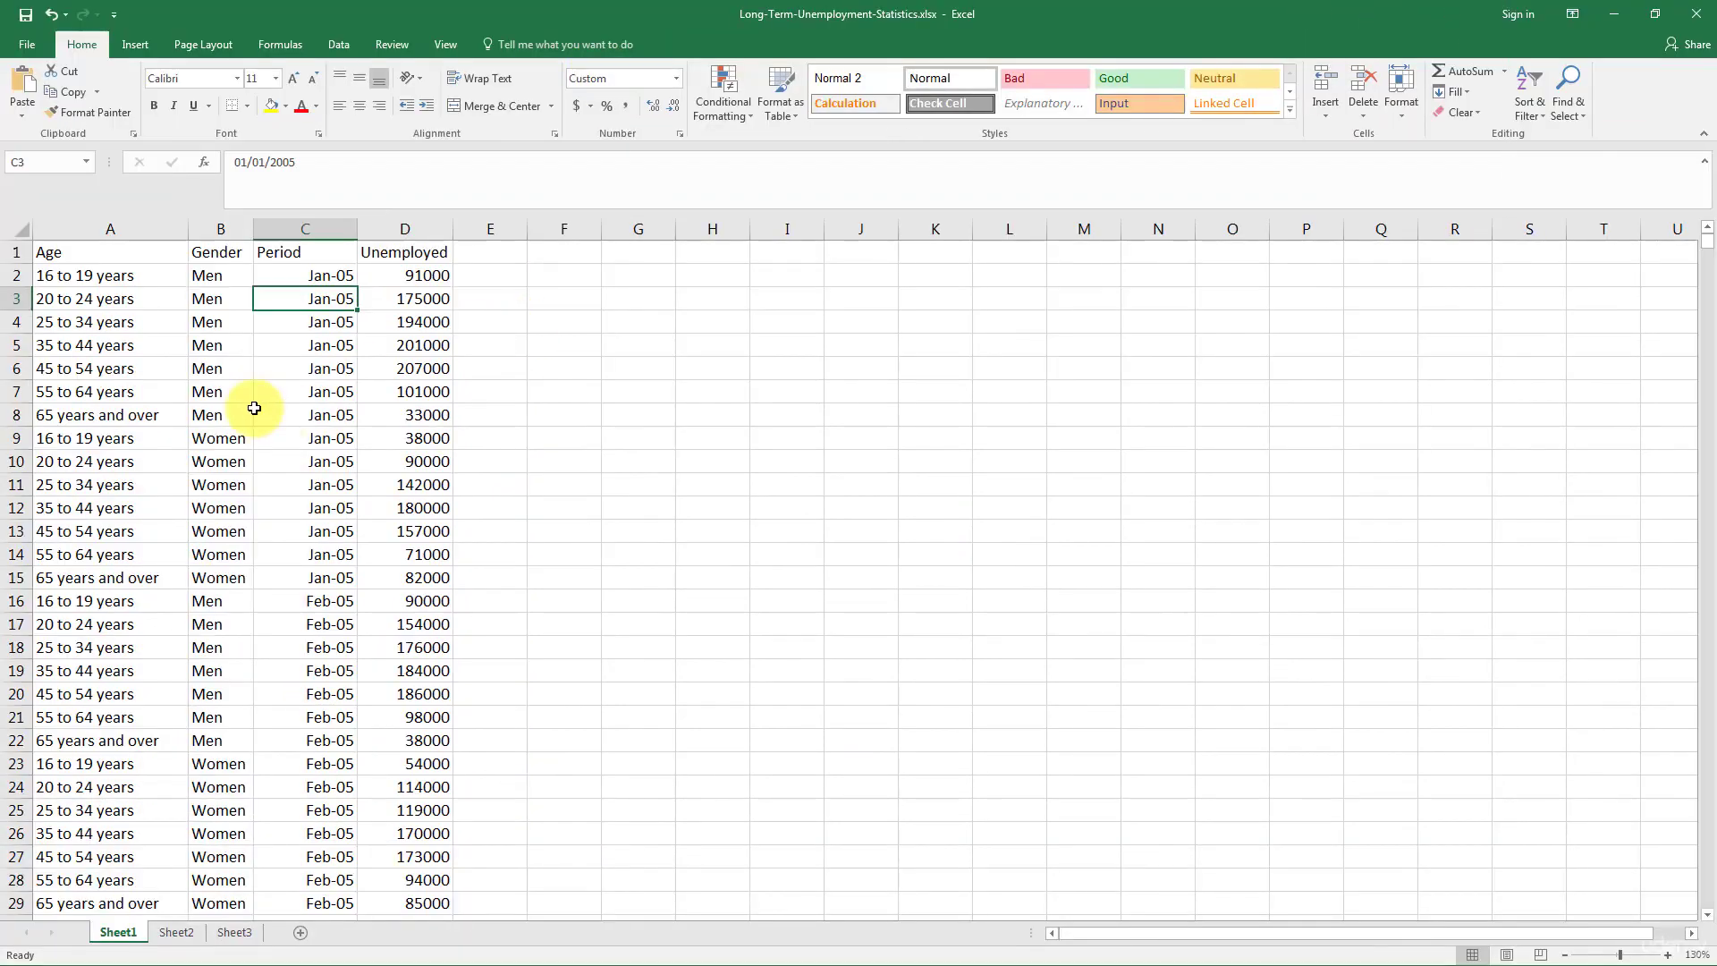
pyautogui.keyDown('ctrl'); pyautogui.click(206, 354); pyautogui.keyUp('ctrl')
pyautogui.scroll(1, 206, 356)
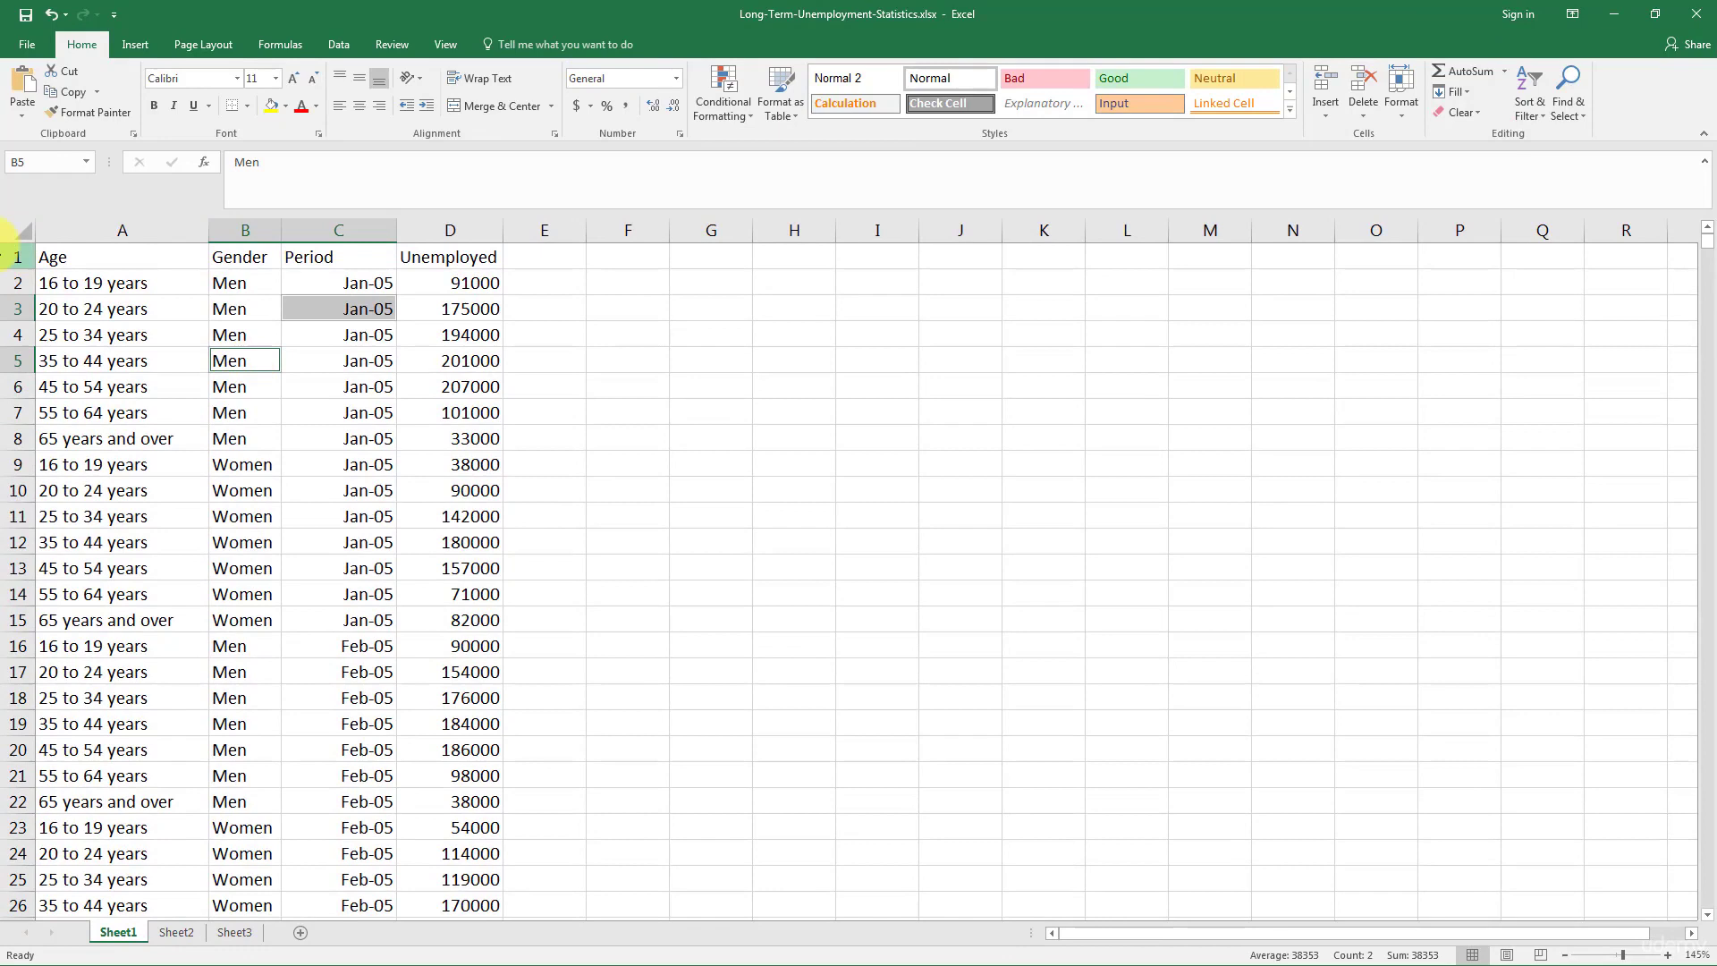
pyautogui.moveTo(93, 266); pyautogui.dragTo(84, 740)
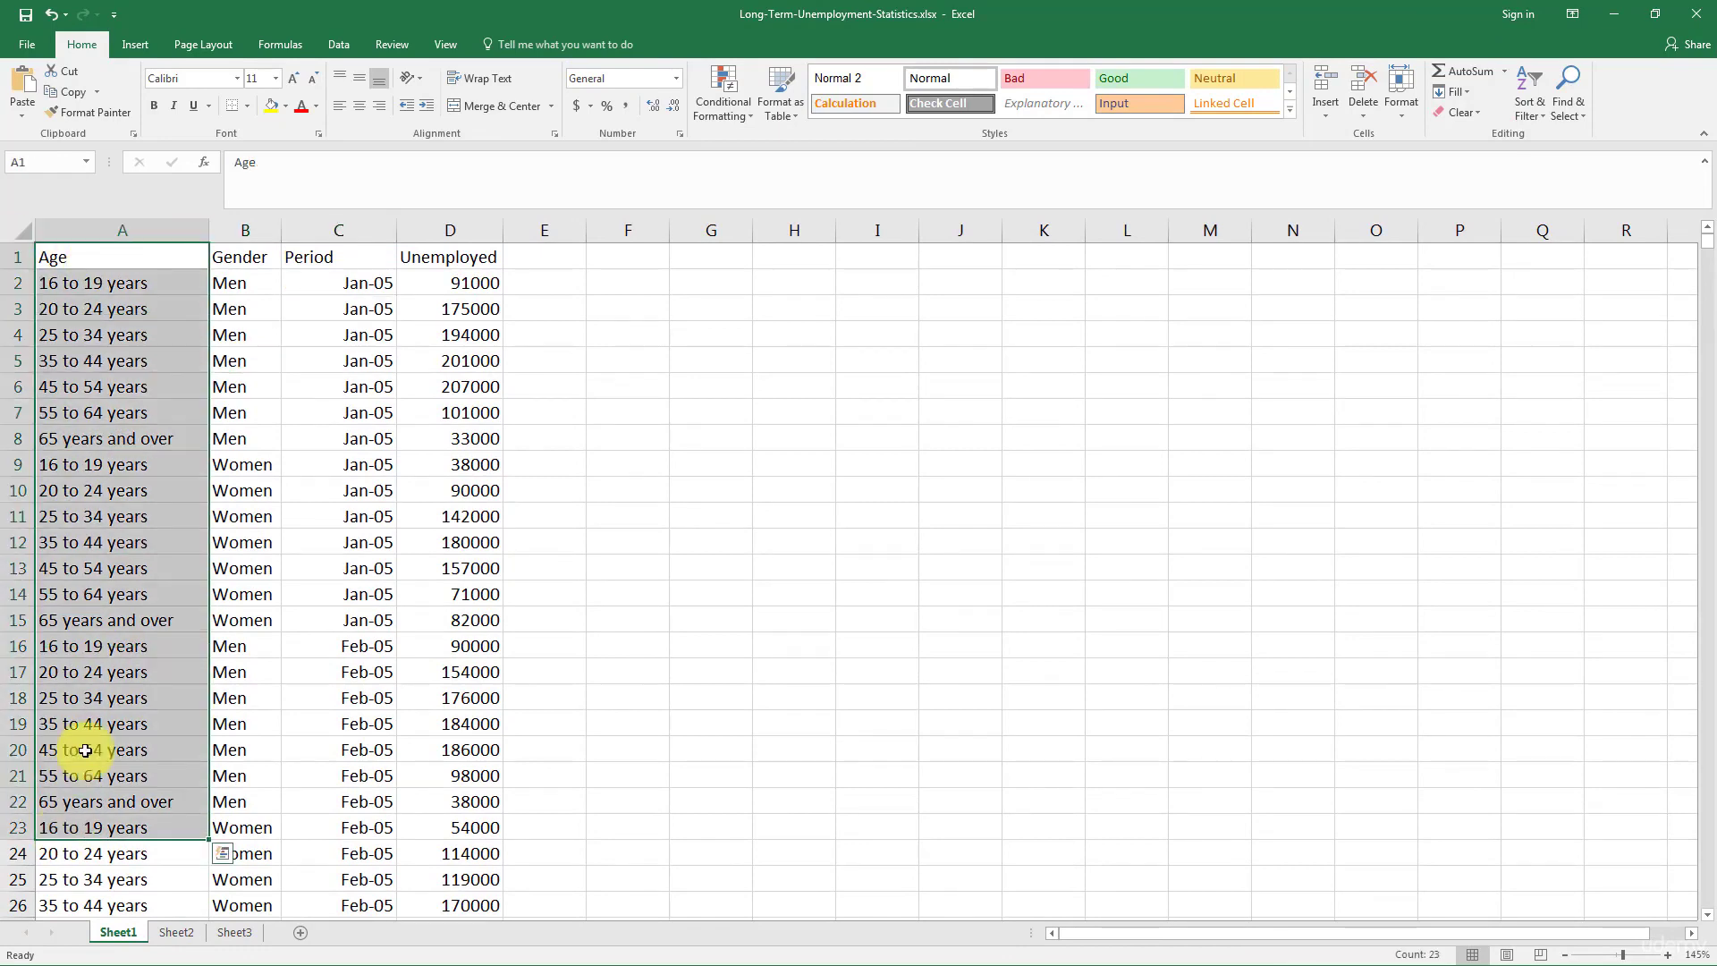
pyautogui.click(114, 594)
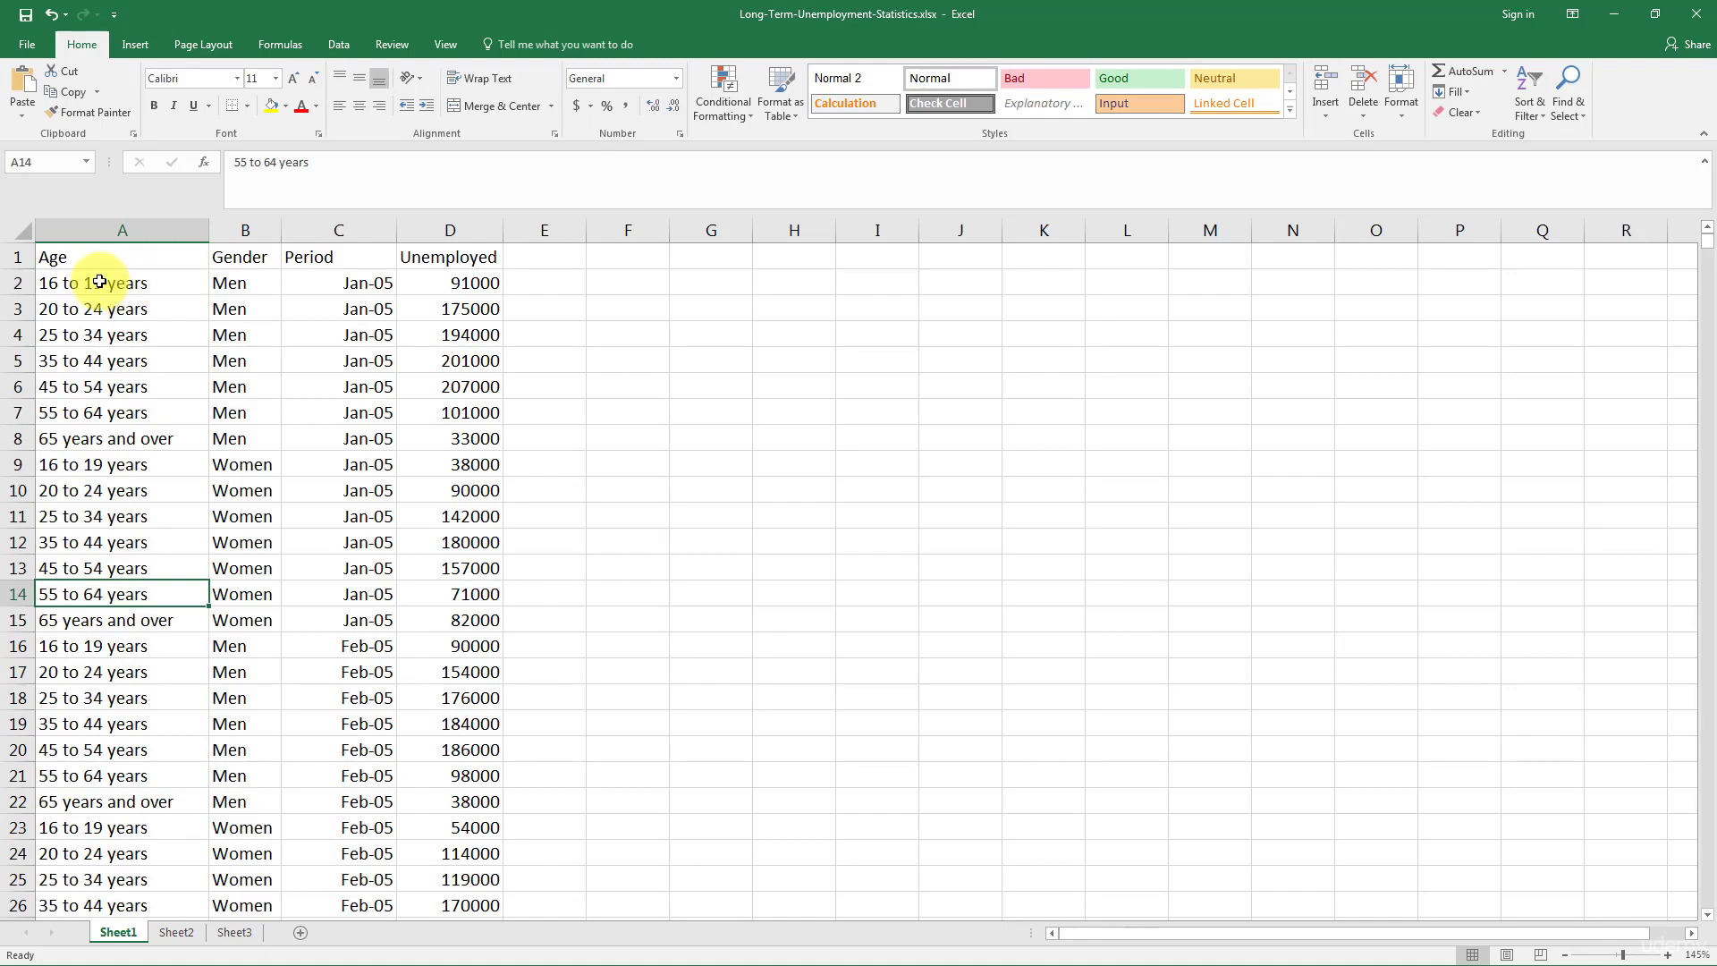
pyautogui.moveTo(94, 281); pyautogui.dragTo(115, 617)
pyautogui.click(116, 617)
# - Scroll down Sheet1's records past row 114, then back up to the top
pyautogui.scroll(-5, 93, 649)
pyautogui.scroll(-20, 94, 648)
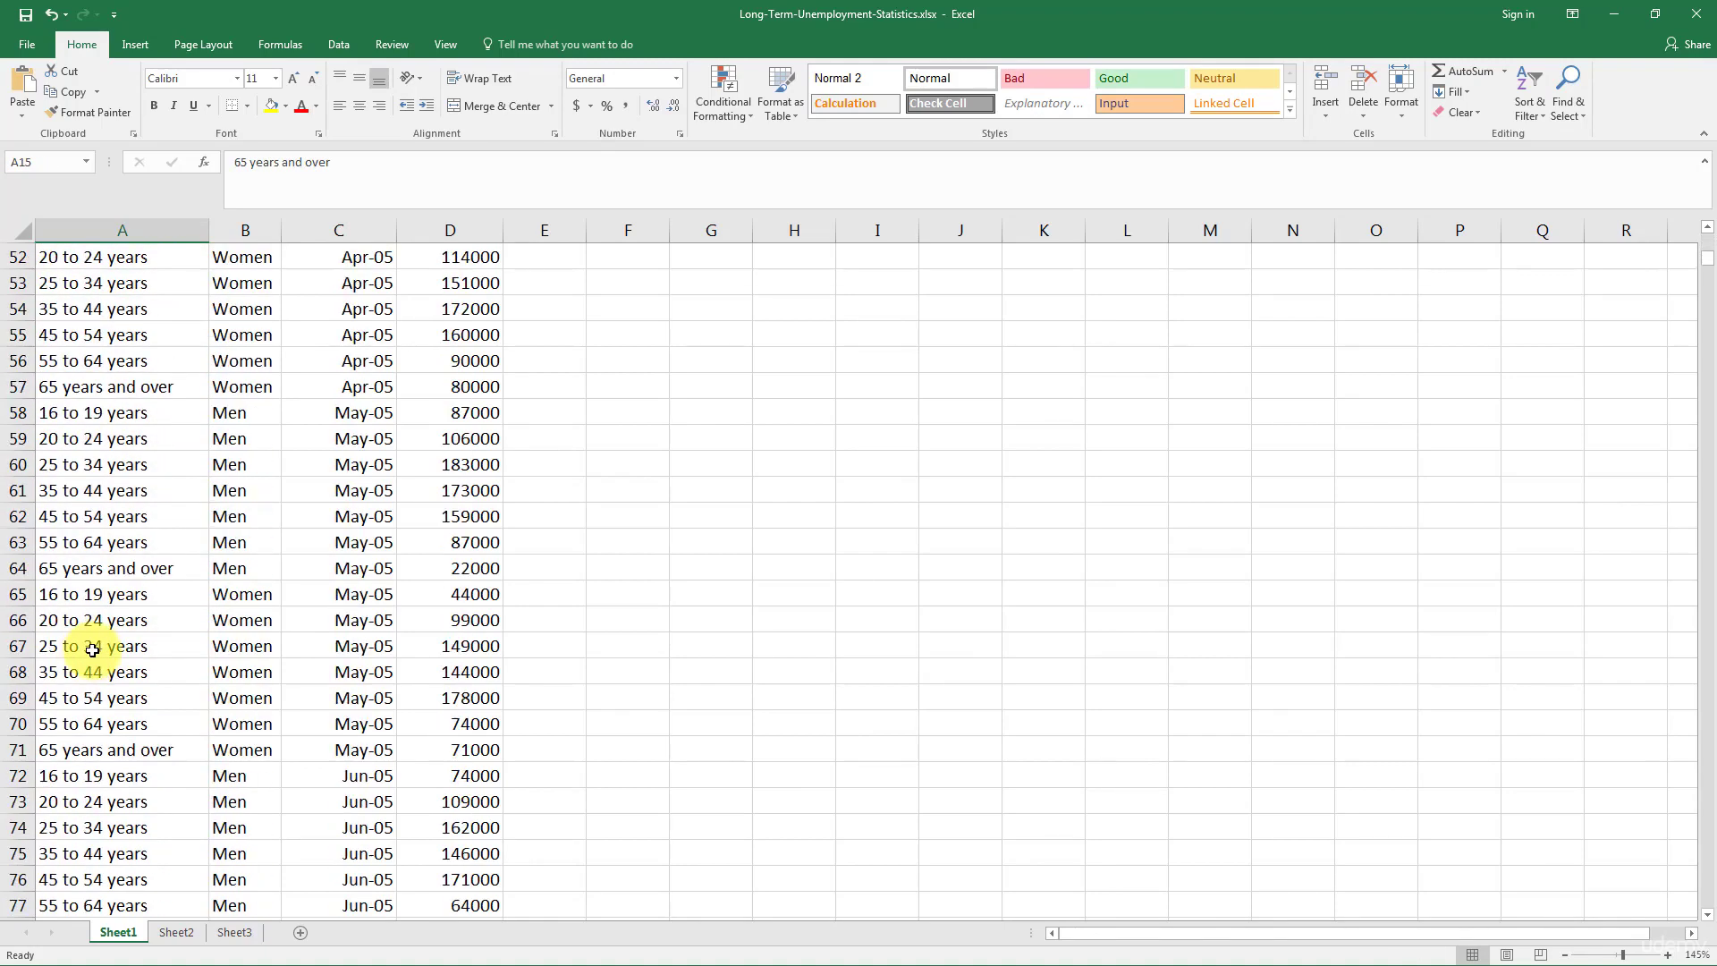
pyautogui.click(90, 464)
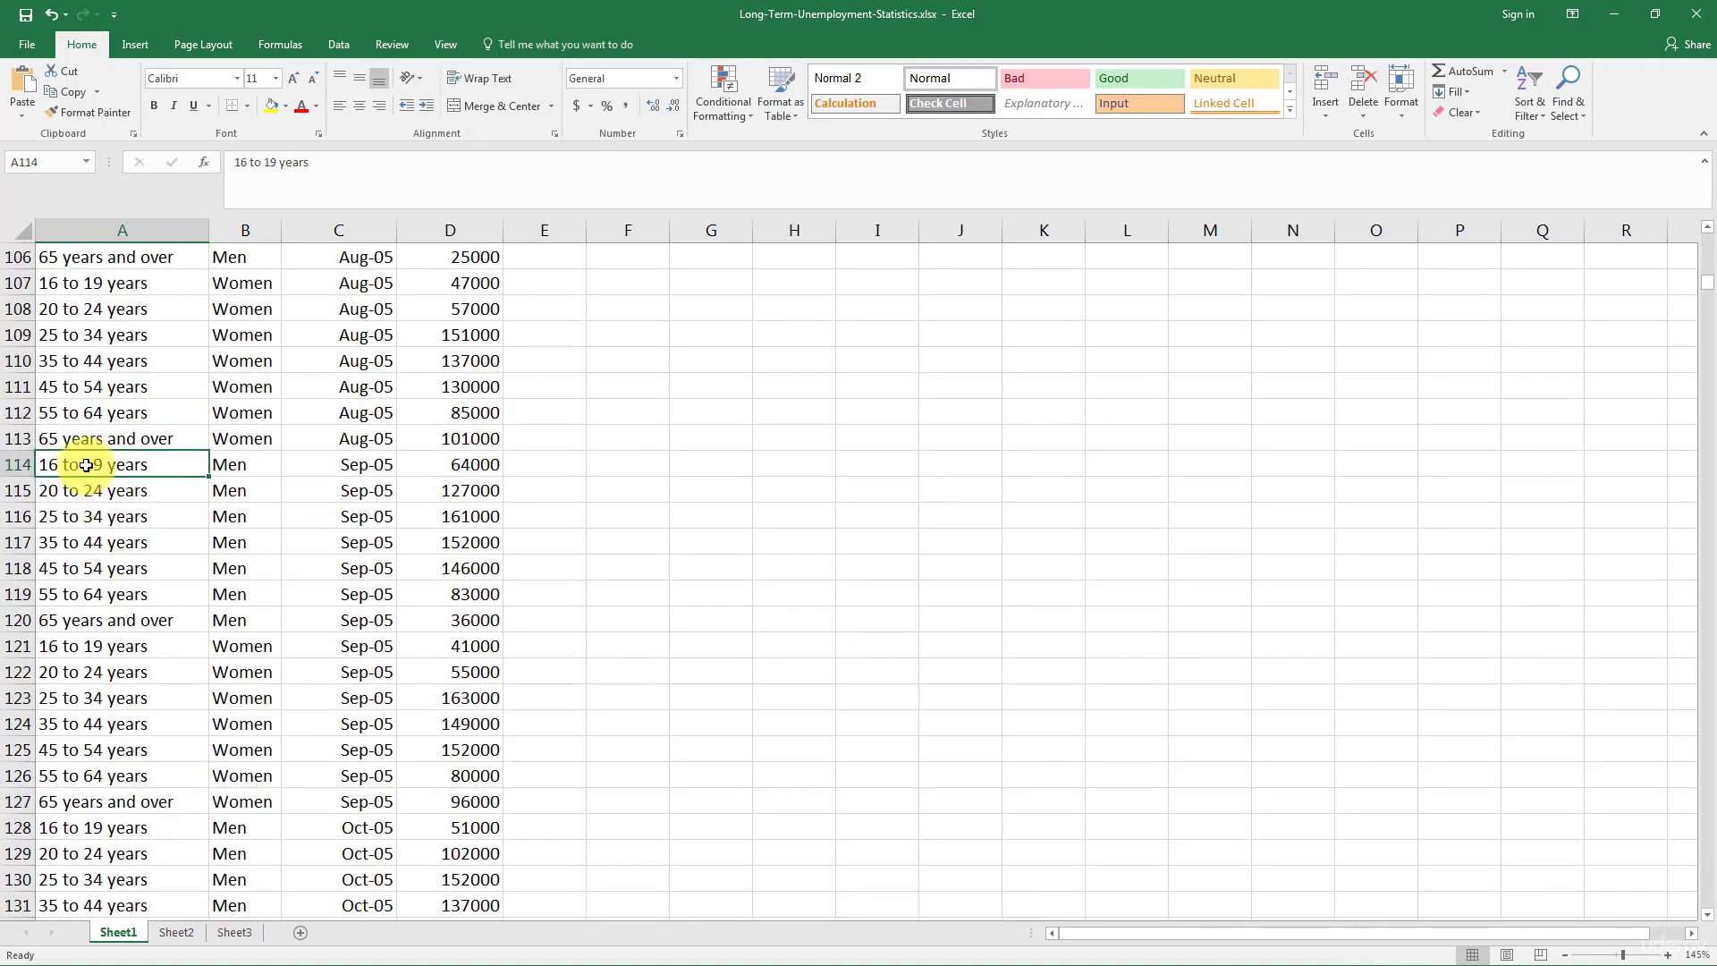
pyautogui.scroll(-20, 88, 466)
pyautogui.scroll(-20, 86, 469)
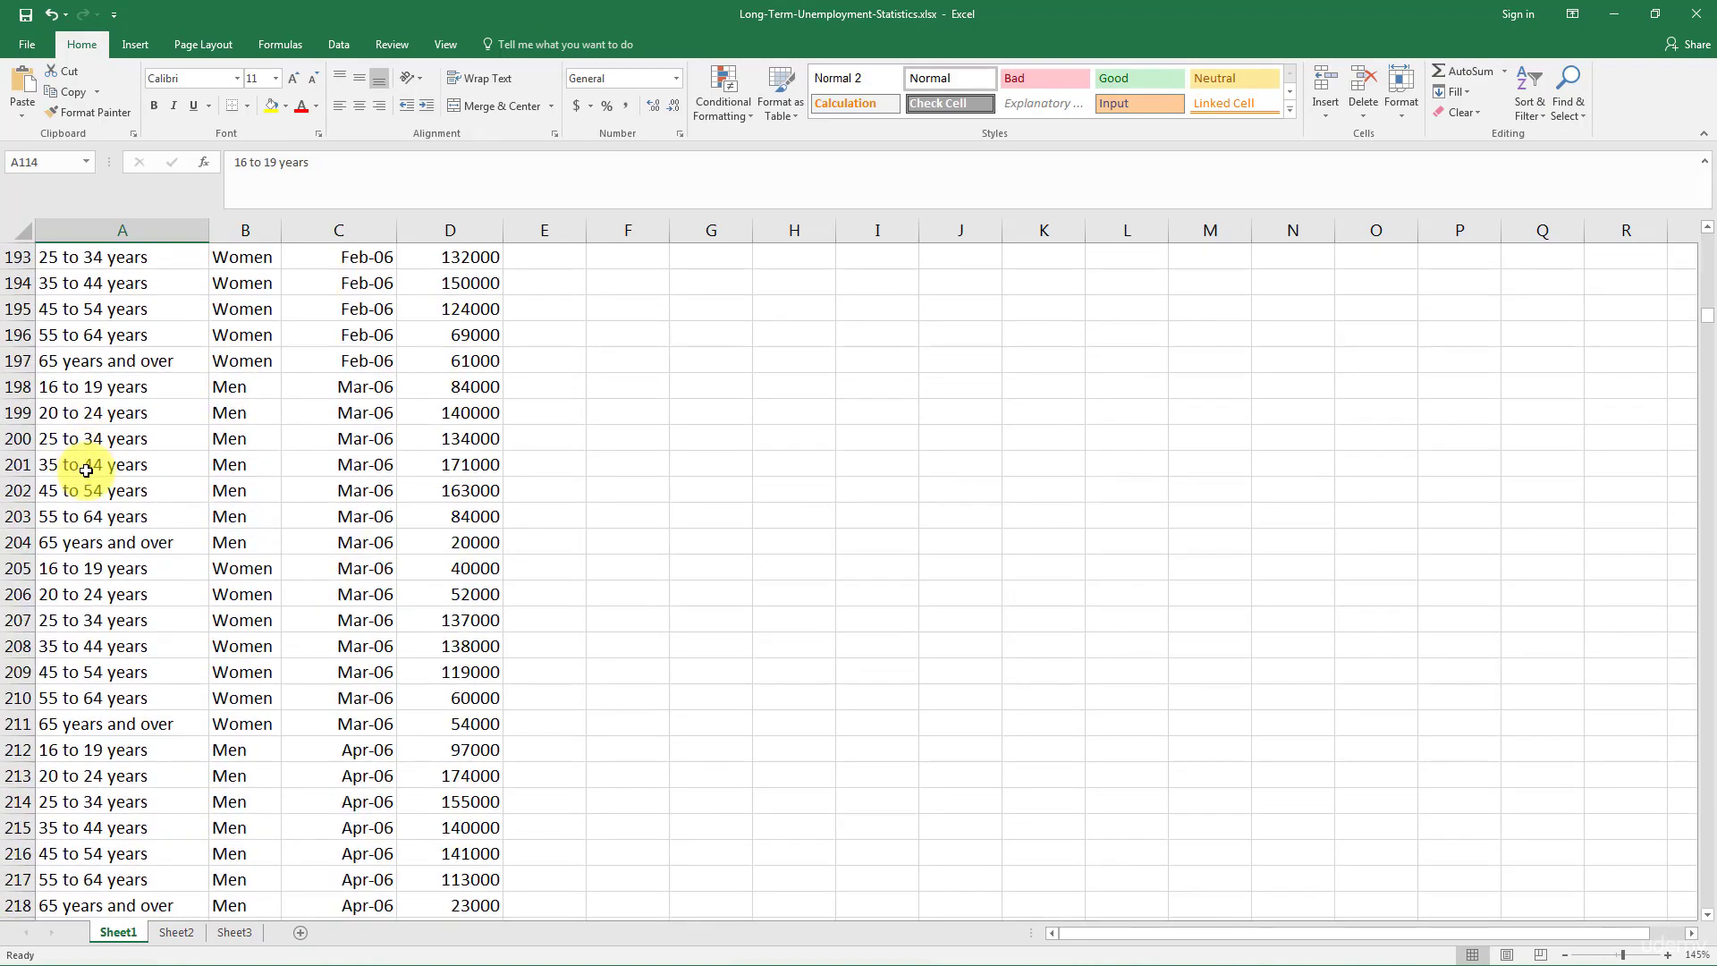
pyautogui.scroll(20, 98, 469)
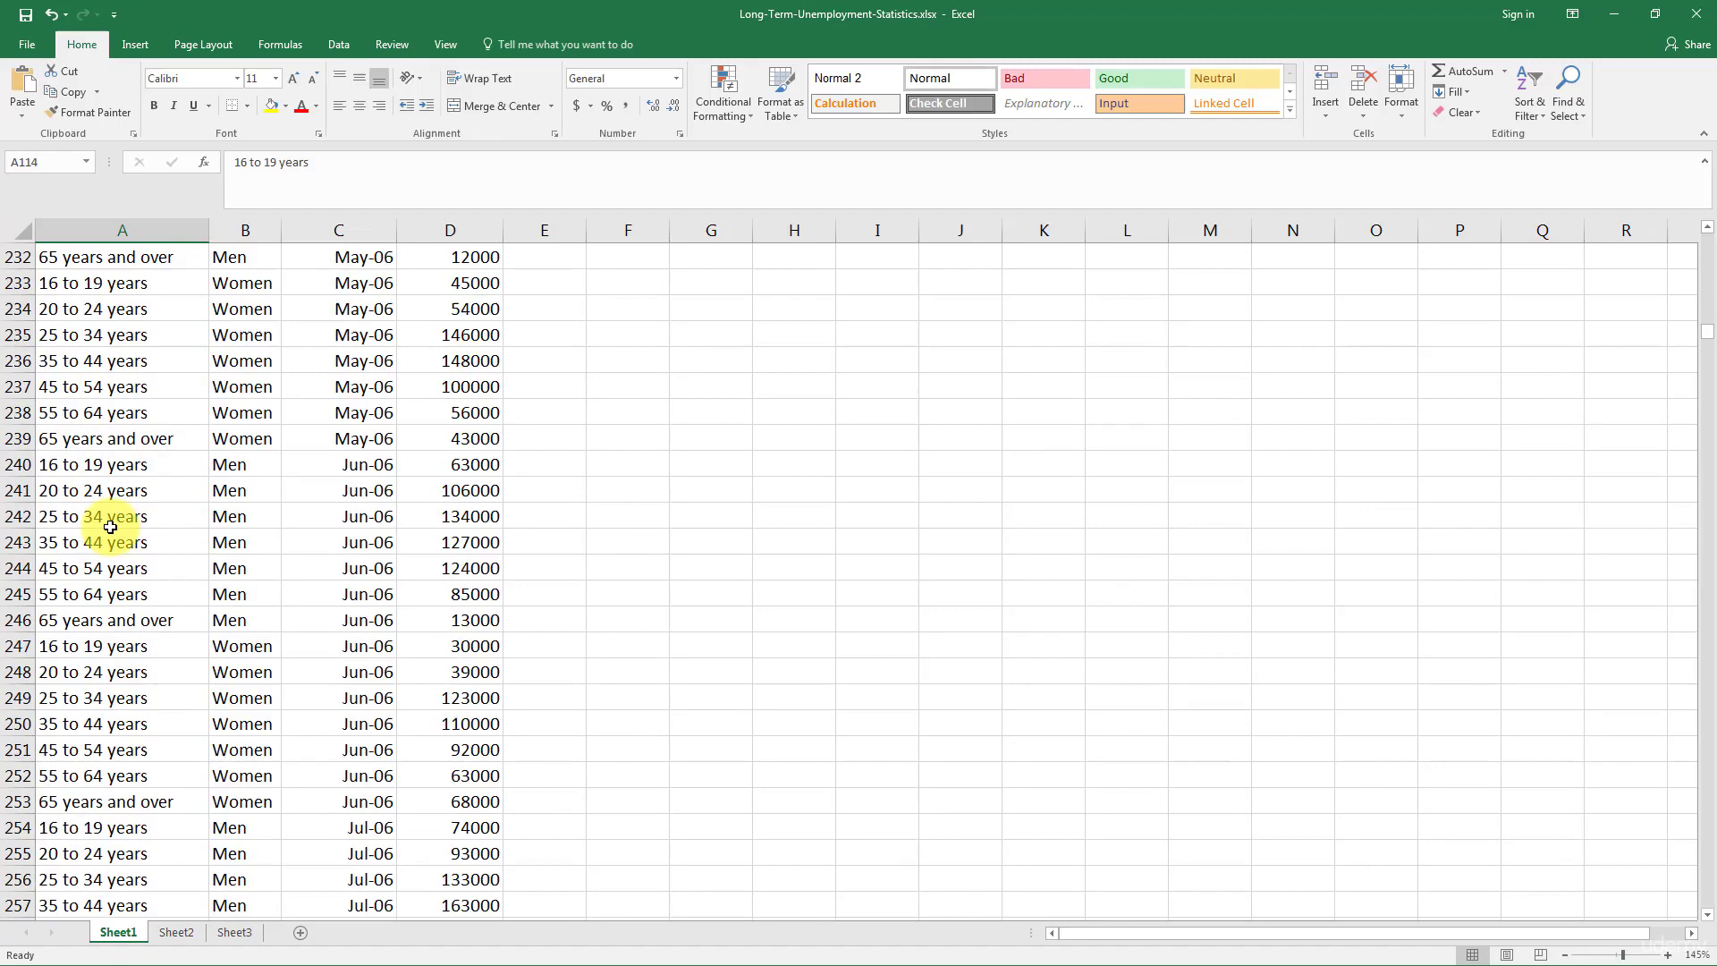
pyautogui.scroll(20, 152, 573)
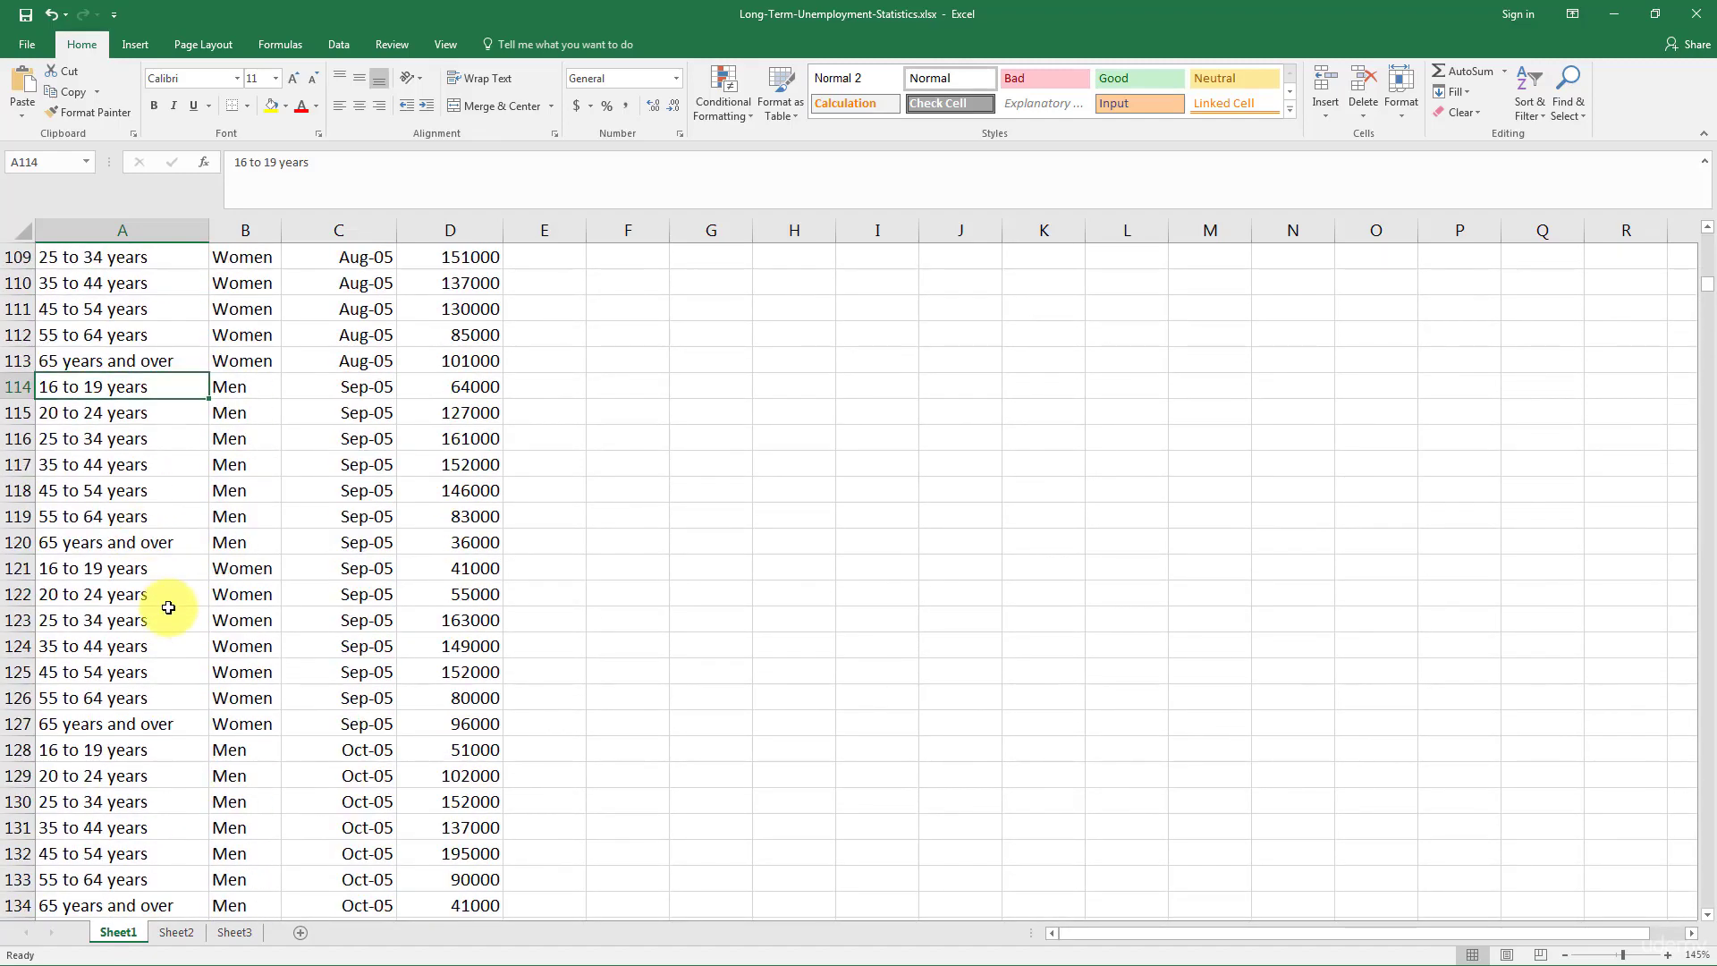
pyautogui.rightClick(180, 651)
pyautogui.scroll(1, 141, 551)
pyautogui.scroll(20, 137, 554)
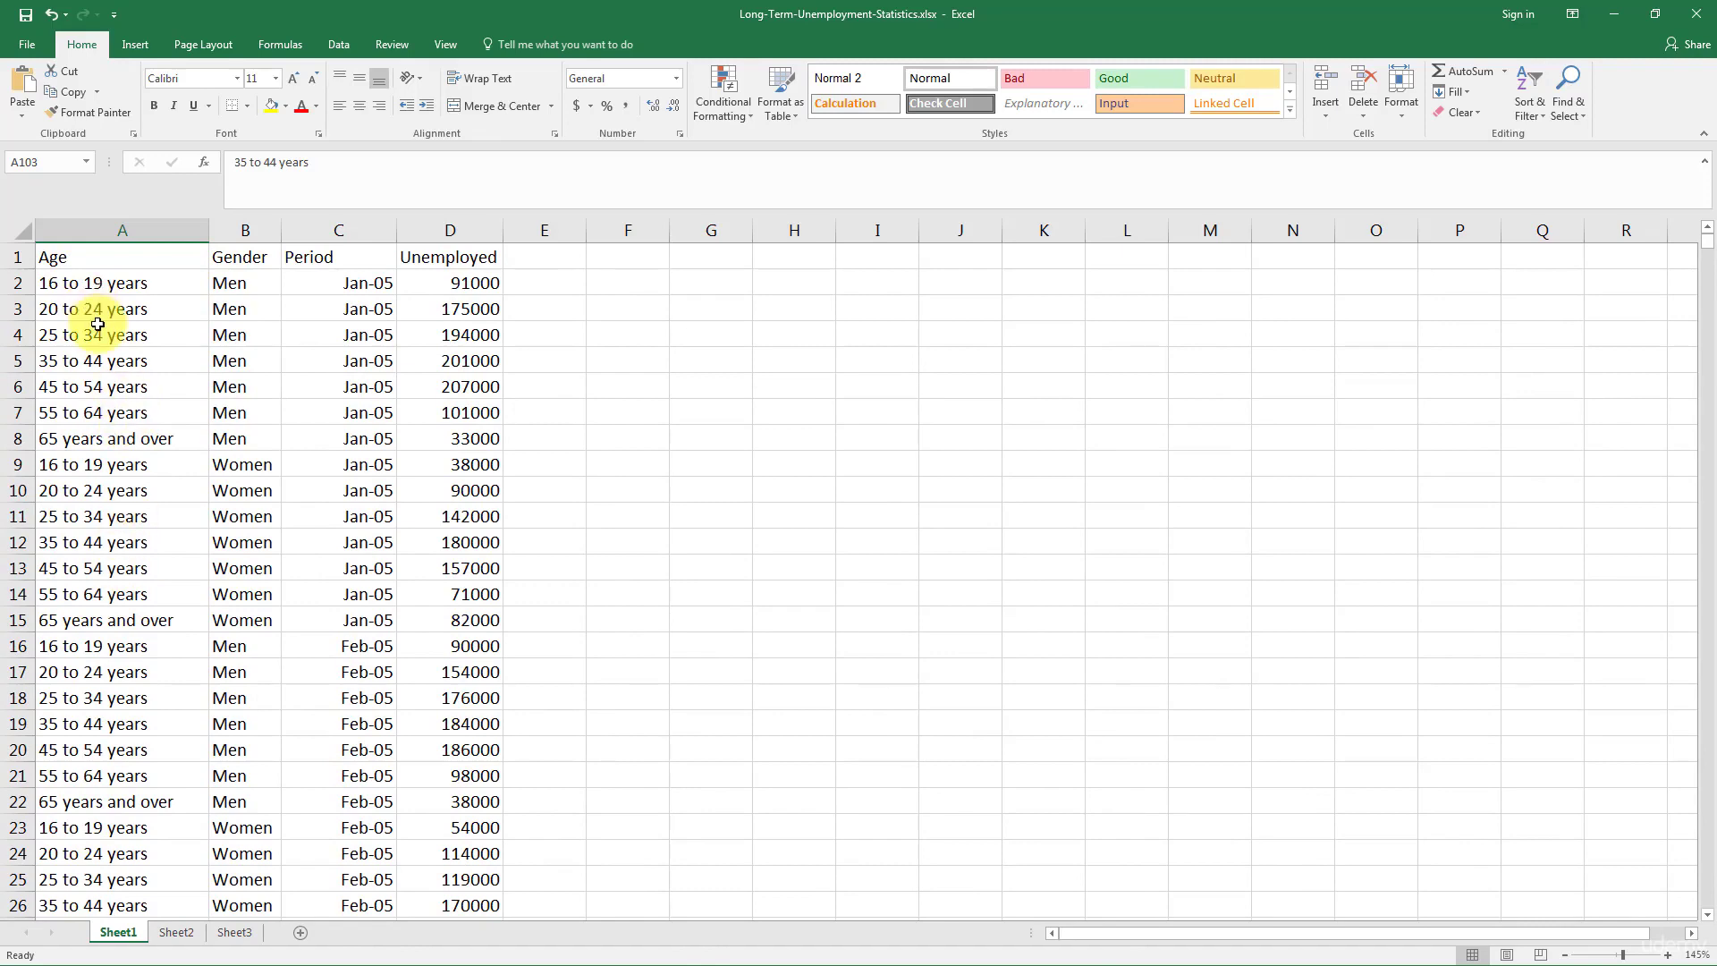
pyautogui.moveTo(82, 291); pyautogui.dragTo(138, 629)
pyautogui.moveTo(134, 282); pyautogui.dragTo(188, 443)
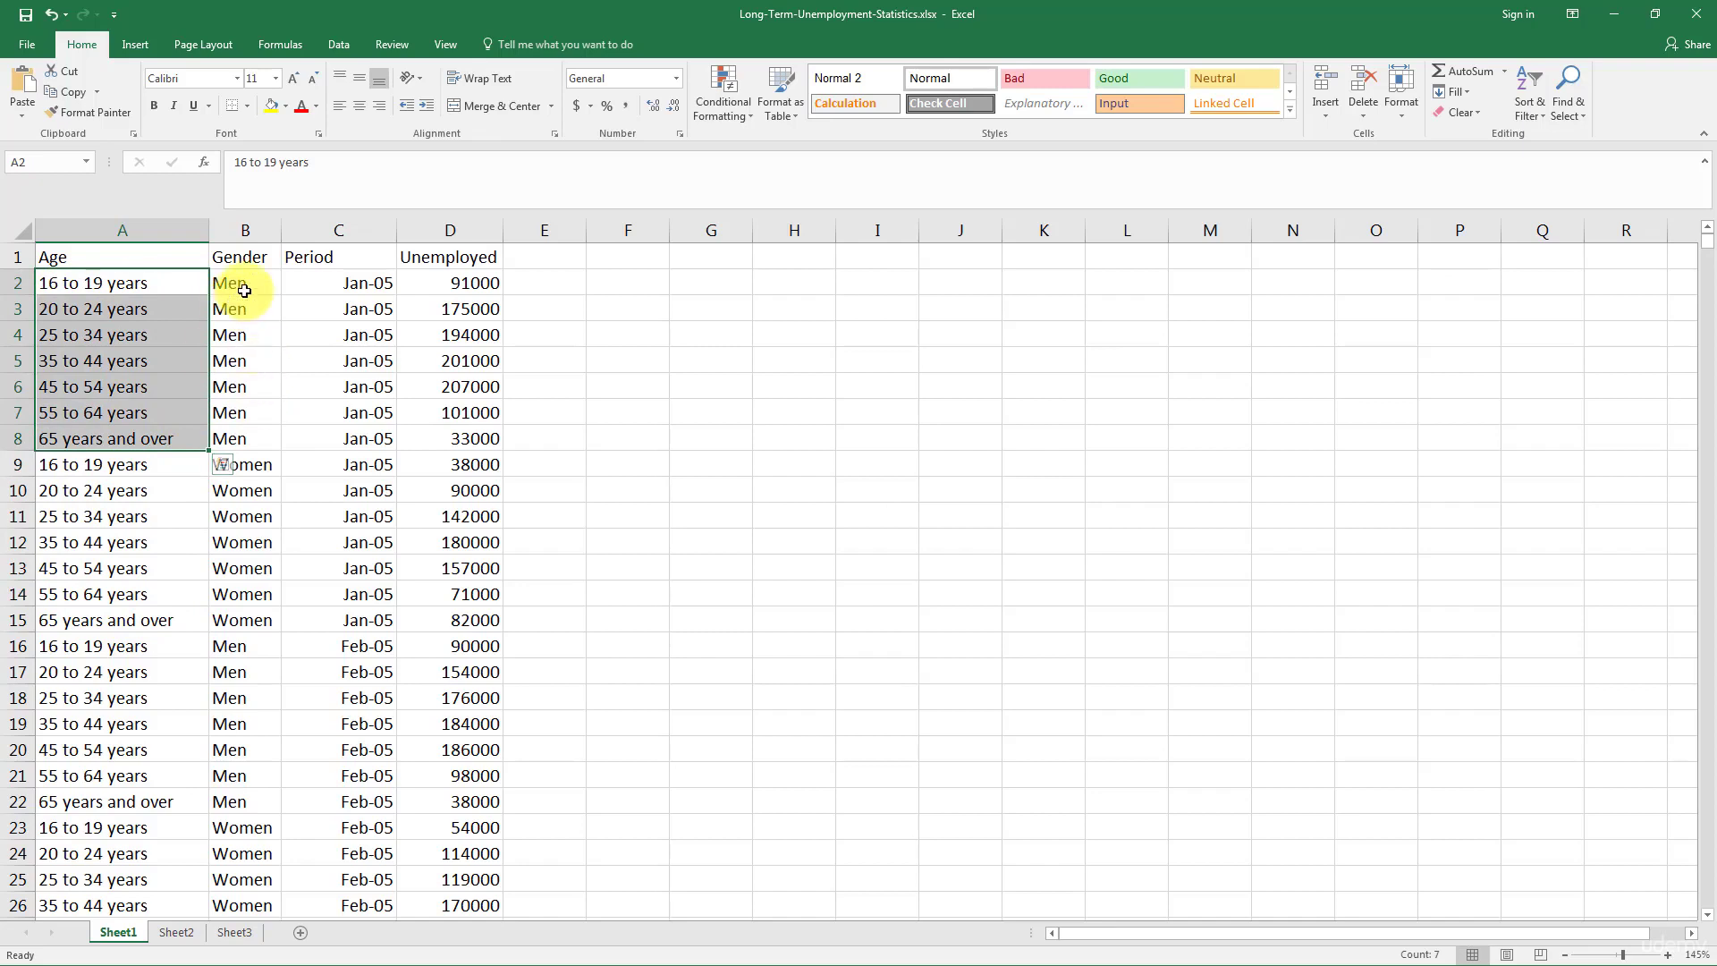
pyautogui.moveTo(230, 283); pyautogui.dragTo(238, 805)
pyautogui.click(237, 855)
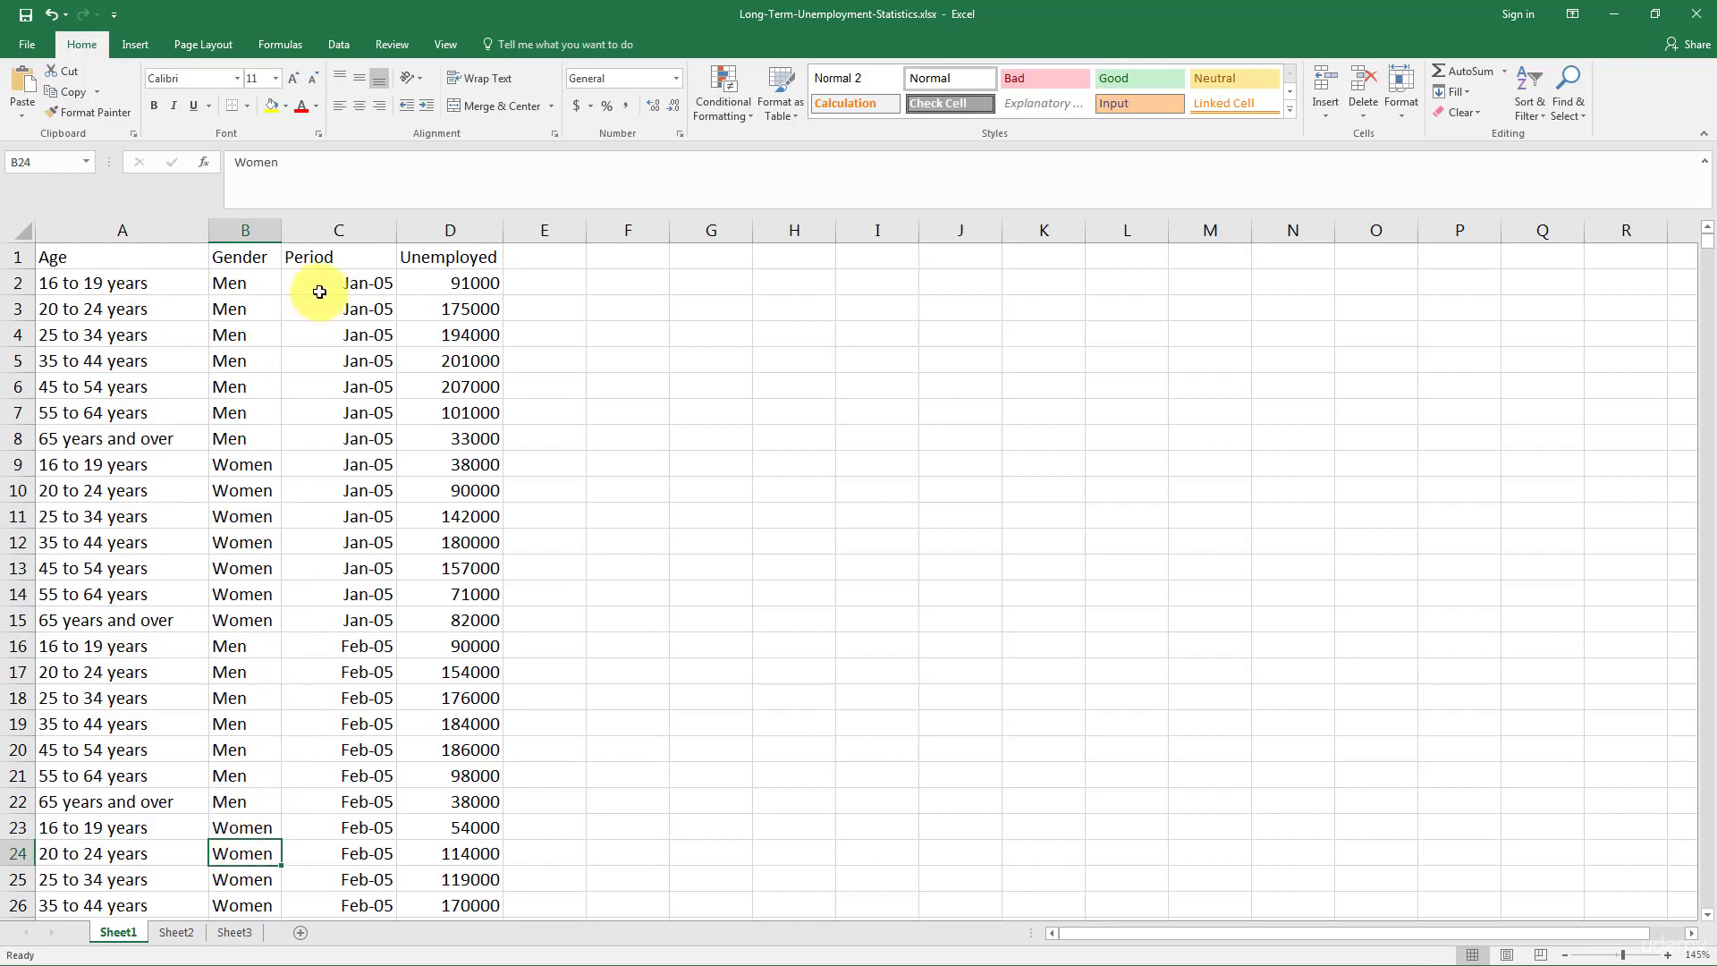
pyautogui.click(365, 279)
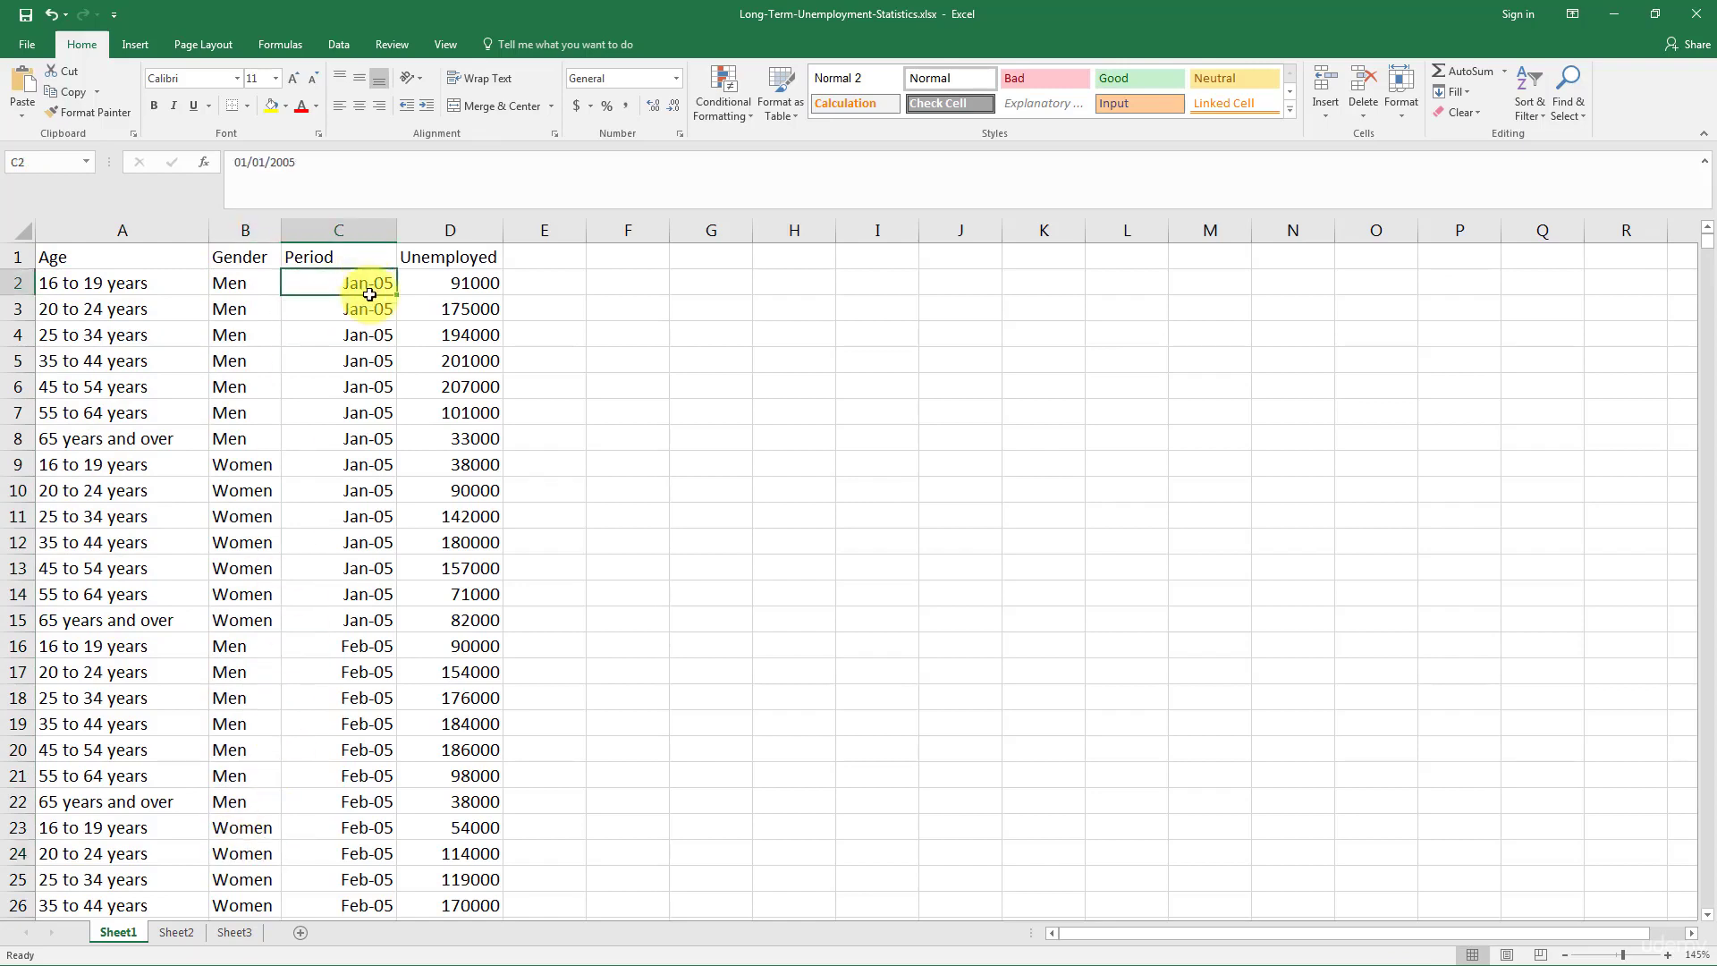
pyautogui.moveTo(369, 294); pyautogui.dragTo(273, 441)
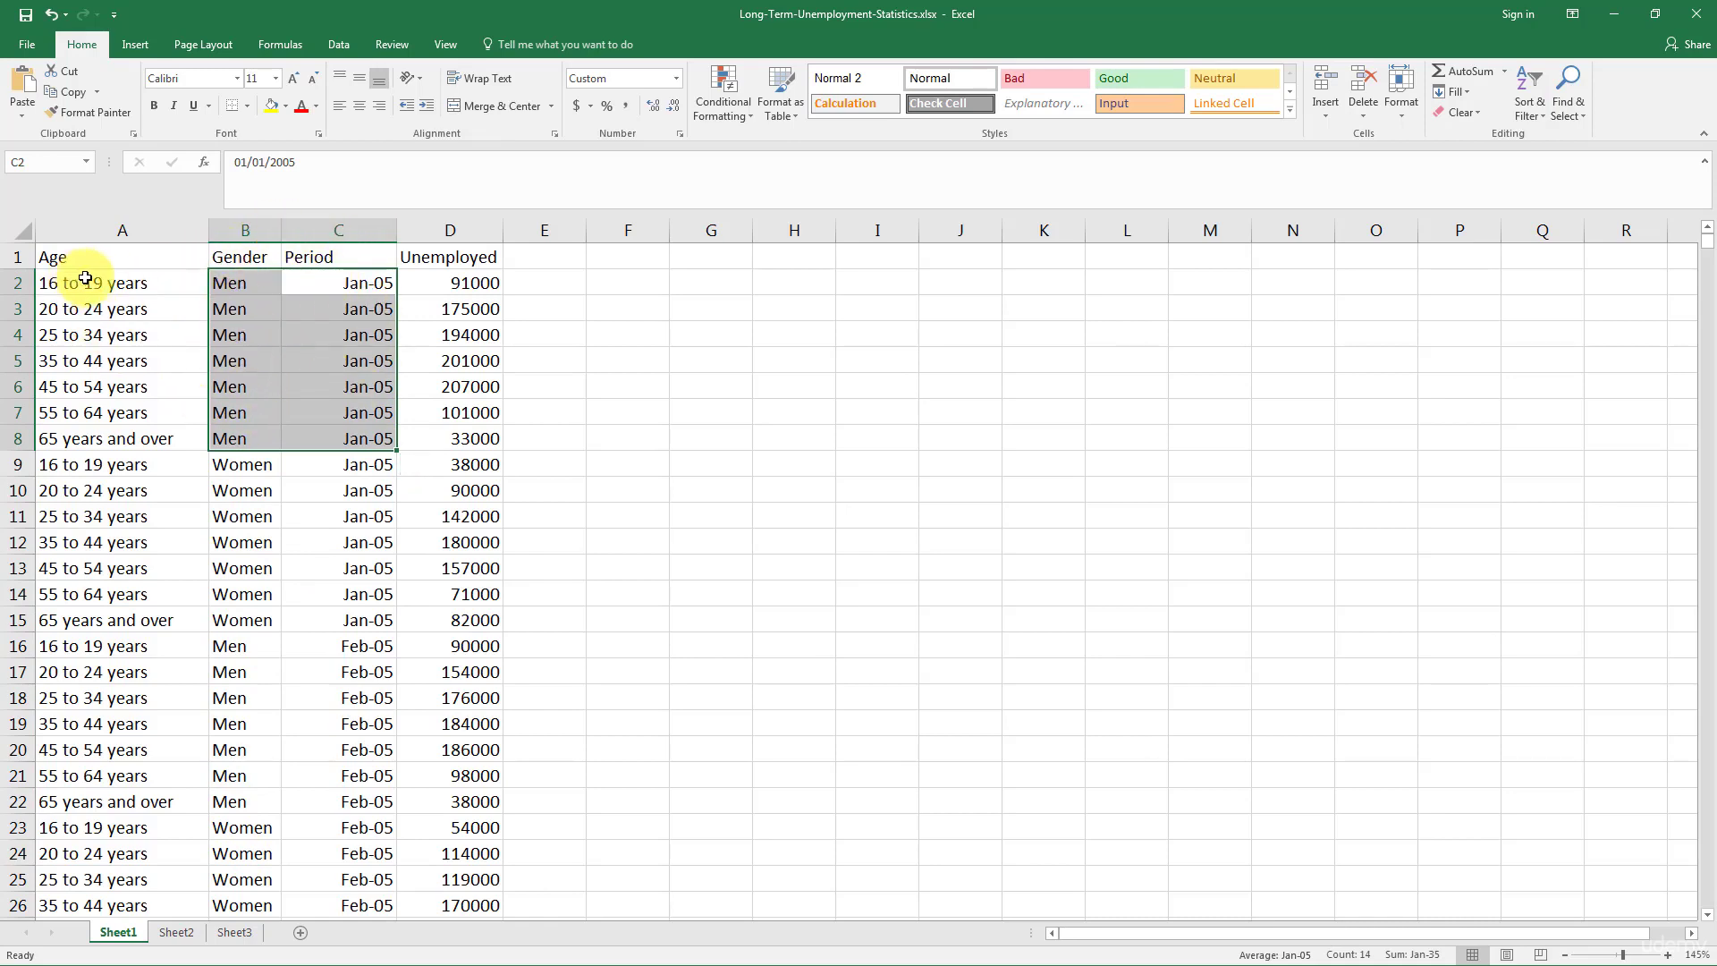
pyautogui.moveTo(360, 487); pyautogui.dragTo(357, 533)
pyautogui.moveTo(322, 466); pyautogui.dragTo(250, 621)
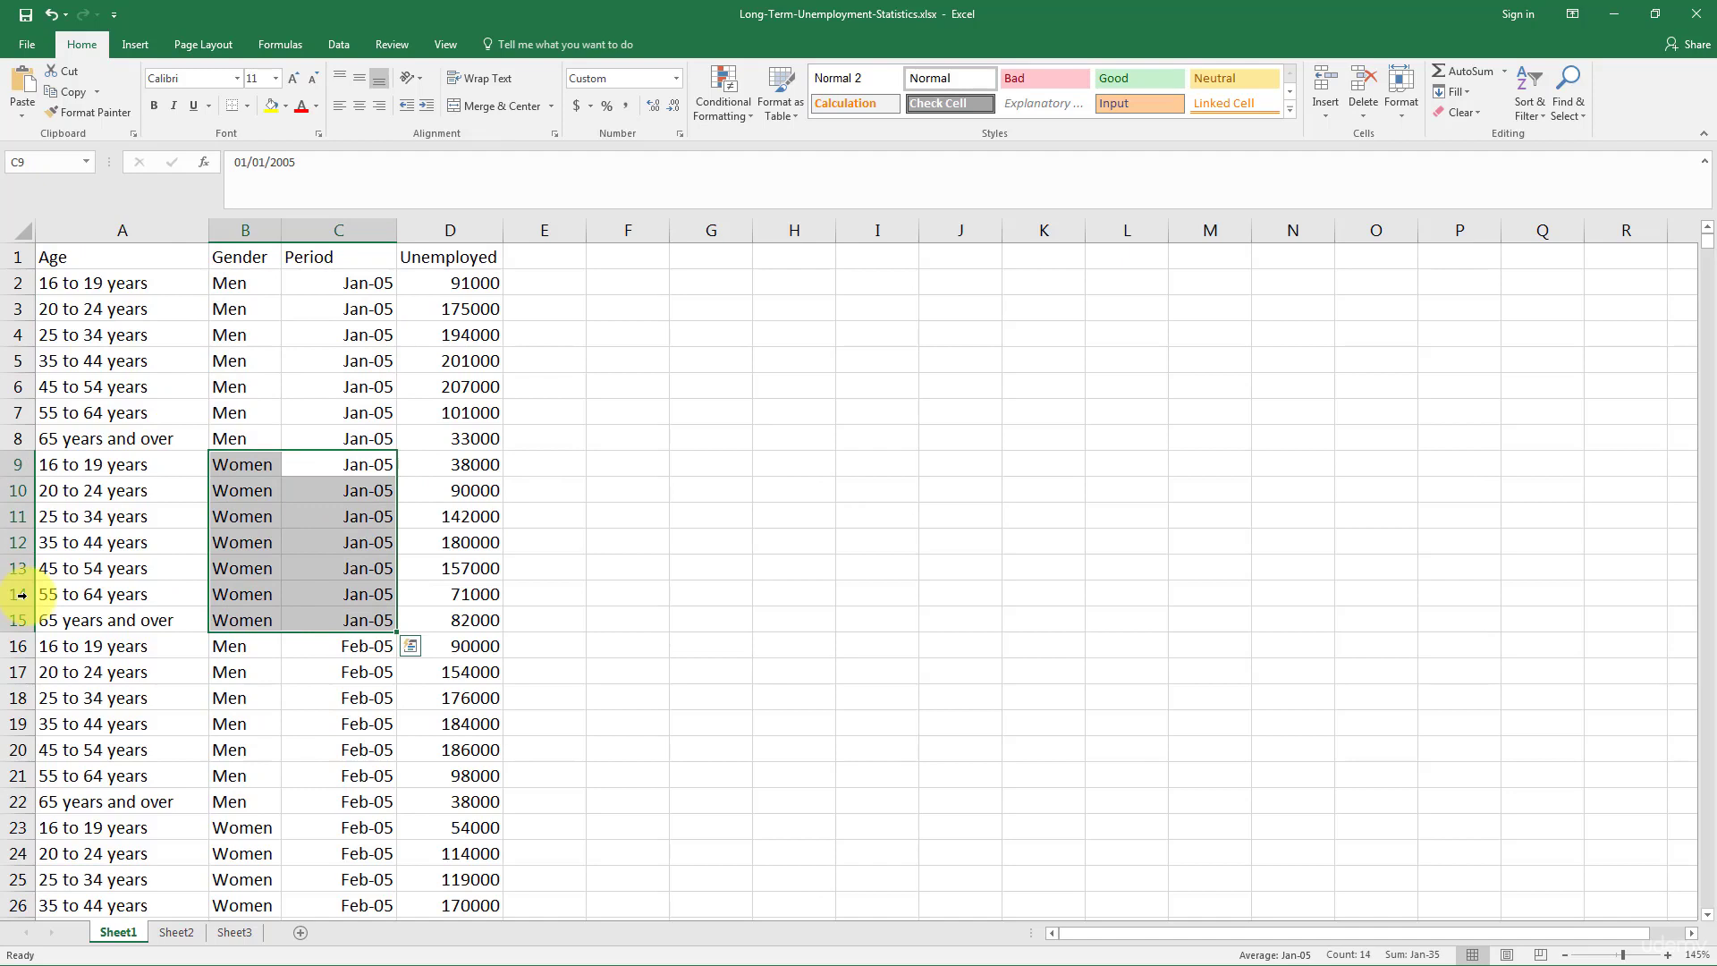
pyautogui.moveTo(353, 643); pyautogui.dragTo(175, 803)
pyautogui.scroll(-3, 498, 767)
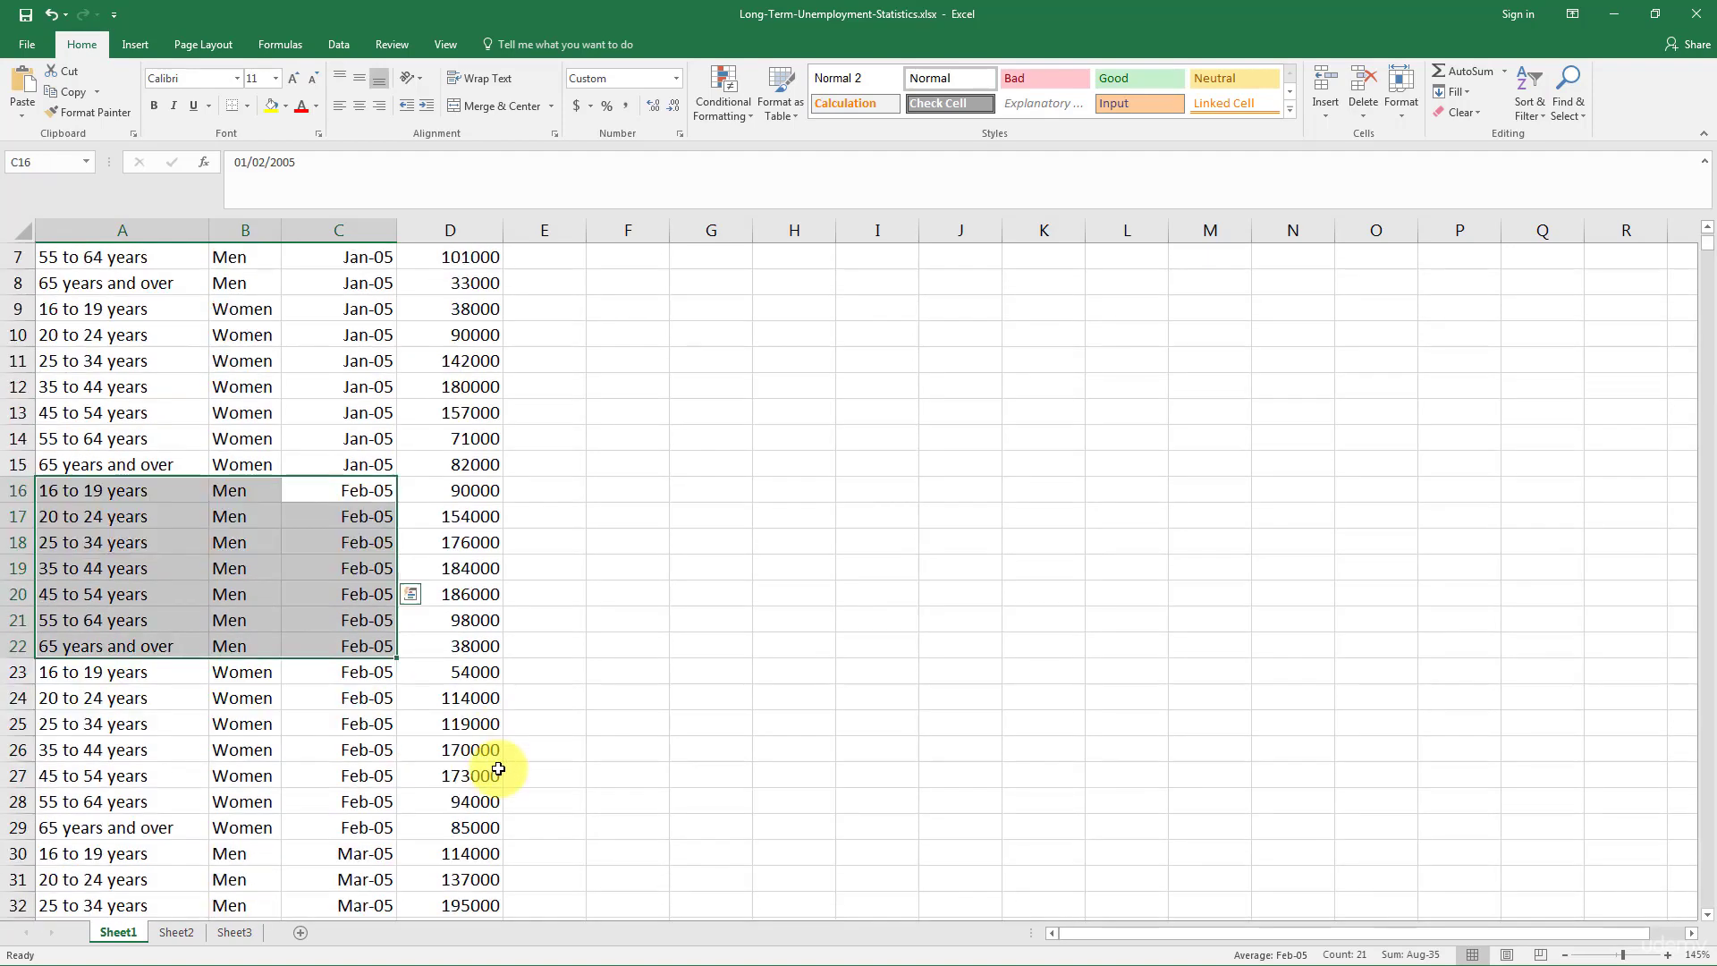
pyautogui.moveTo(361, 604); pyautogui.dragTo(159, 751)
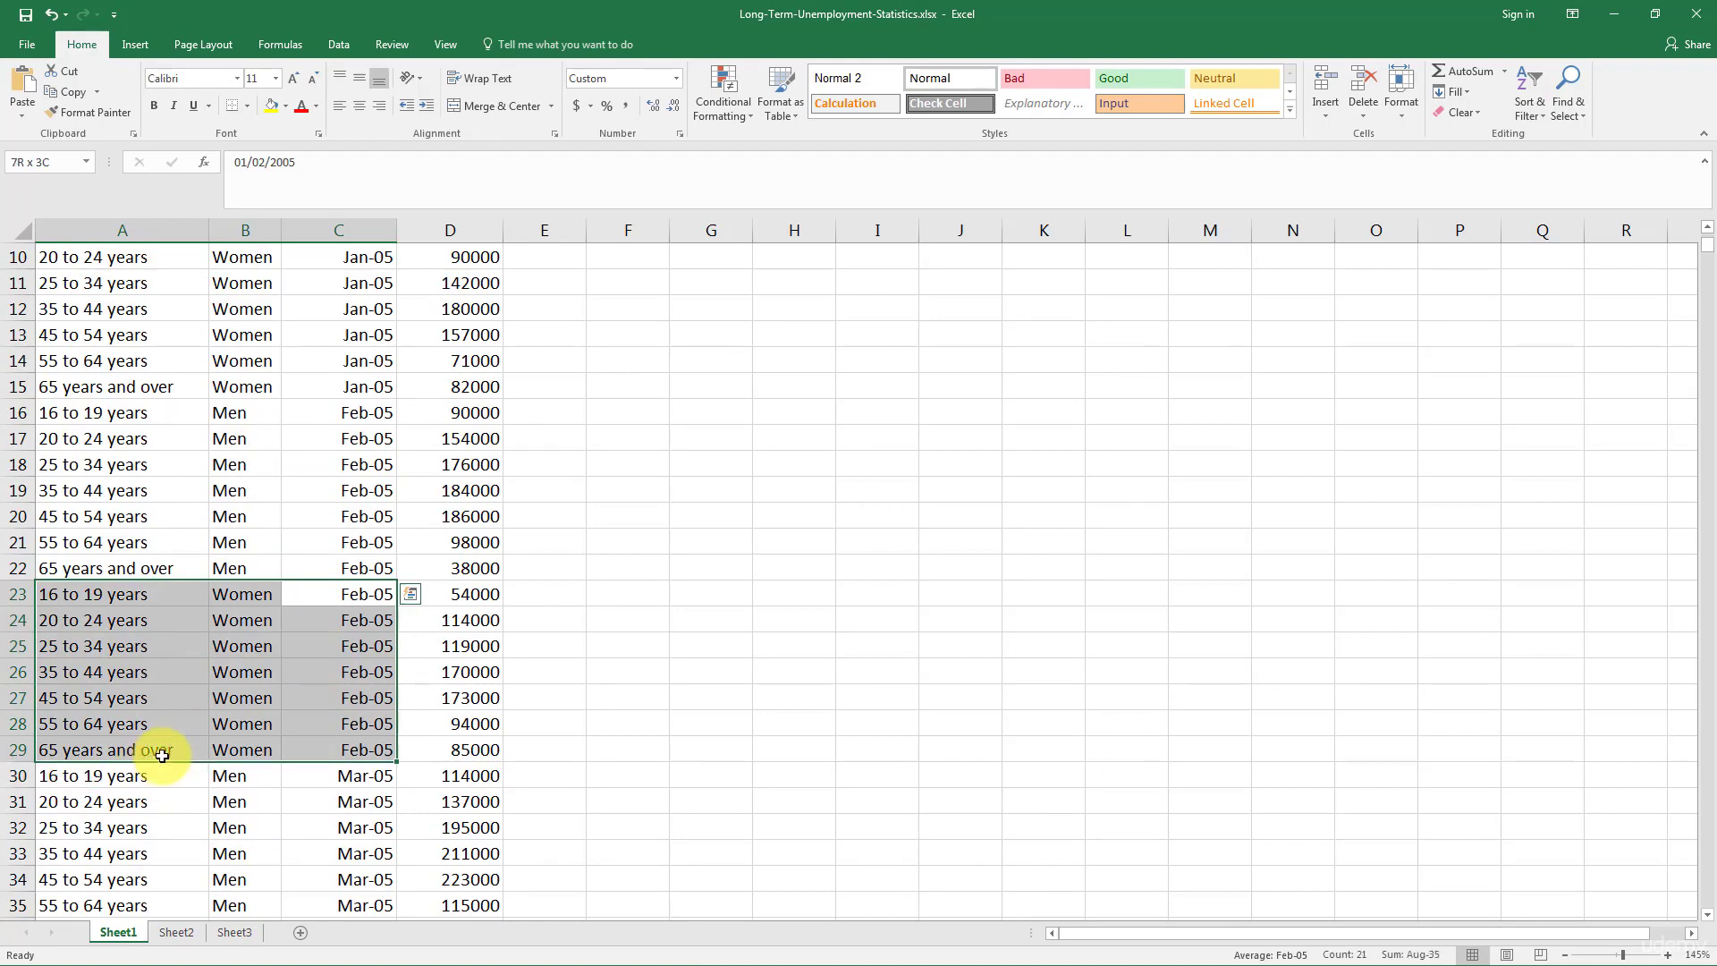
pyautogui.scroll(3, 191, 429)
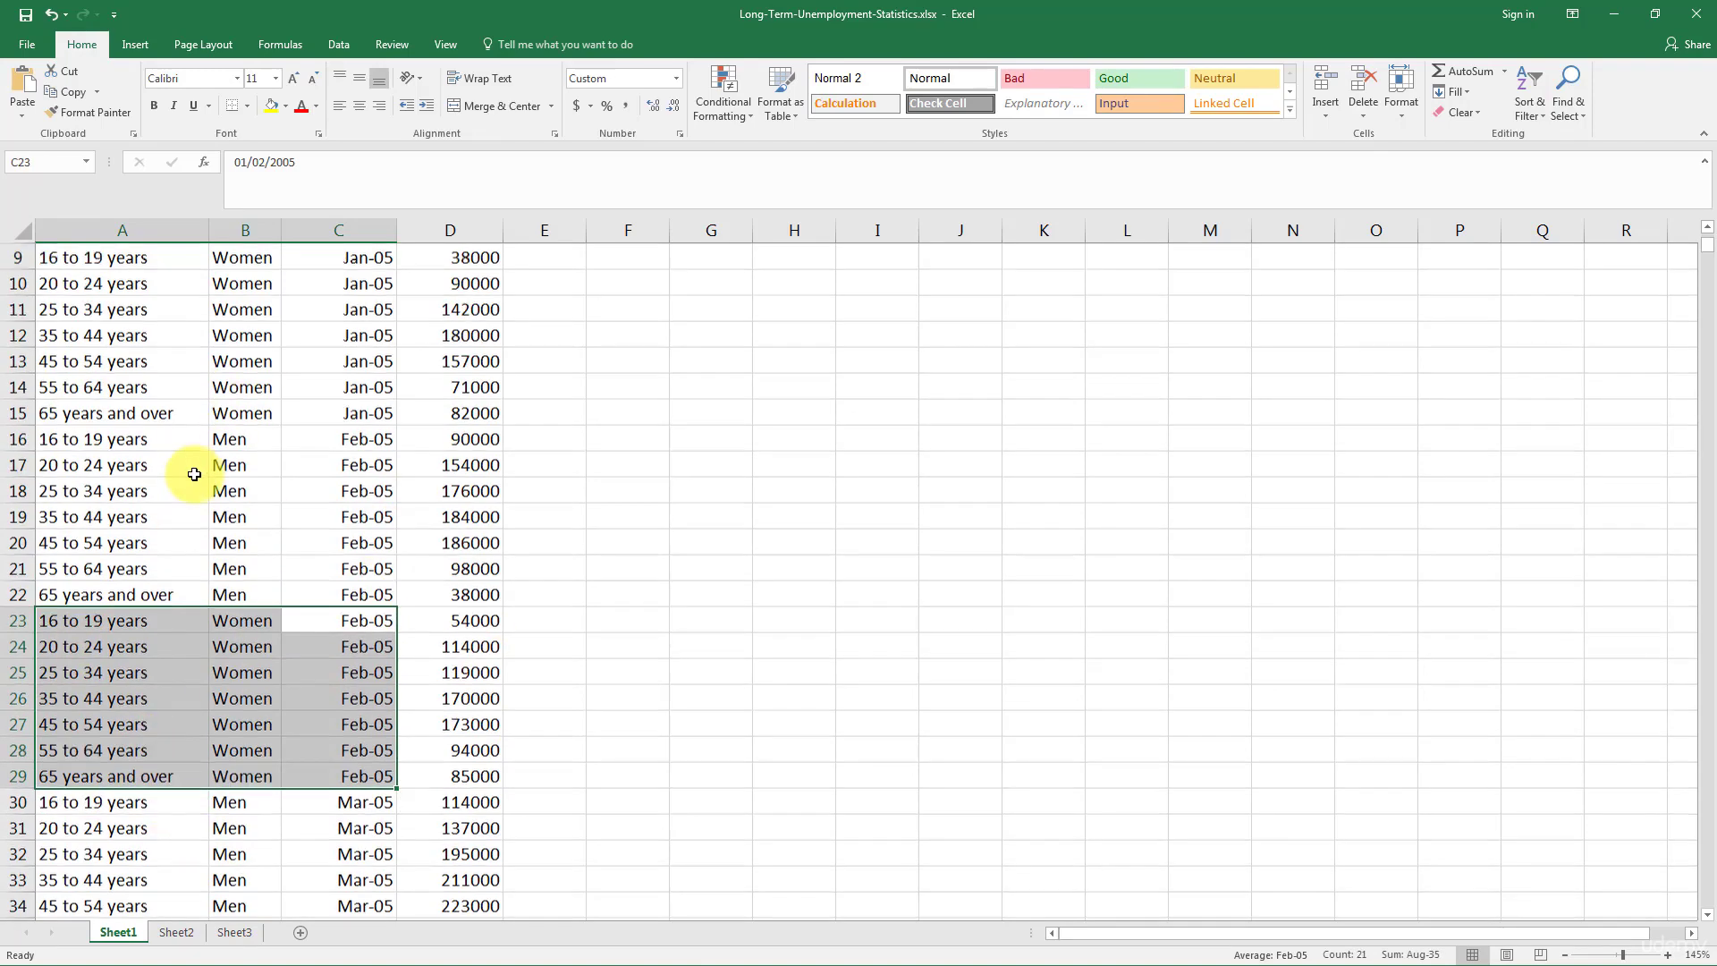
pyautogui.click(439, 308)
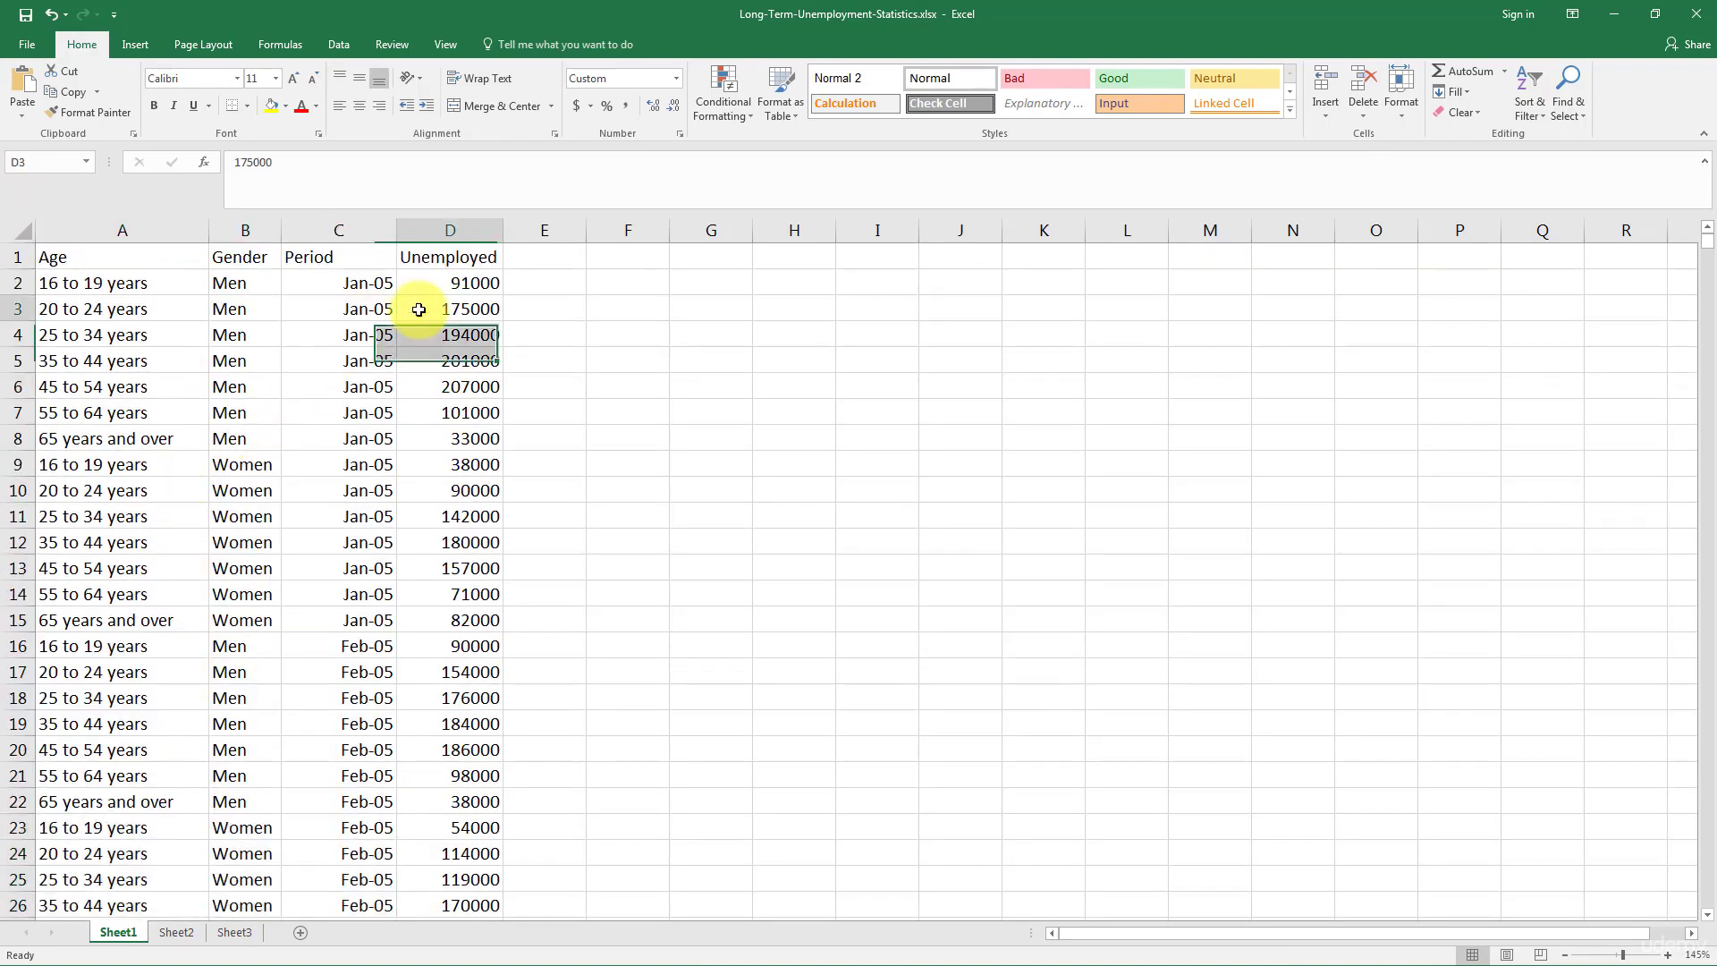
pyautogui.click(481, 284)
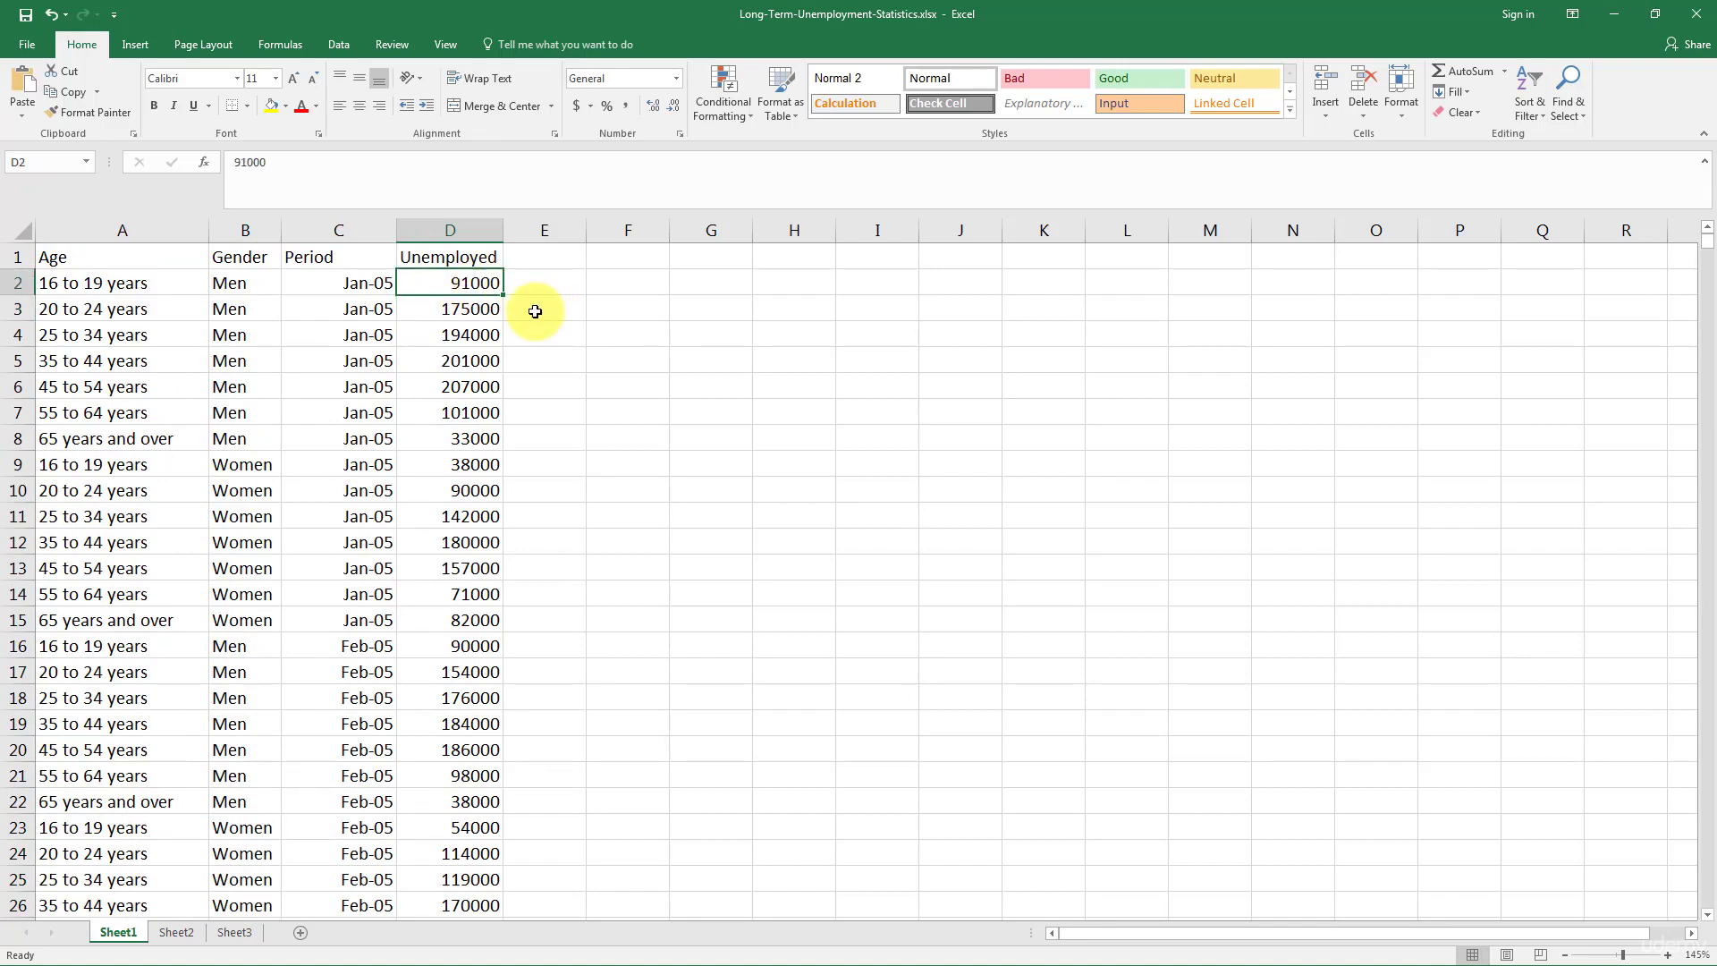
pyautogui.click(376, 362)
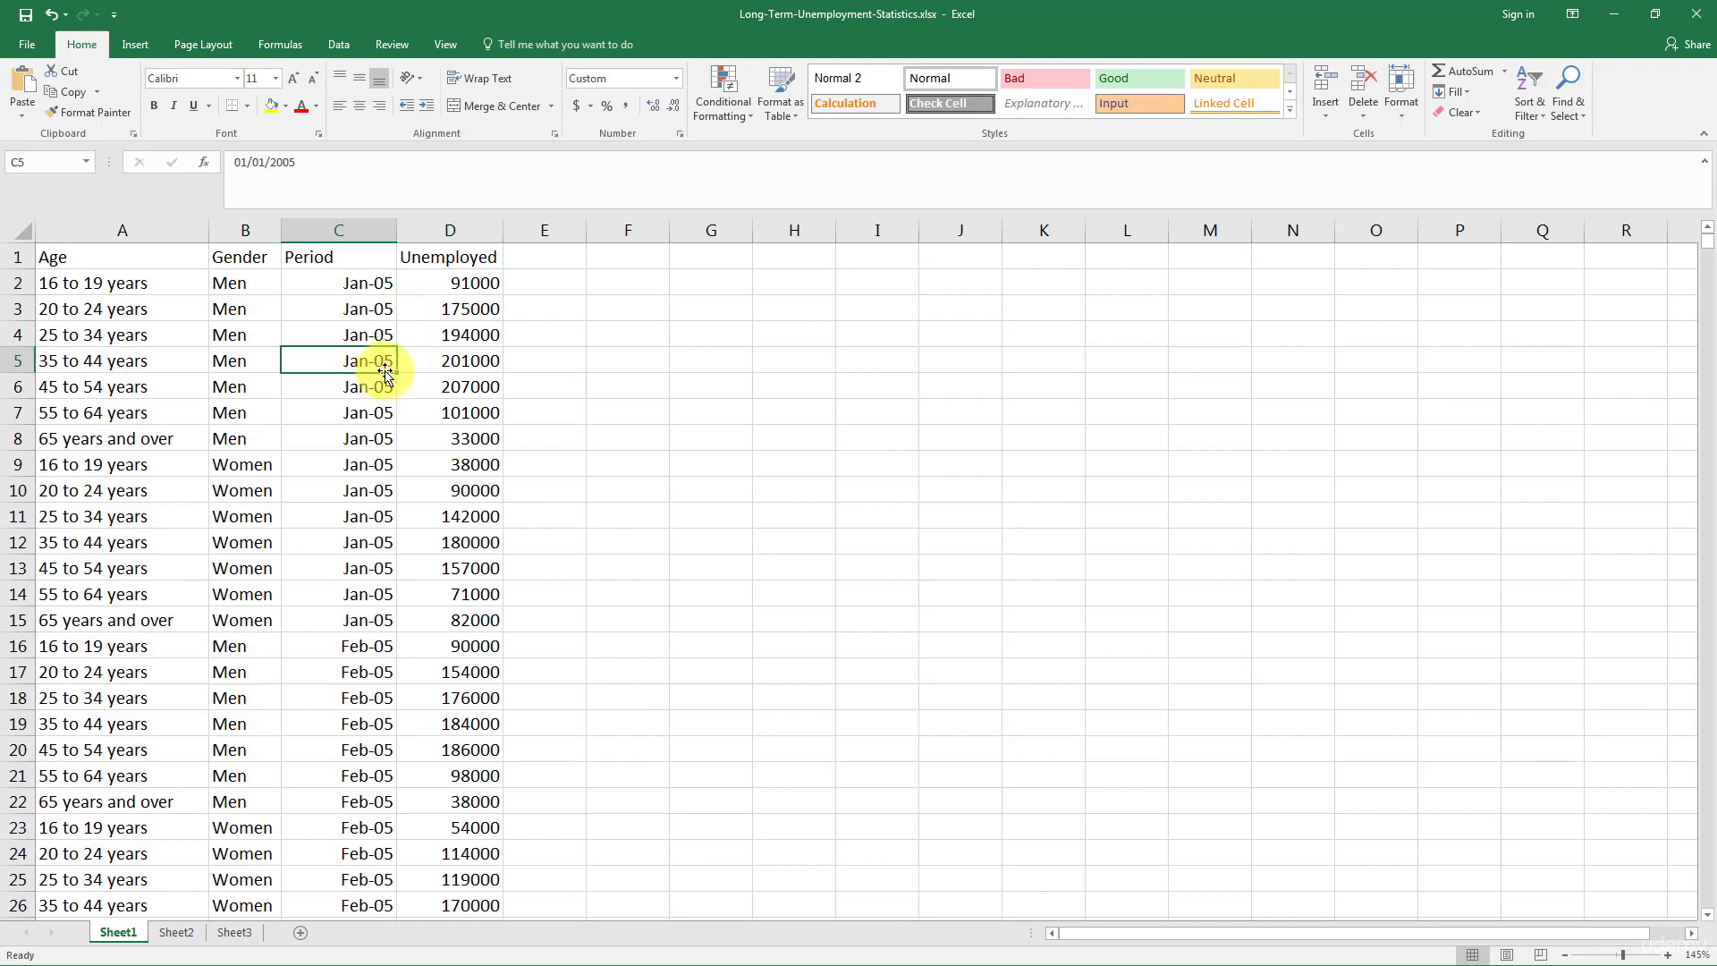
pyautogui.click(261, 371)
pyautogui.click(115, 375)
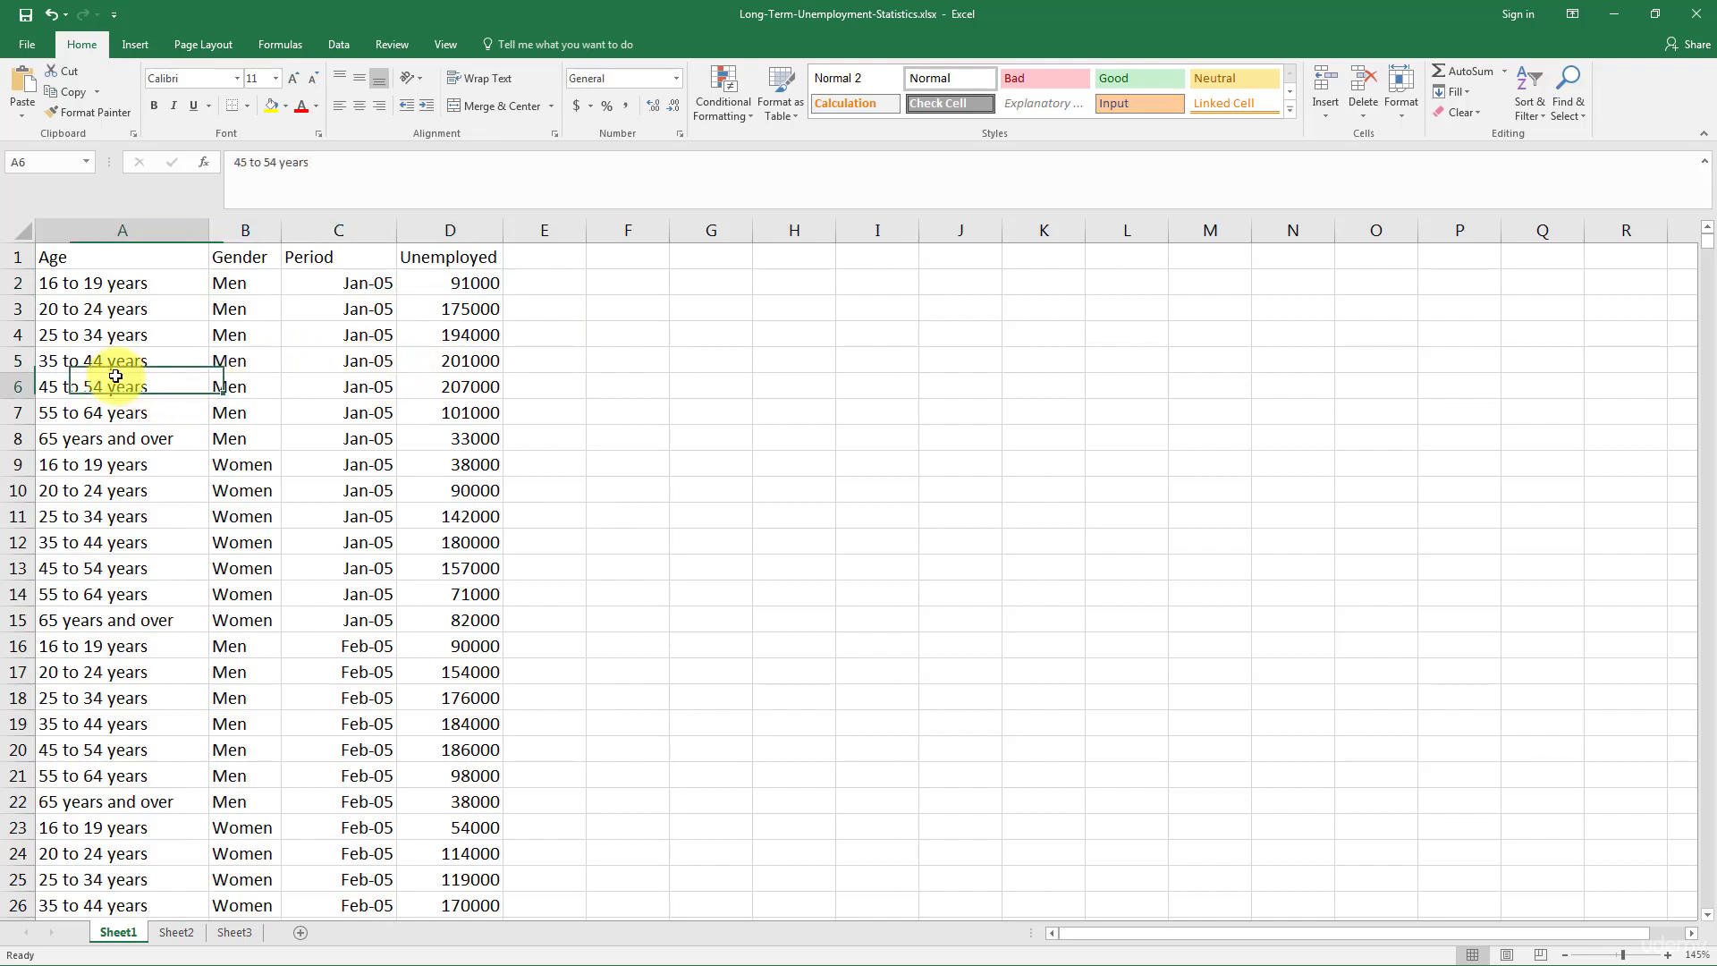
pyautogui.click(98, 367)
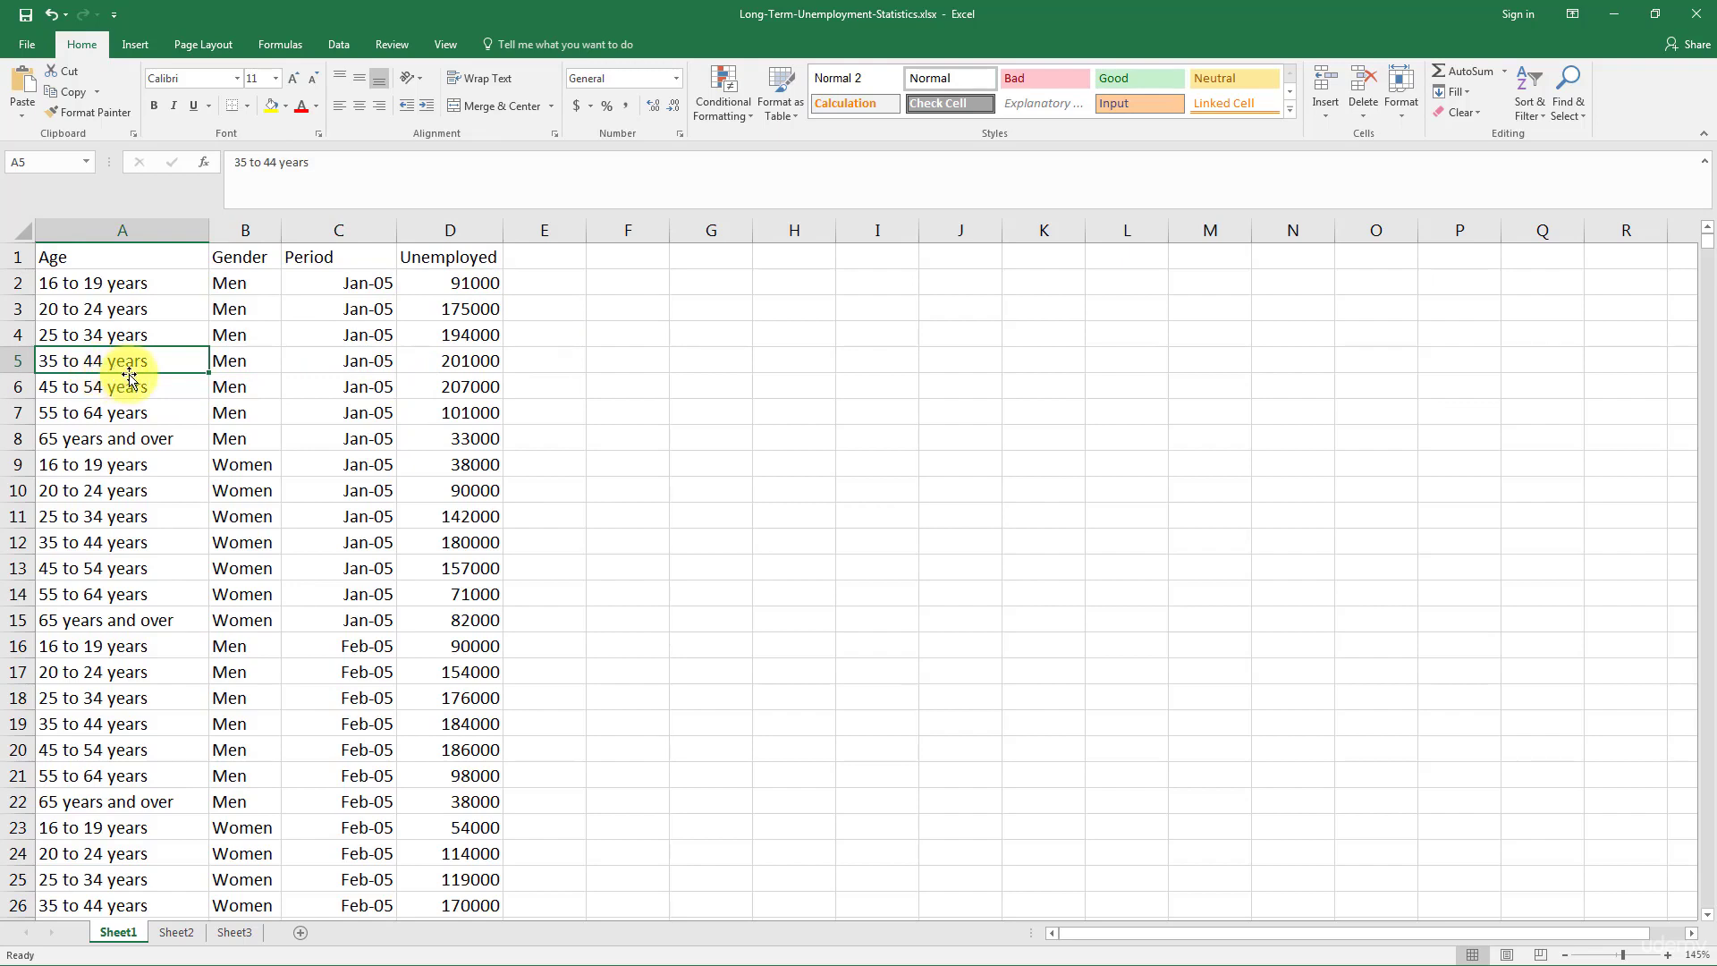
pyautogui.click(443, 365)
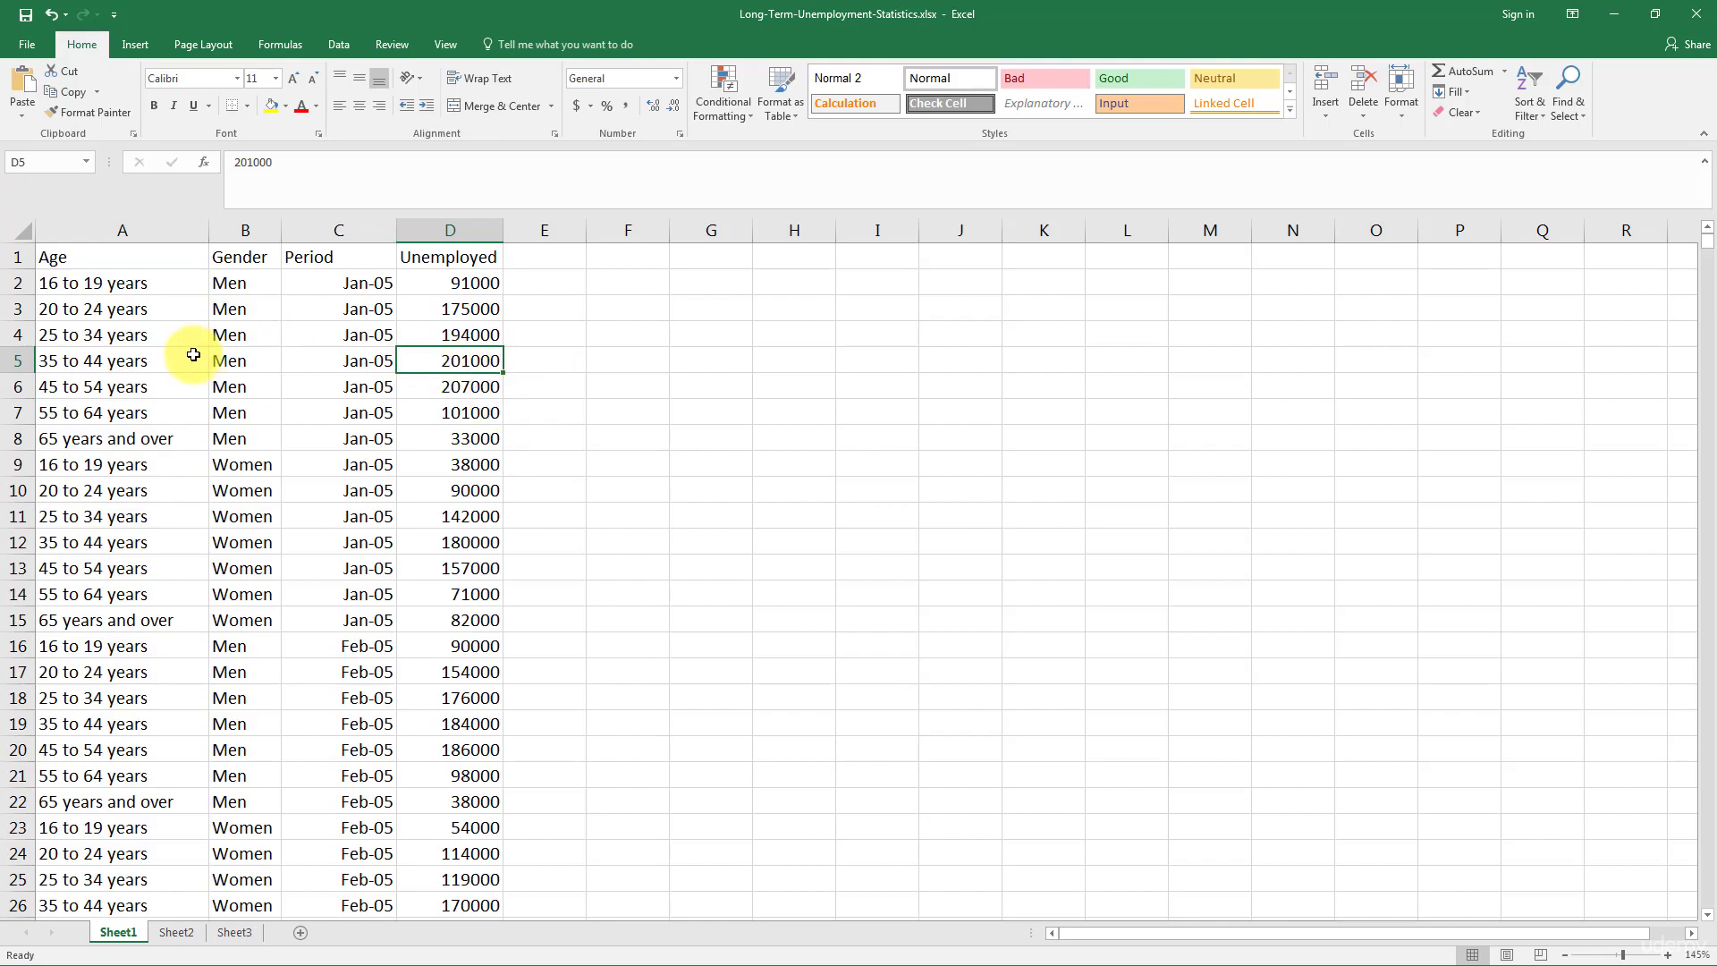
pyautogui.moveTo(192, 358); pyautogui.dragTo(421, 354)
pyautogui.scroll(-20, 421, 355)
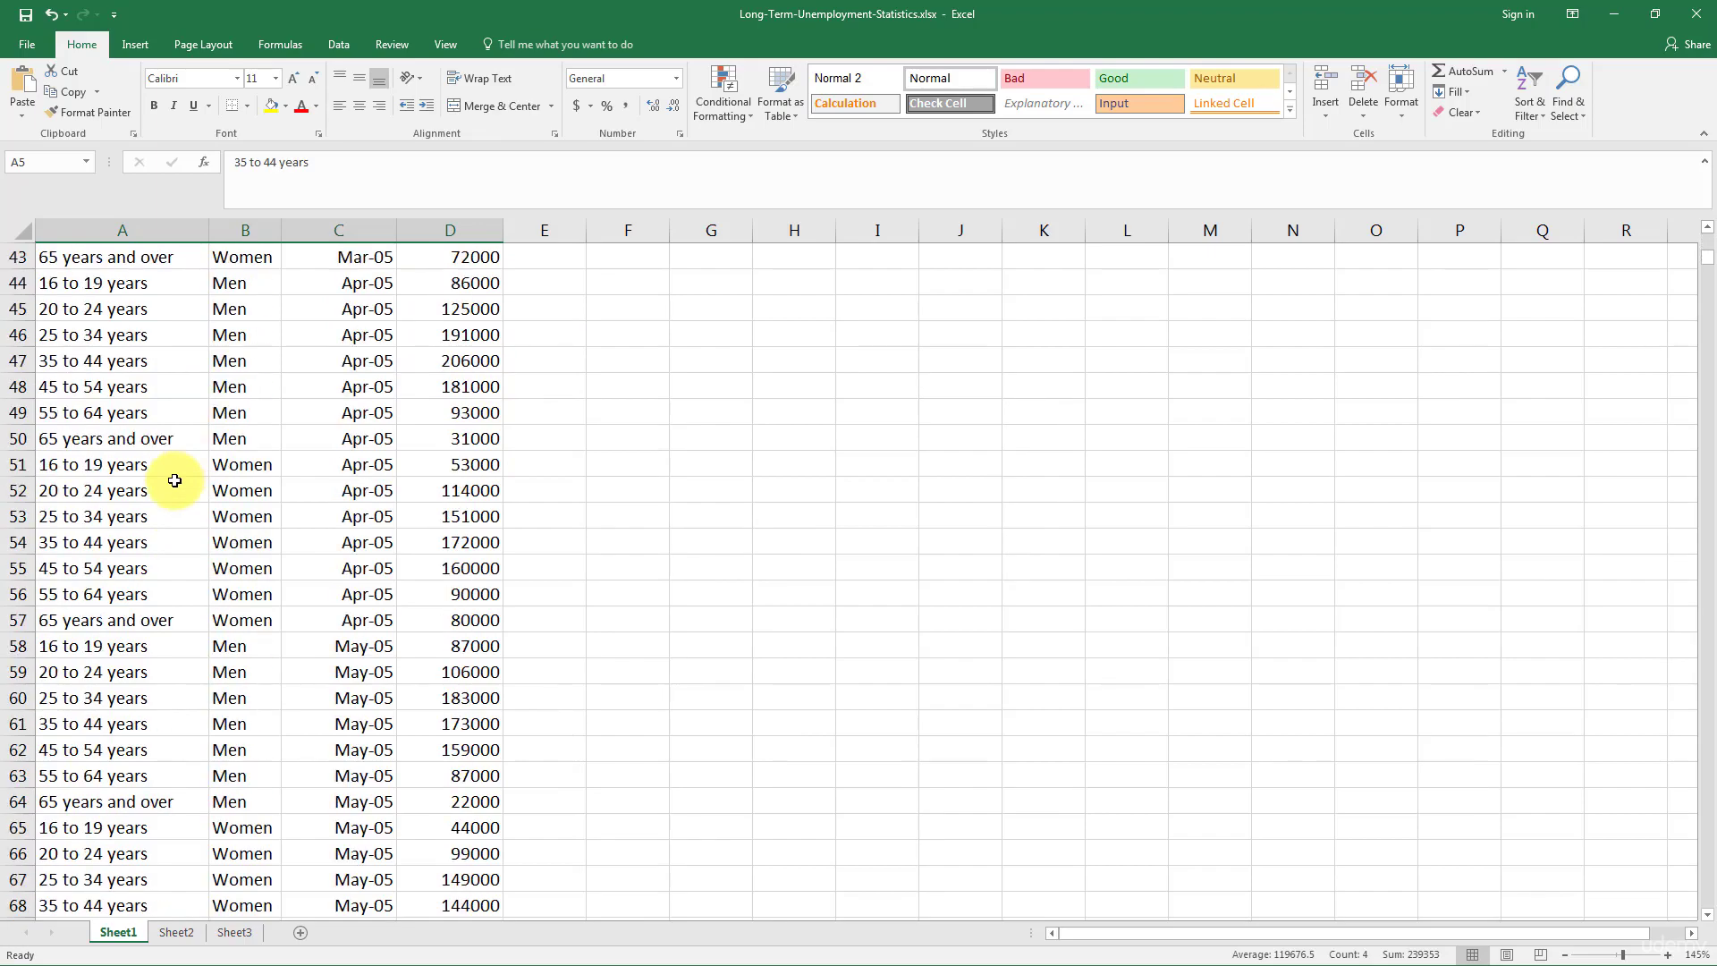
pyautogui.scroll(-20, 317, 477)
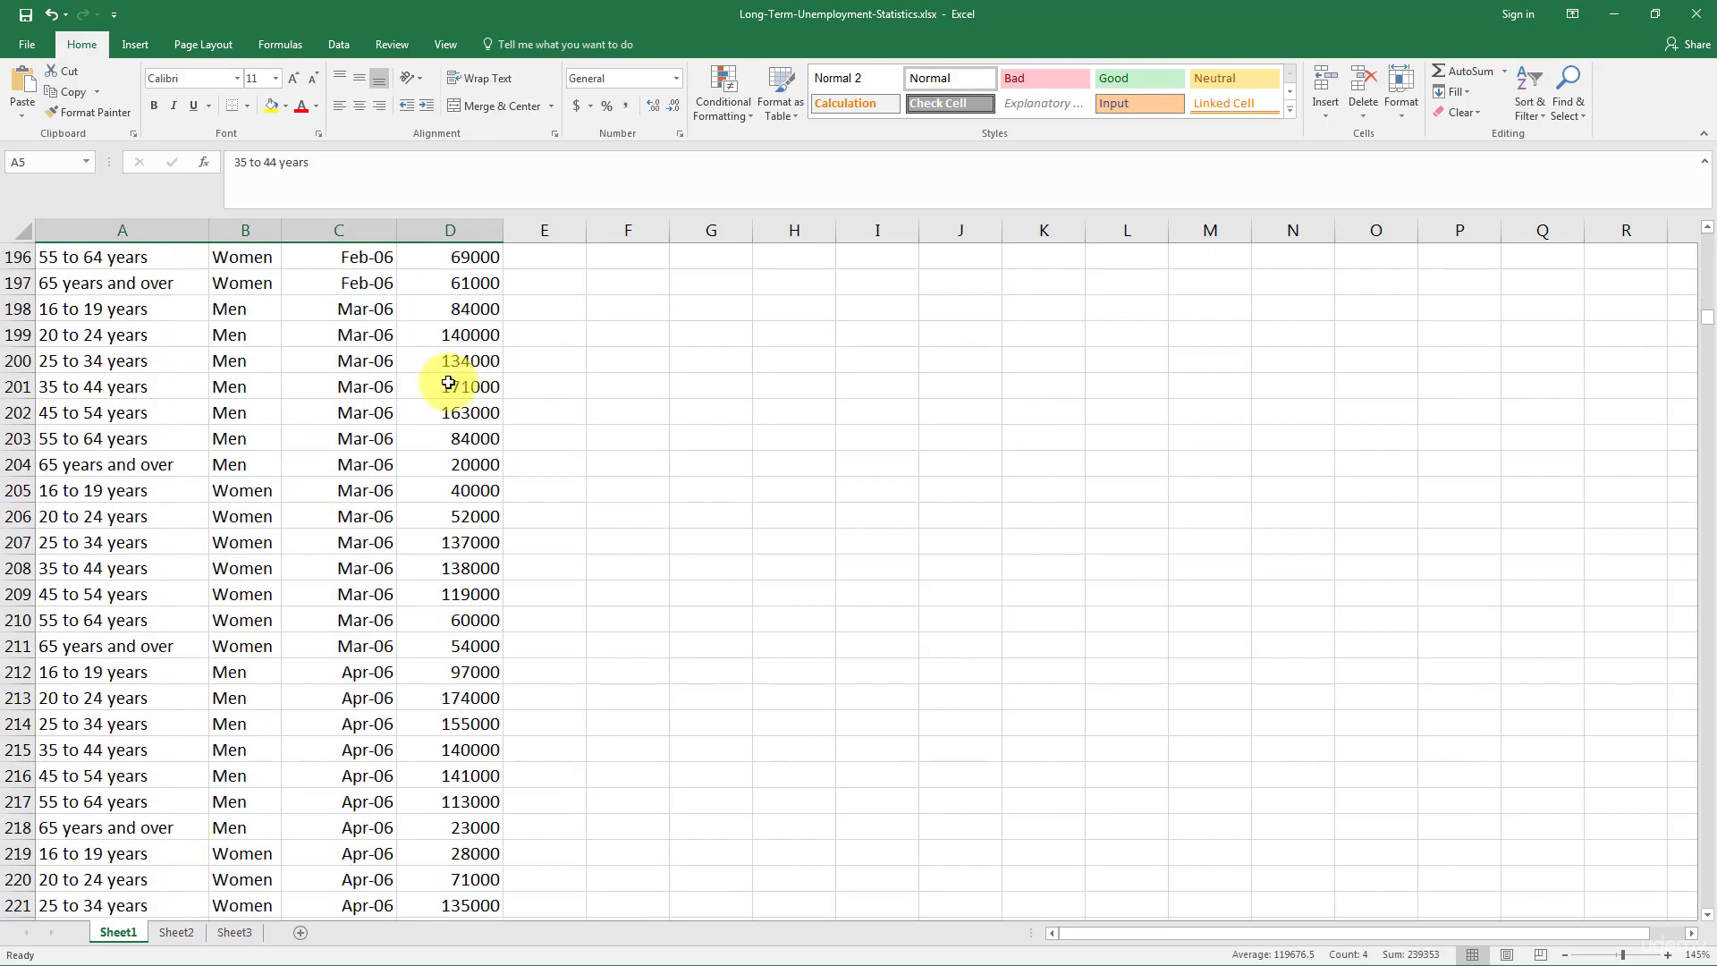
pyautogui.scroll(-20, 369, 430)
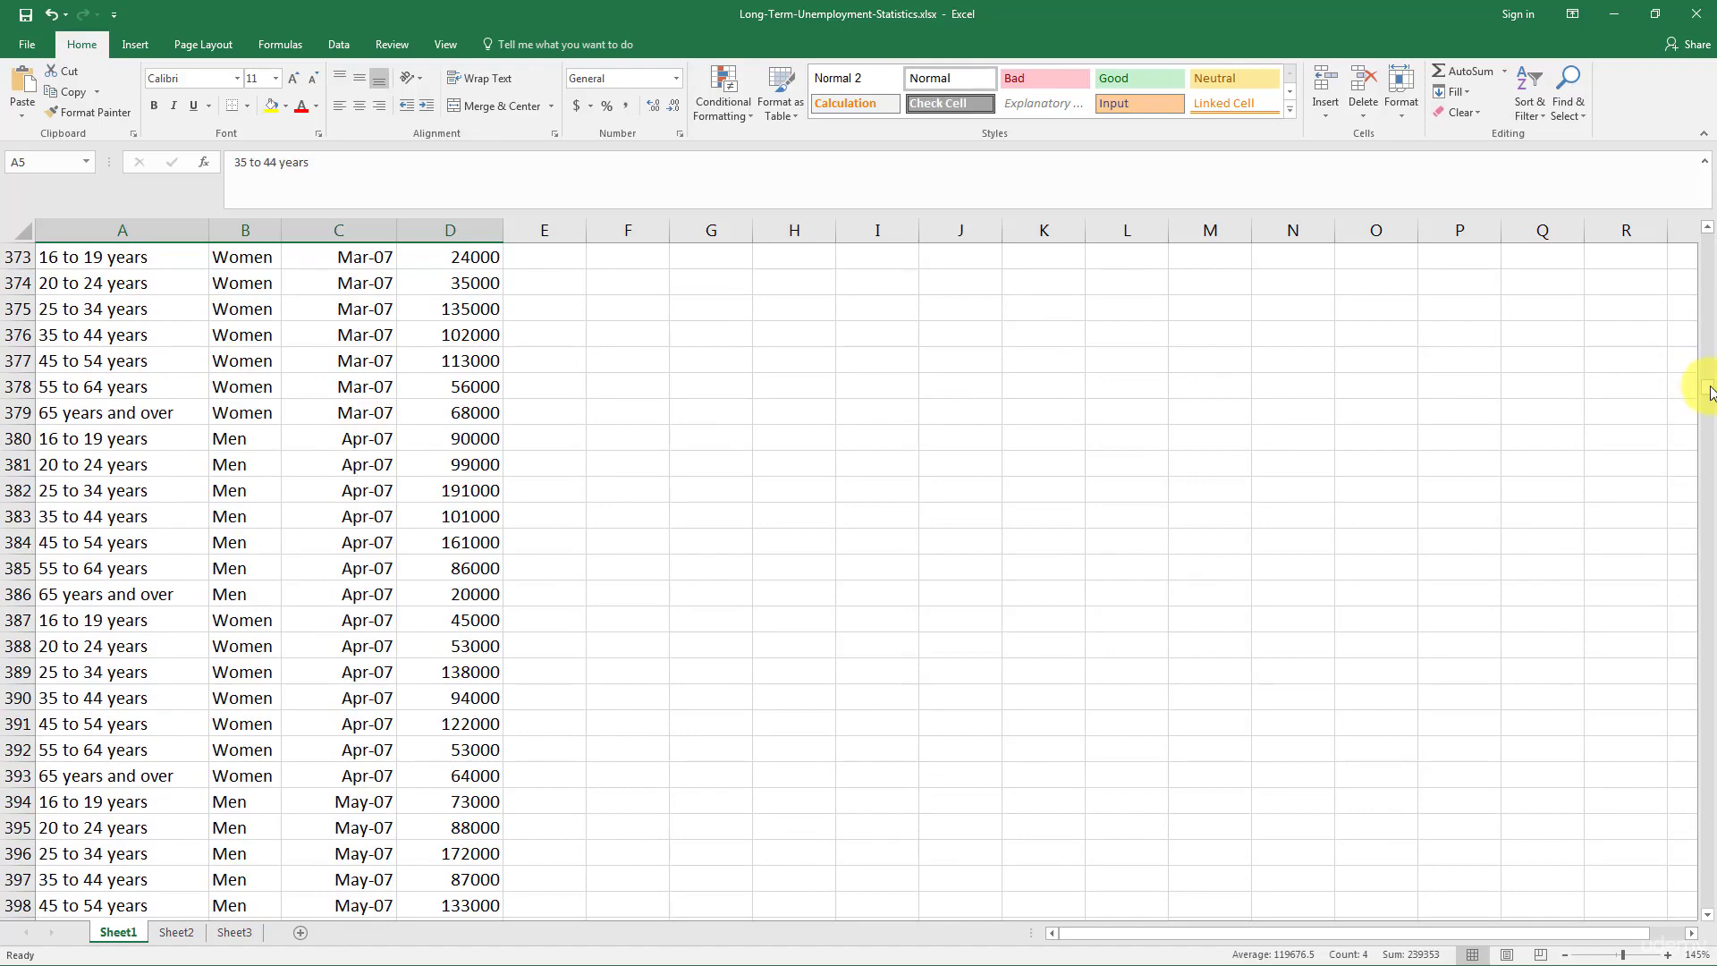
pyautogui.moveTo(1709, 392); pyautogui.dragTo(1707, 894)
pyautogui.scroll(-7, 548, 793)
pyautogui.scroll(3, 402, 644)
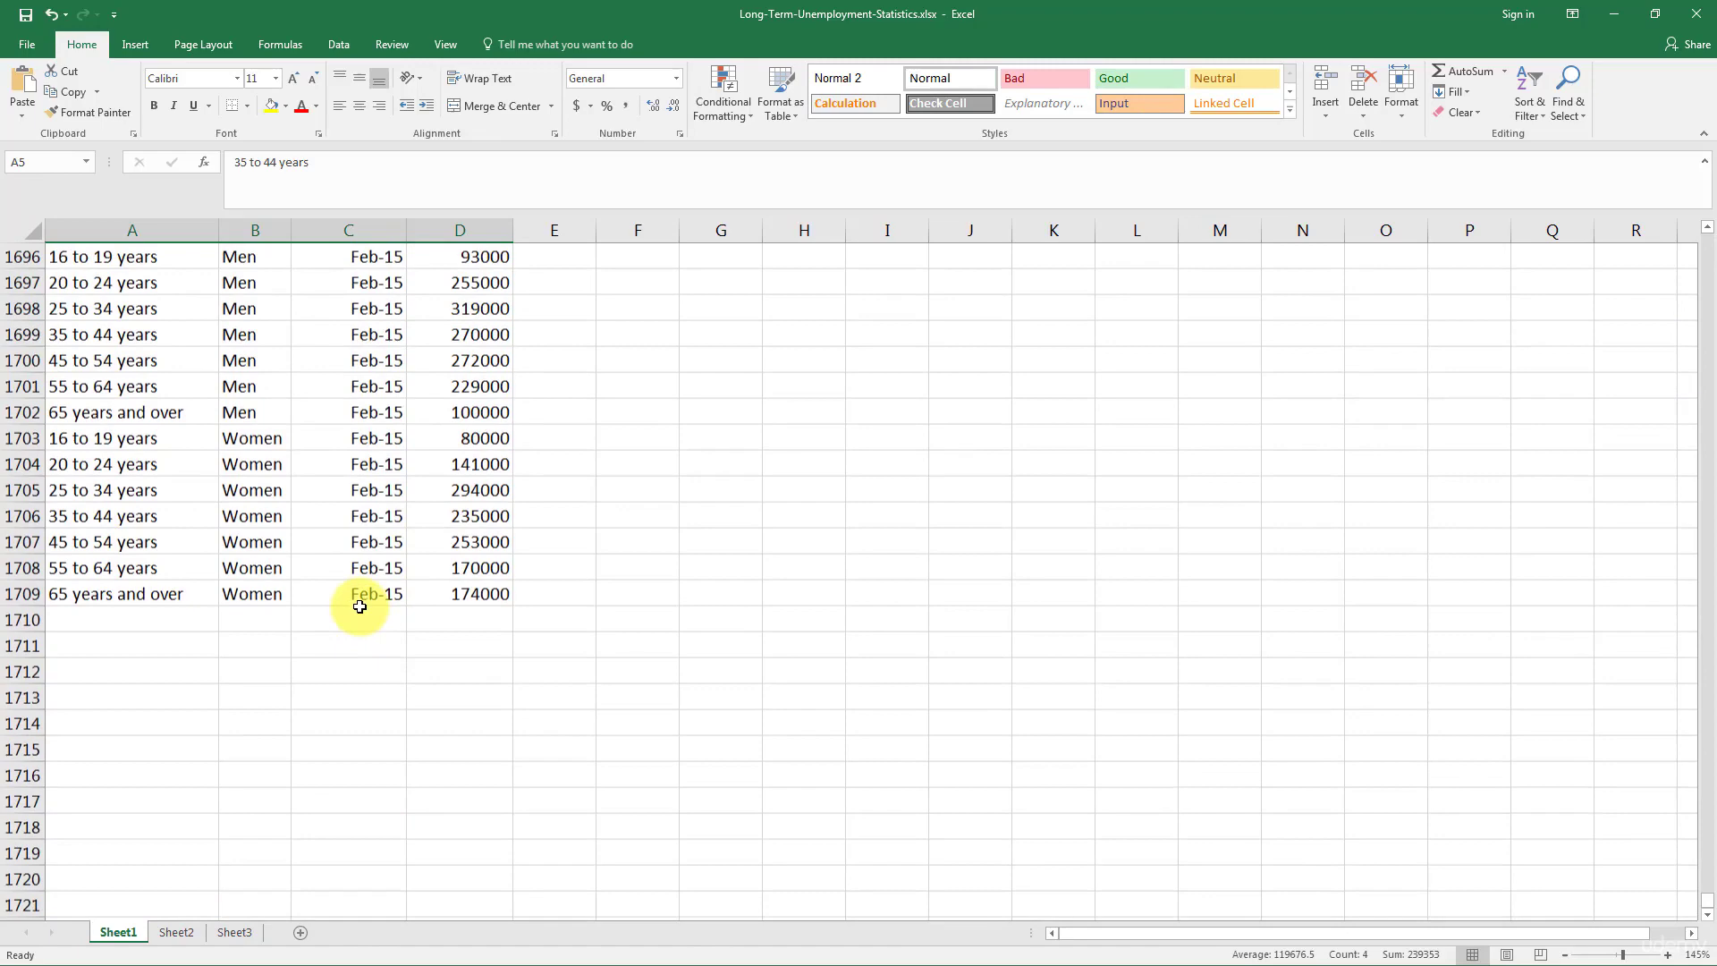
pyautogui.moveTo(417, 617); pyautogui.dragTo(166, 587)
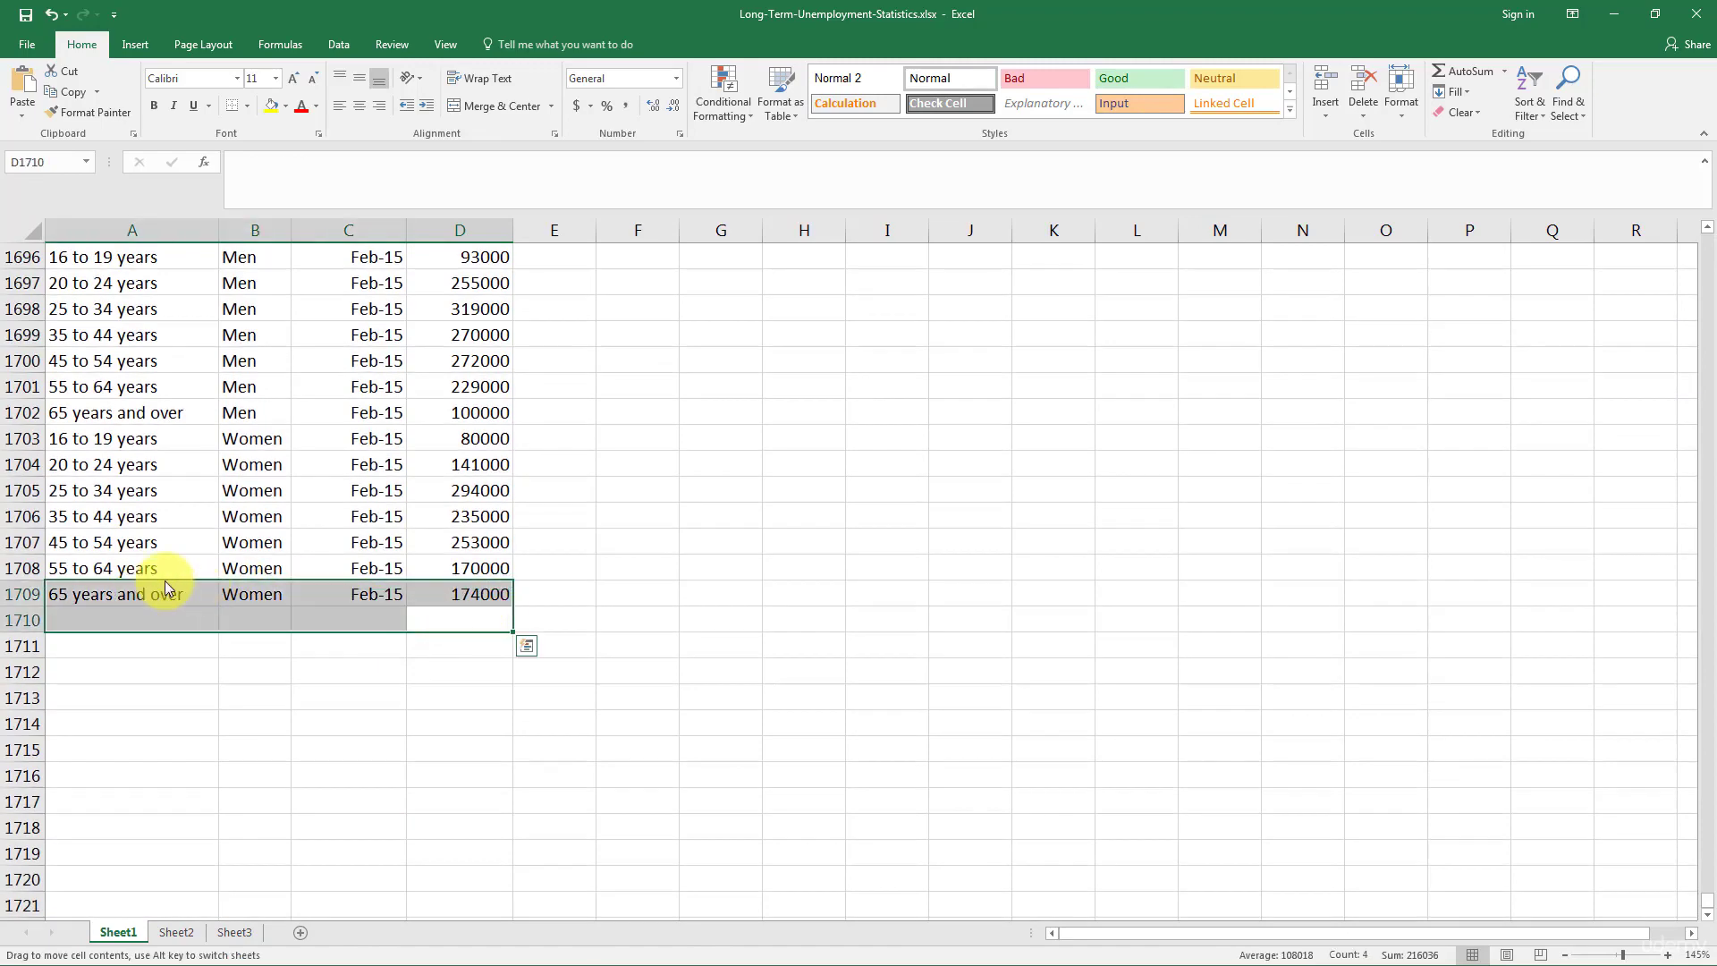
pyautogui.click(471, 473)
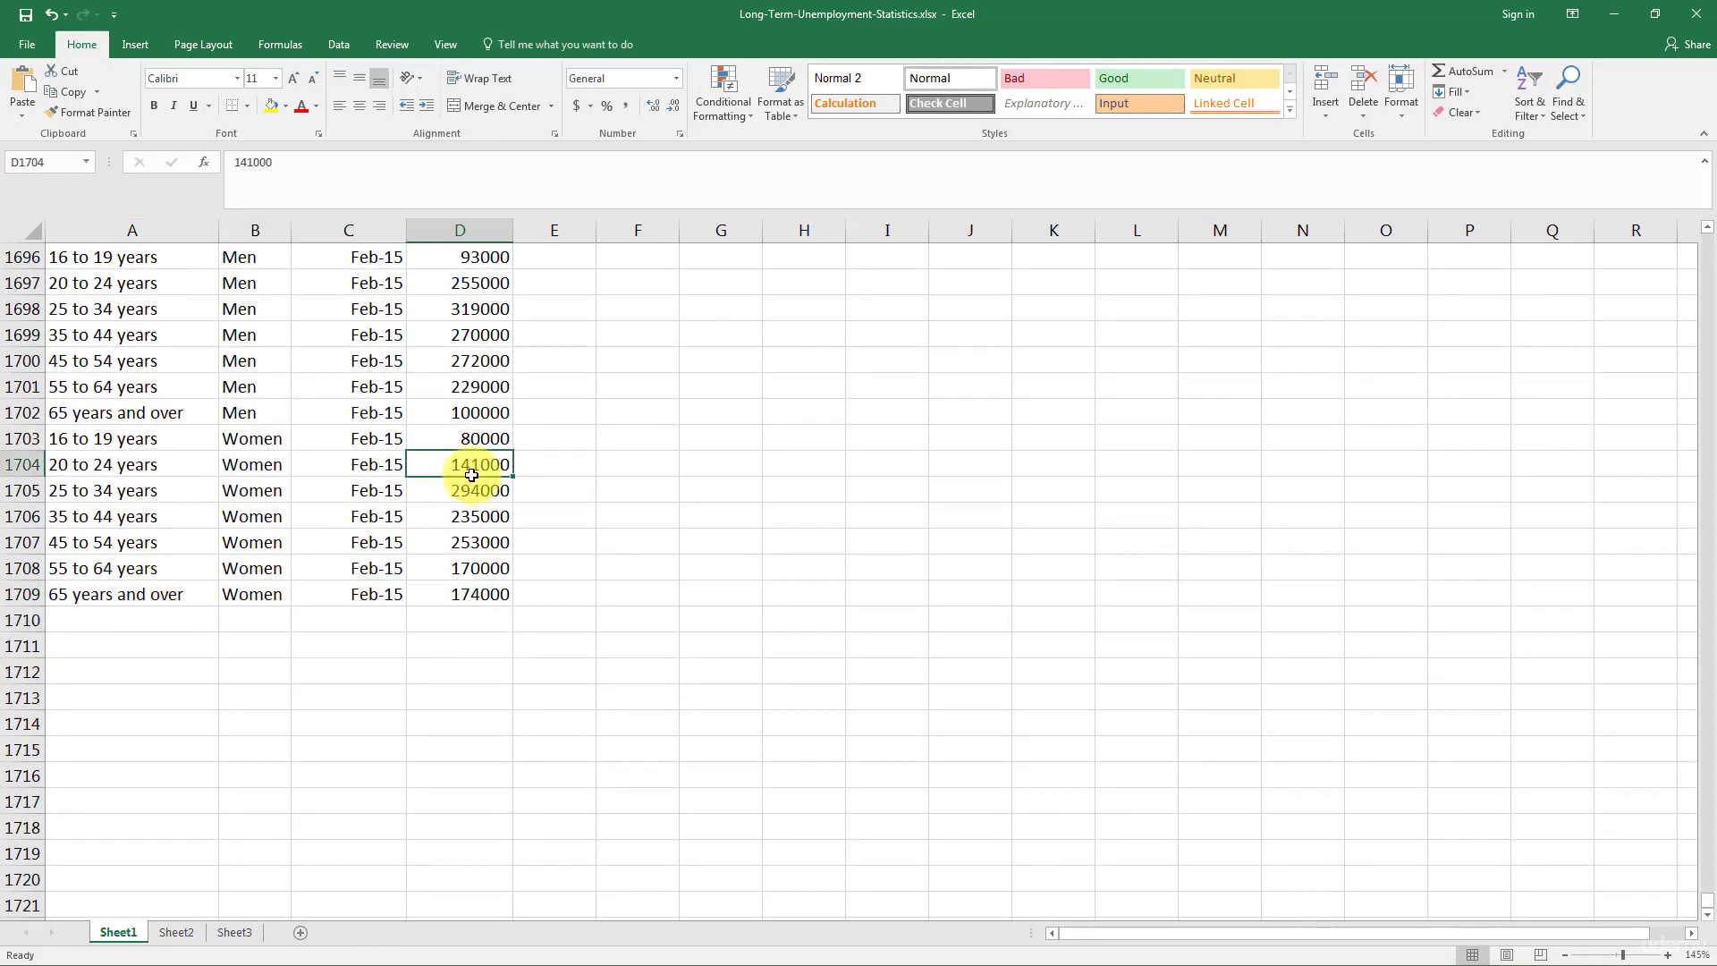
pyautogui.hotkey('ctrl', 'Up')
pyautogui.press('Left')
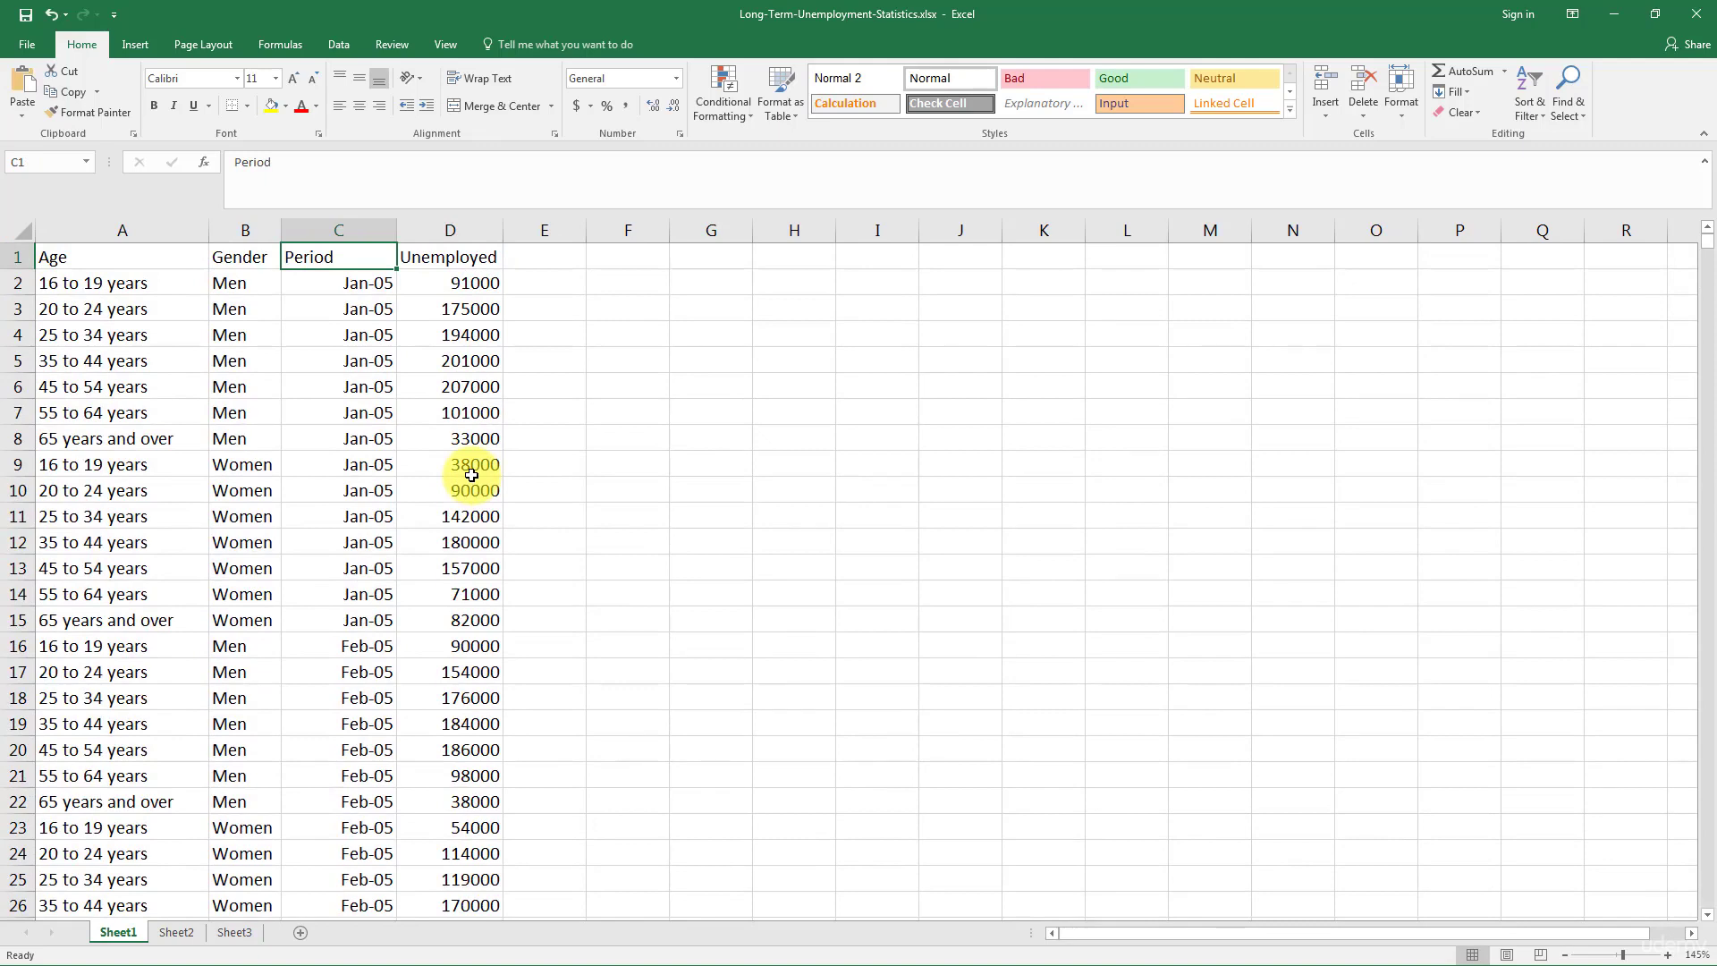
pyautogui.press('Left')
pyautogui.press('Left')
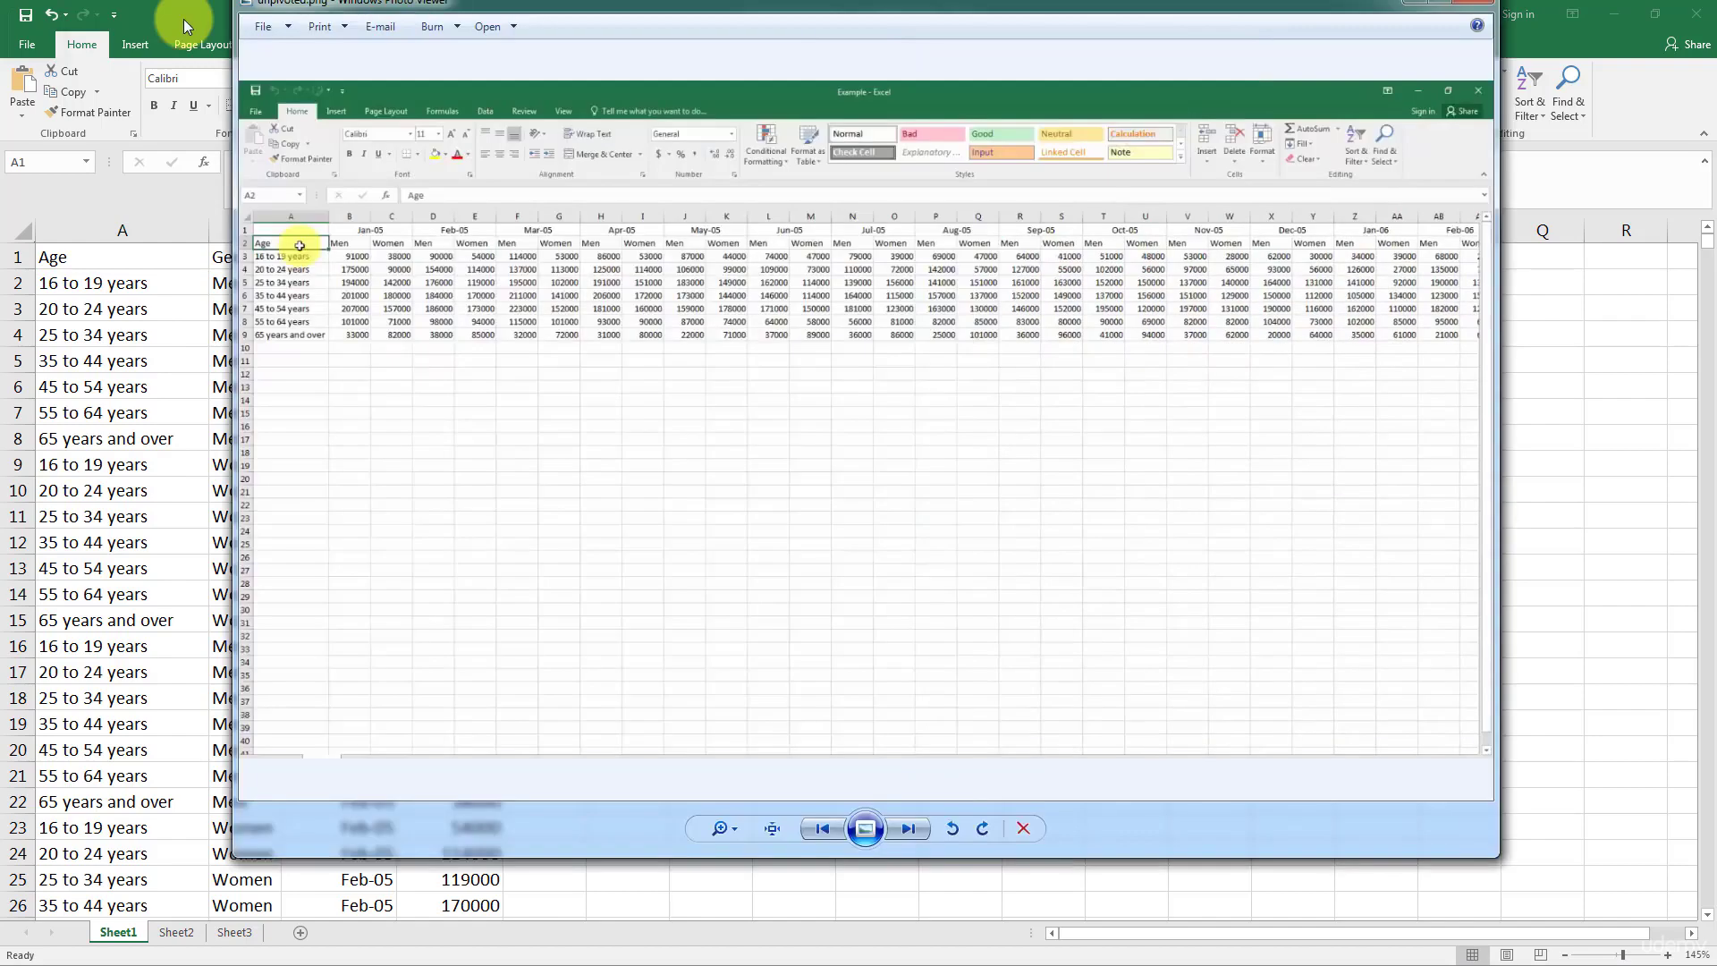
pyautogui.scroll(2, 498, 230)
pyautogui.scroll(-2, 463, 225)
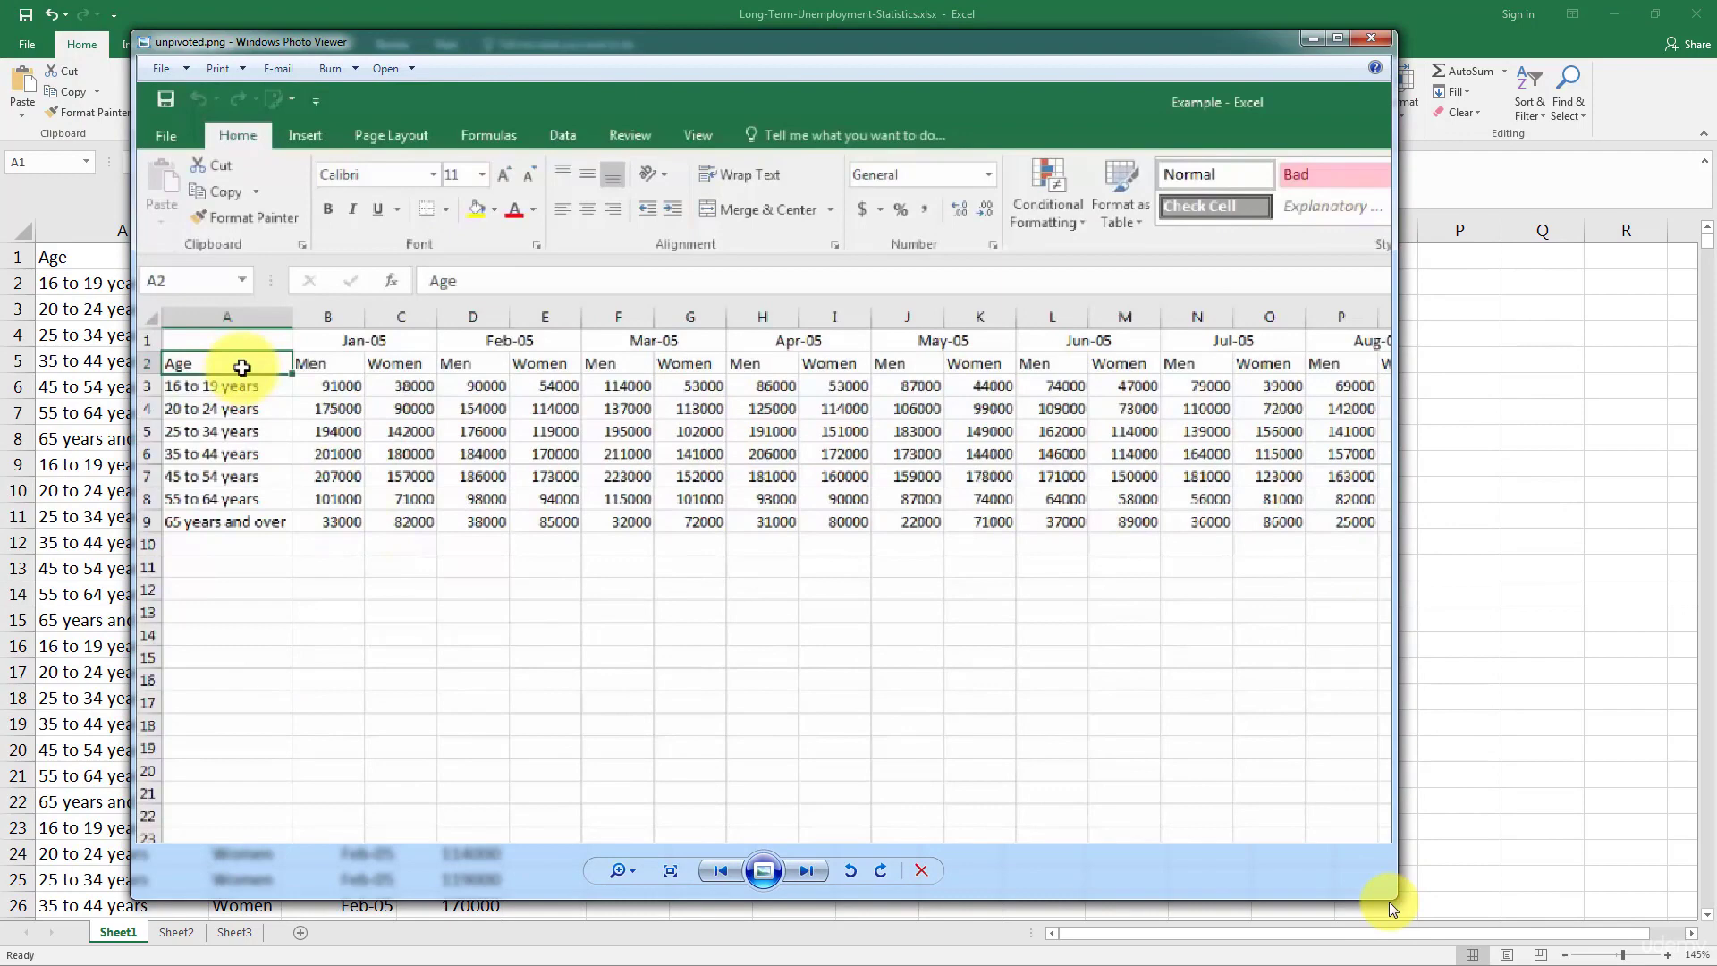
pyautogui.moveTo(1397, 897); pyautogui.dragTo(1598, 932)
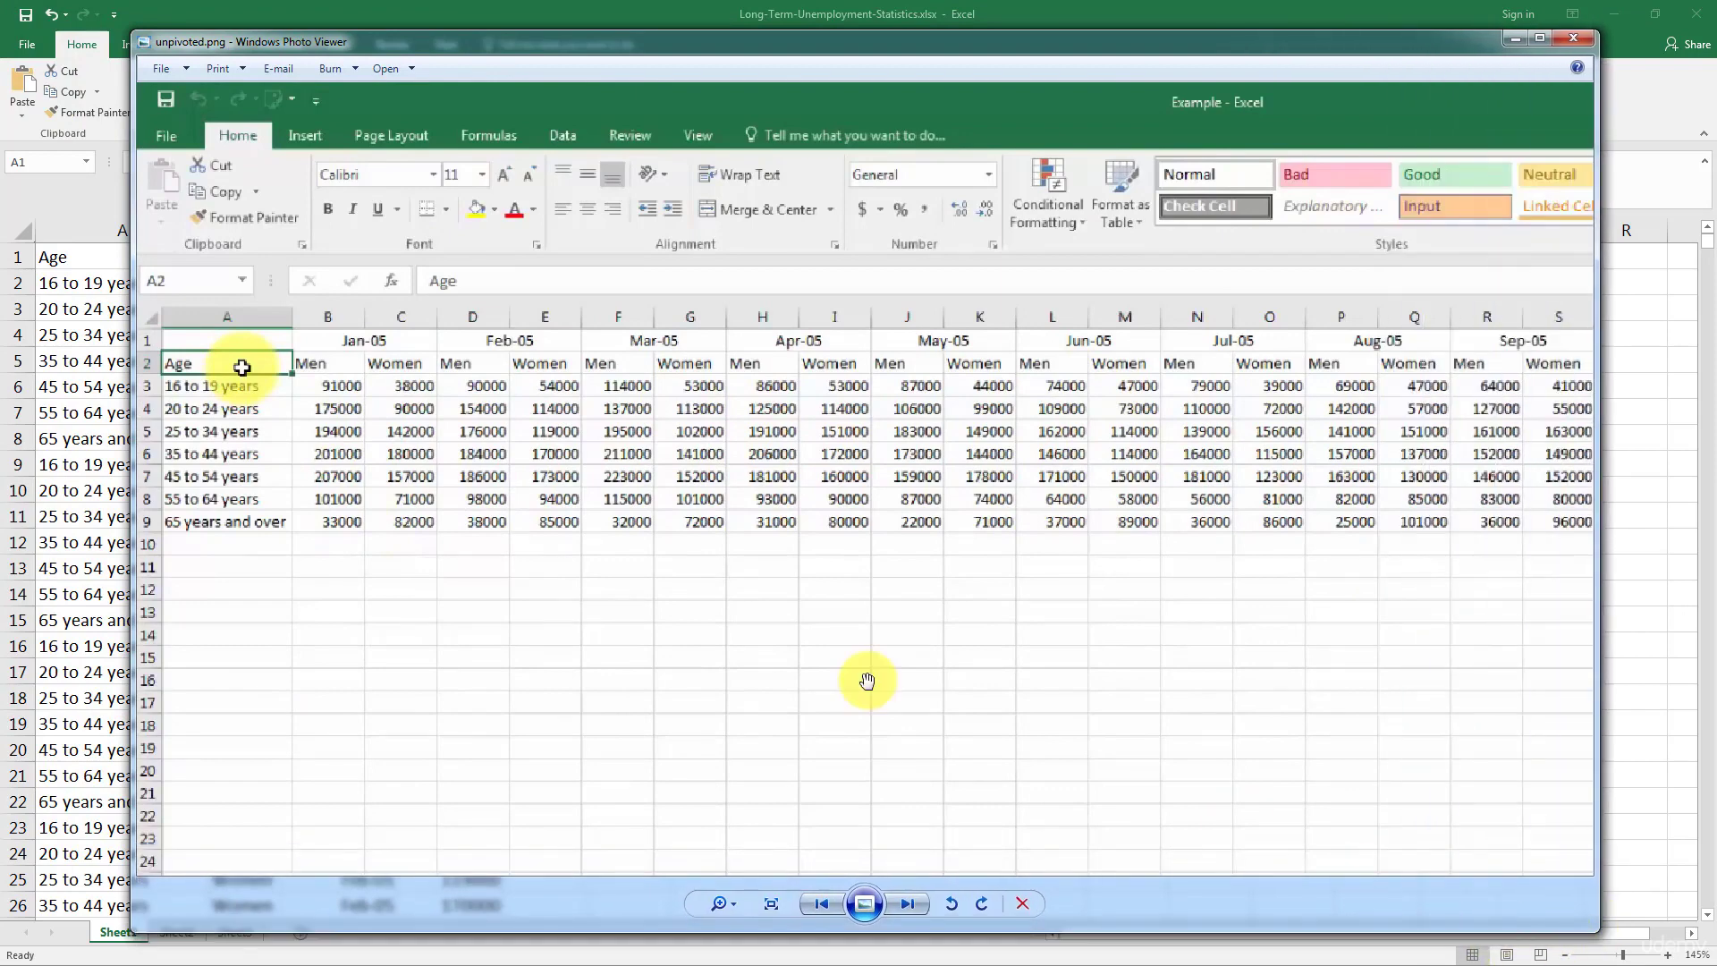
pyautogui.scroll(-1, 325, 536)
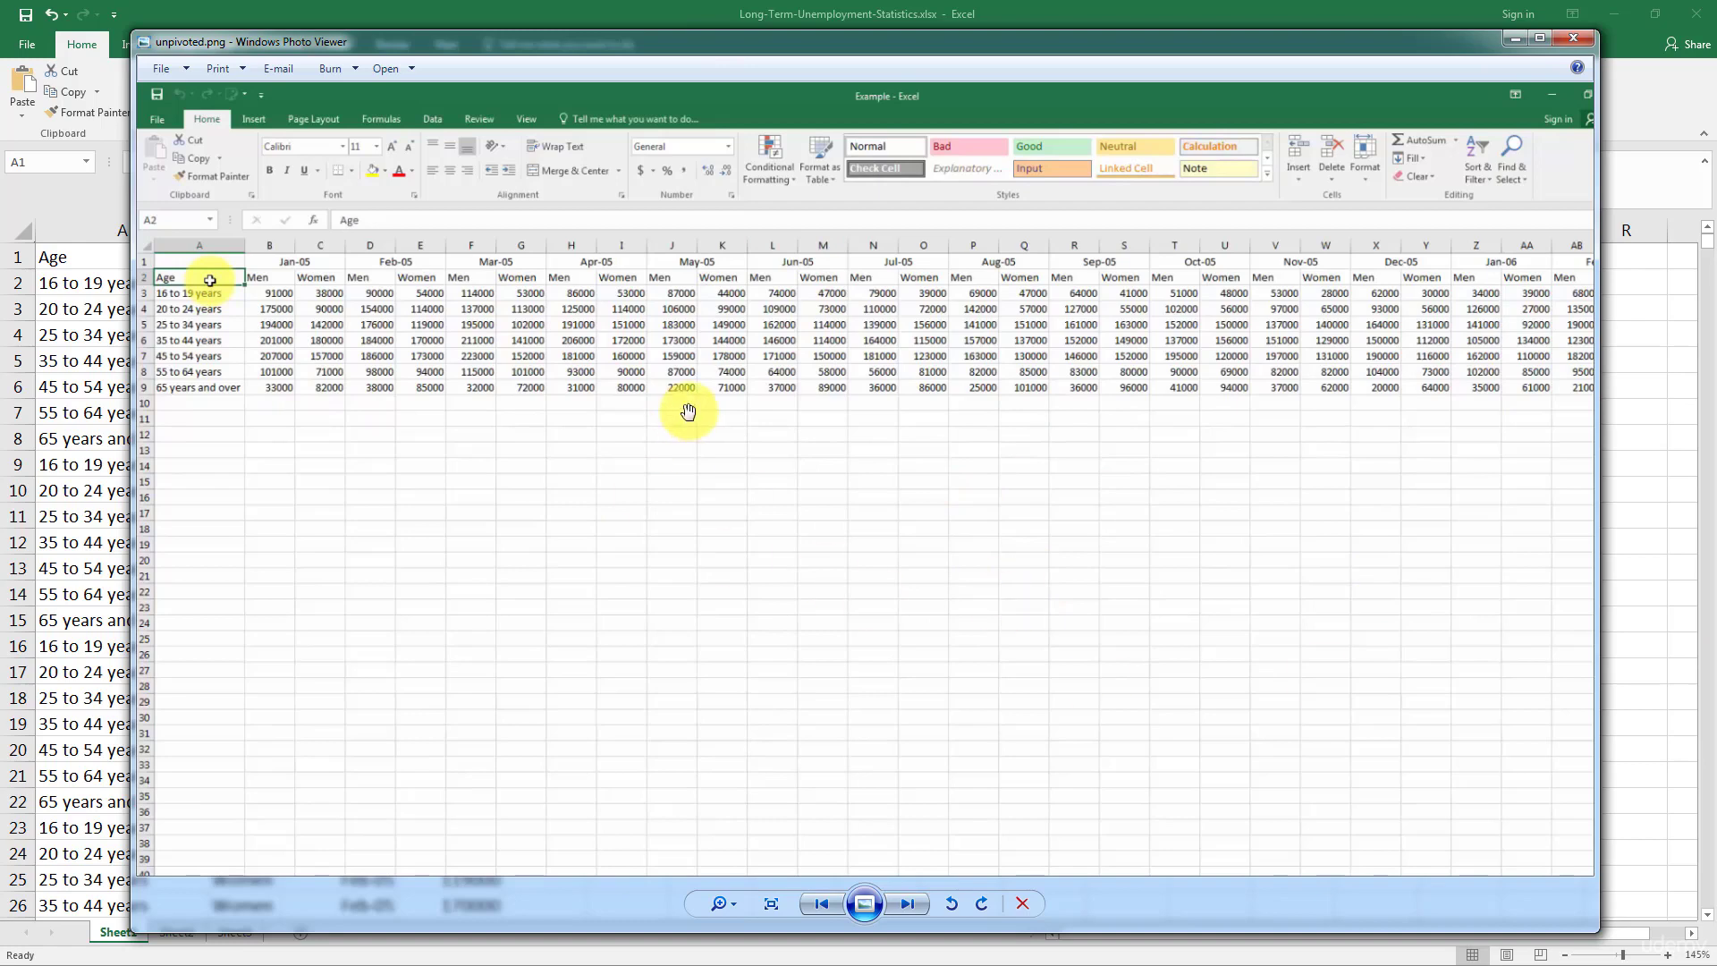
pyautogui.hotkey('alt', 'F4')
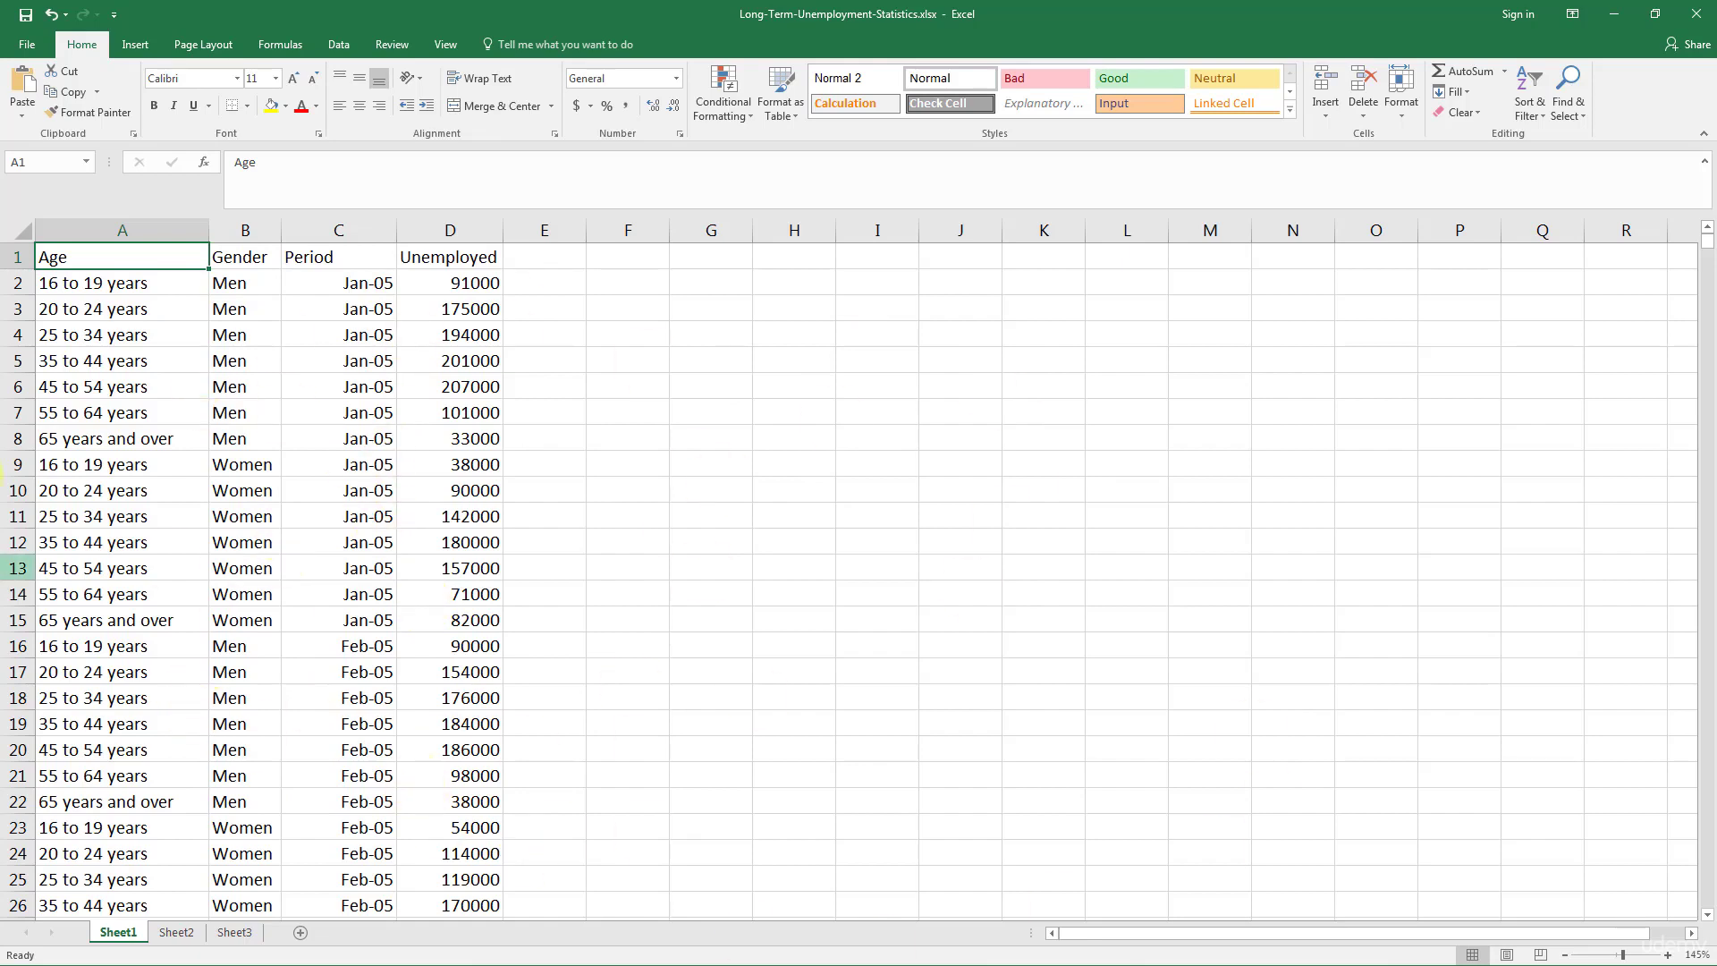
# - Select the Age, Gender, Period and Unemployed values in turn, then move the Excel window aside
pyautogui.moveTo(83, 248); pyautogui.dragTo(27, 801)
pyautogui.moveTo(238, 257); pyautogui.dragTo(220, 894)
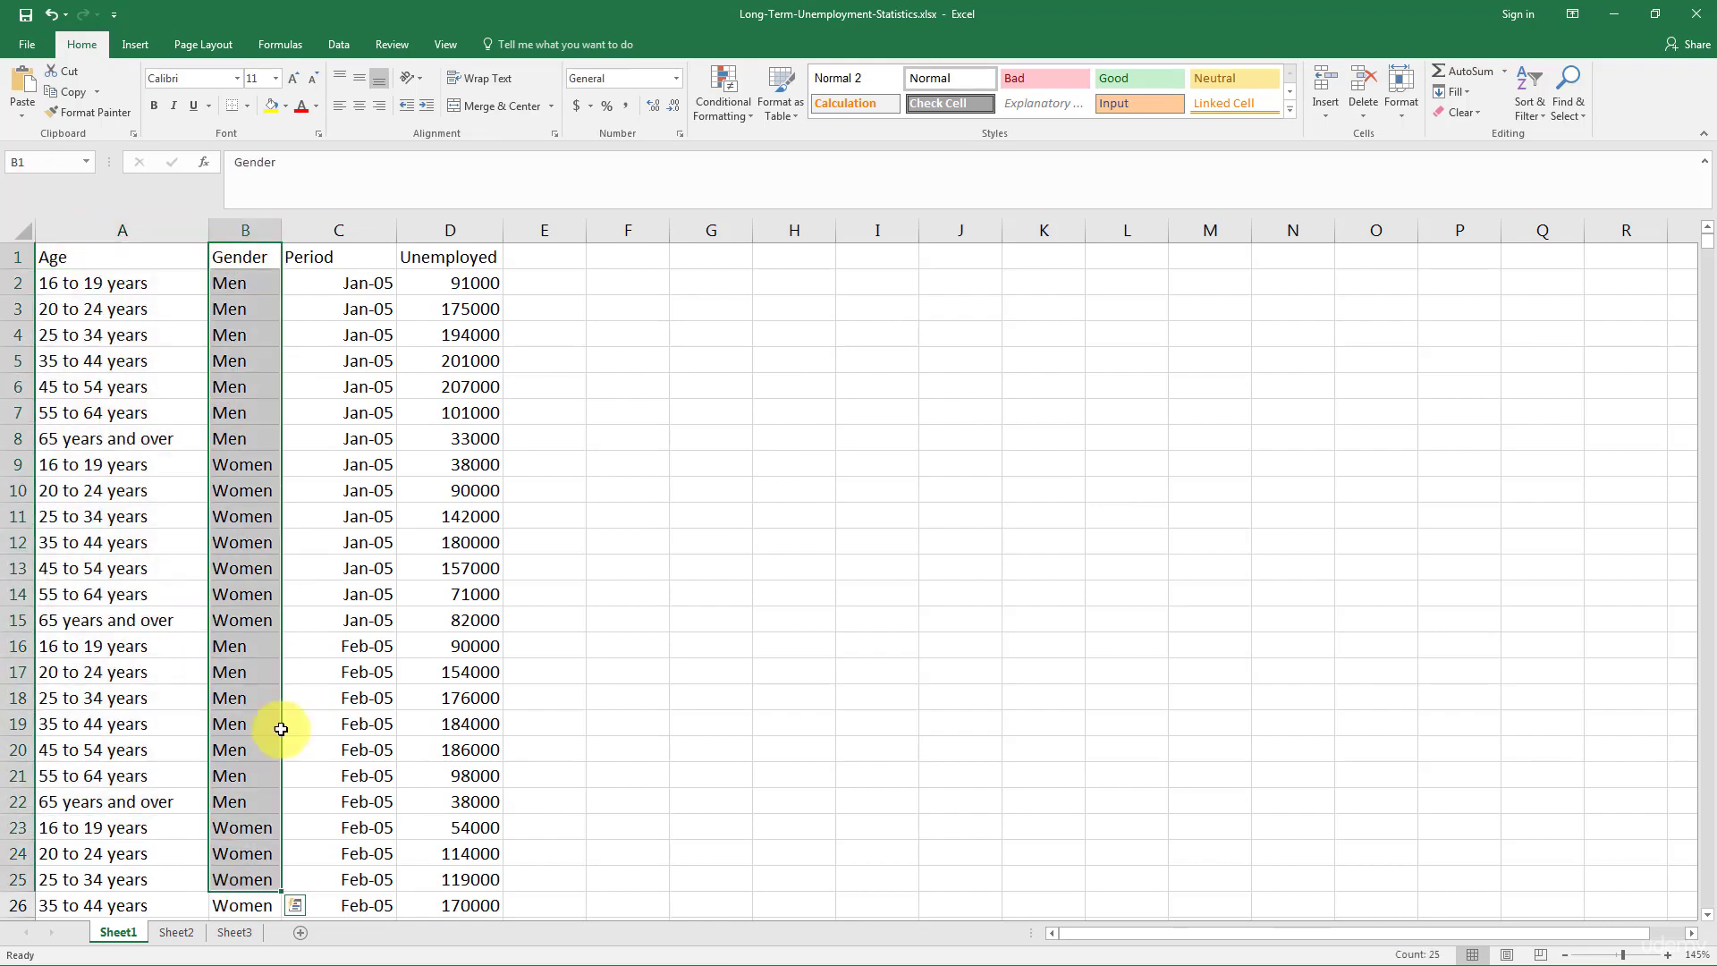
pyautogui.moveTo(333, 258); pyautogui.dragTo(322, 693)
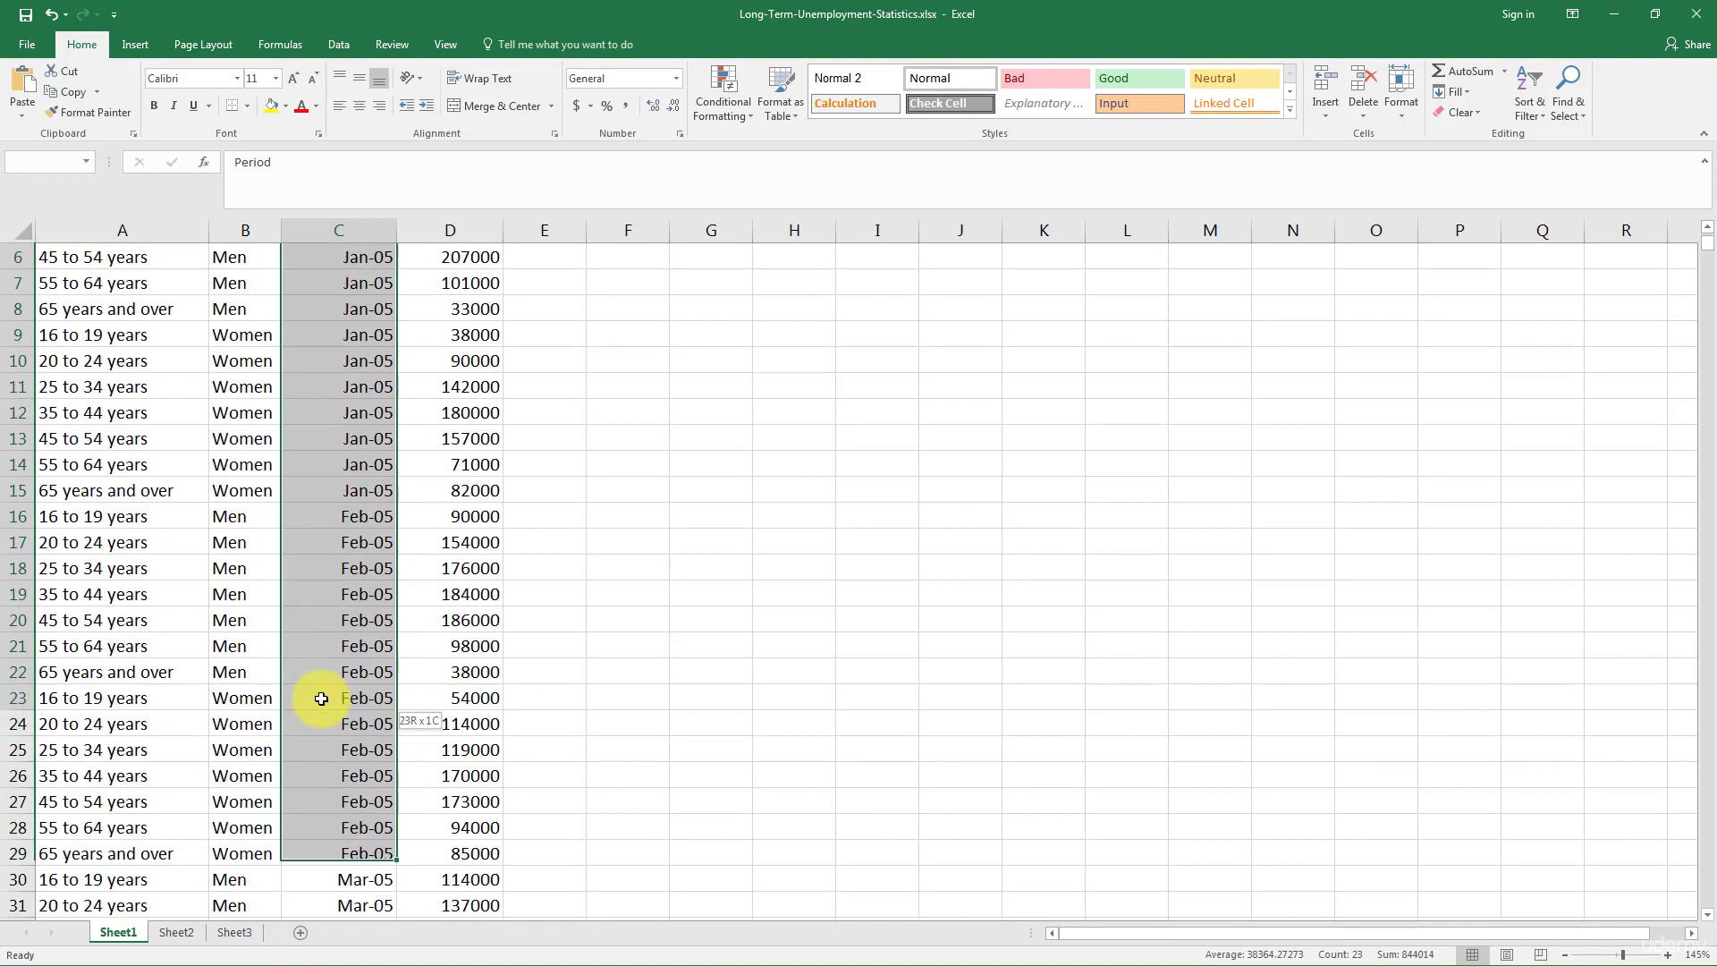
pyautogui.scroll(2, 322, 694)
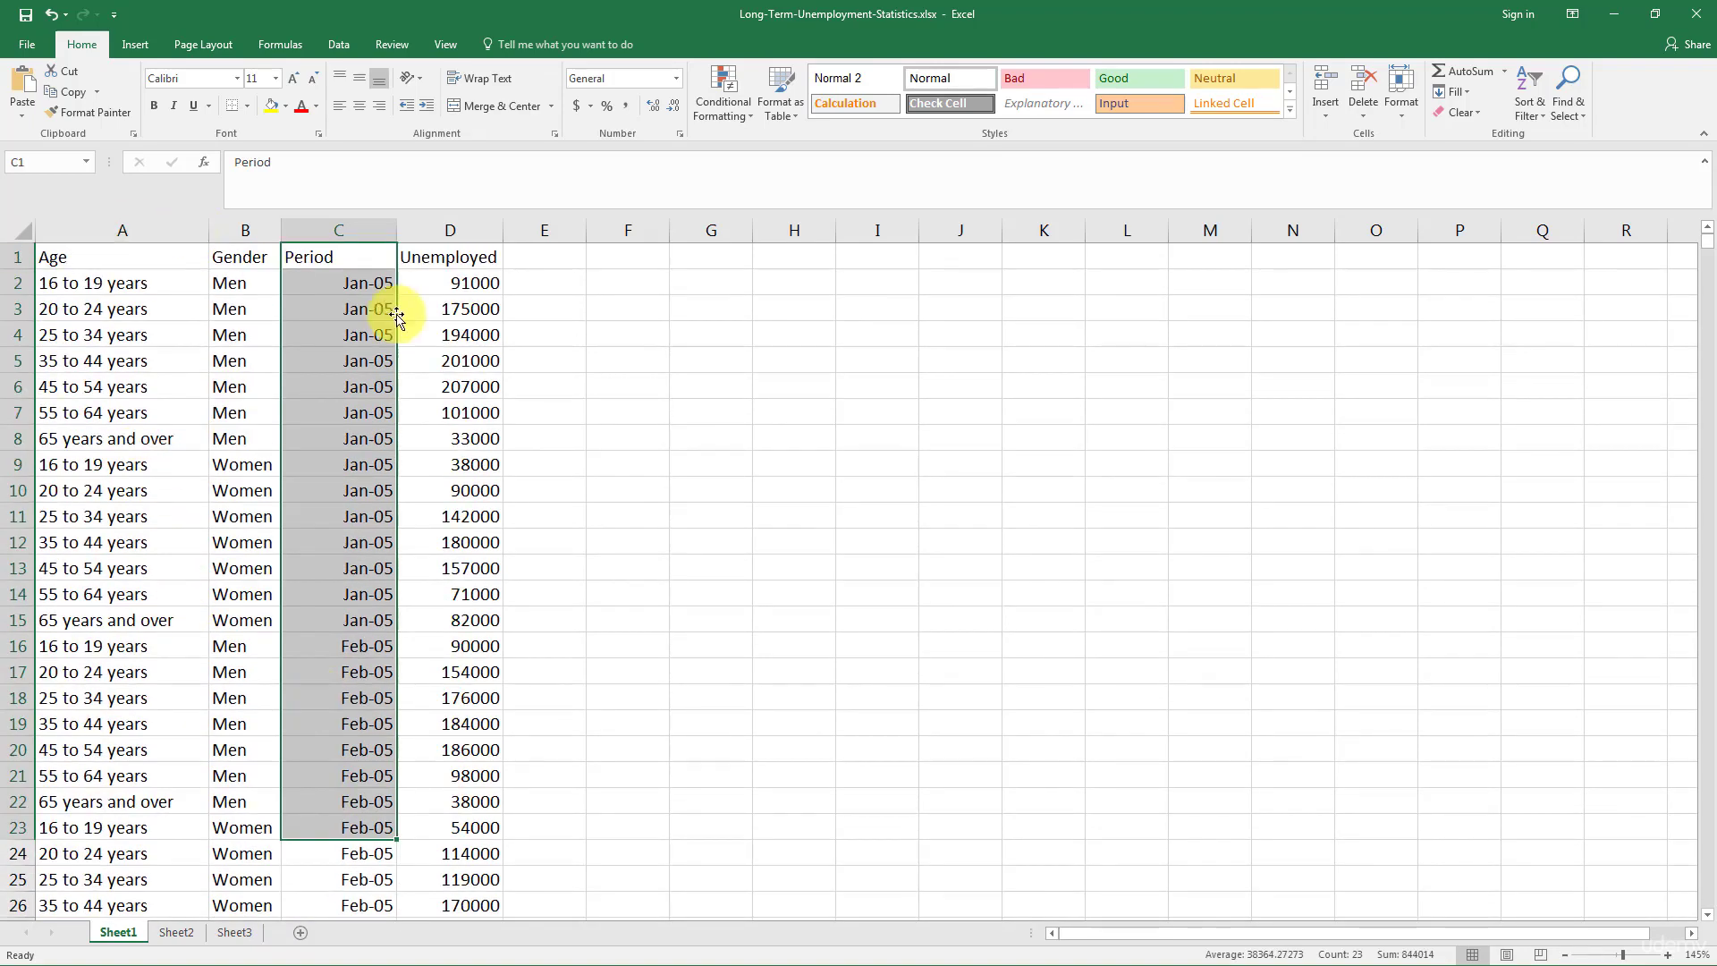
pyautogui.moveTo(461, 256); pyautogui.dragTo(456, 854)
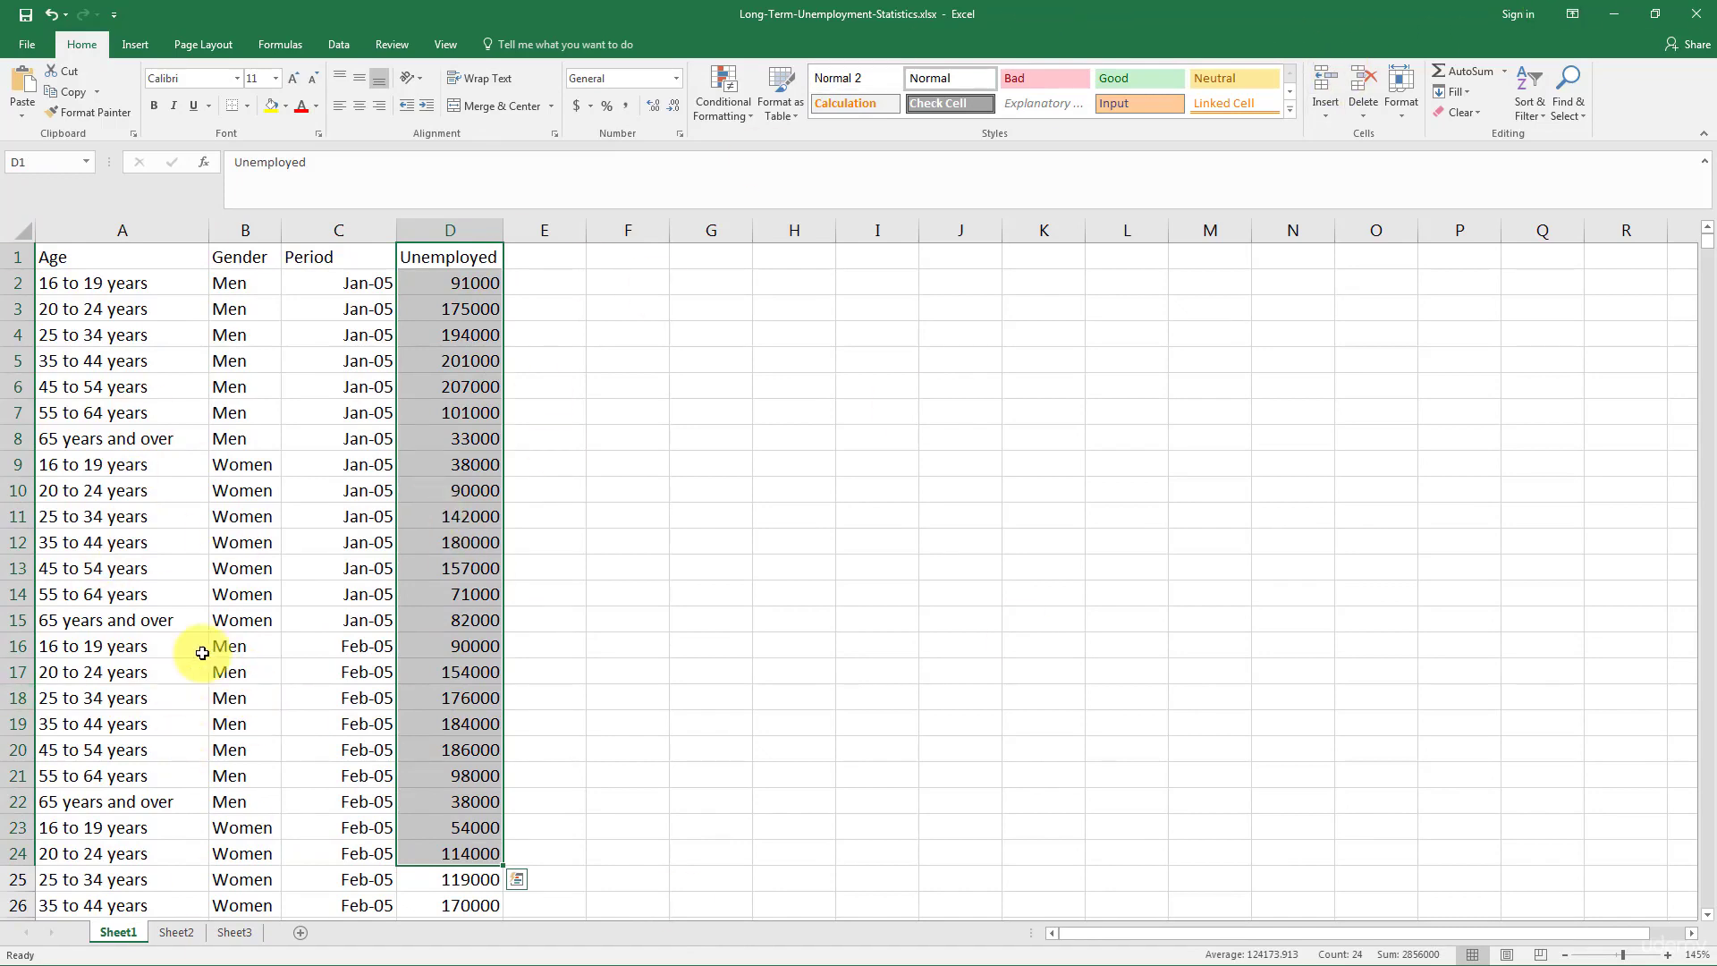
pyautogui.moveTo(767, 19); pyautogui.dragTo(835, 93)
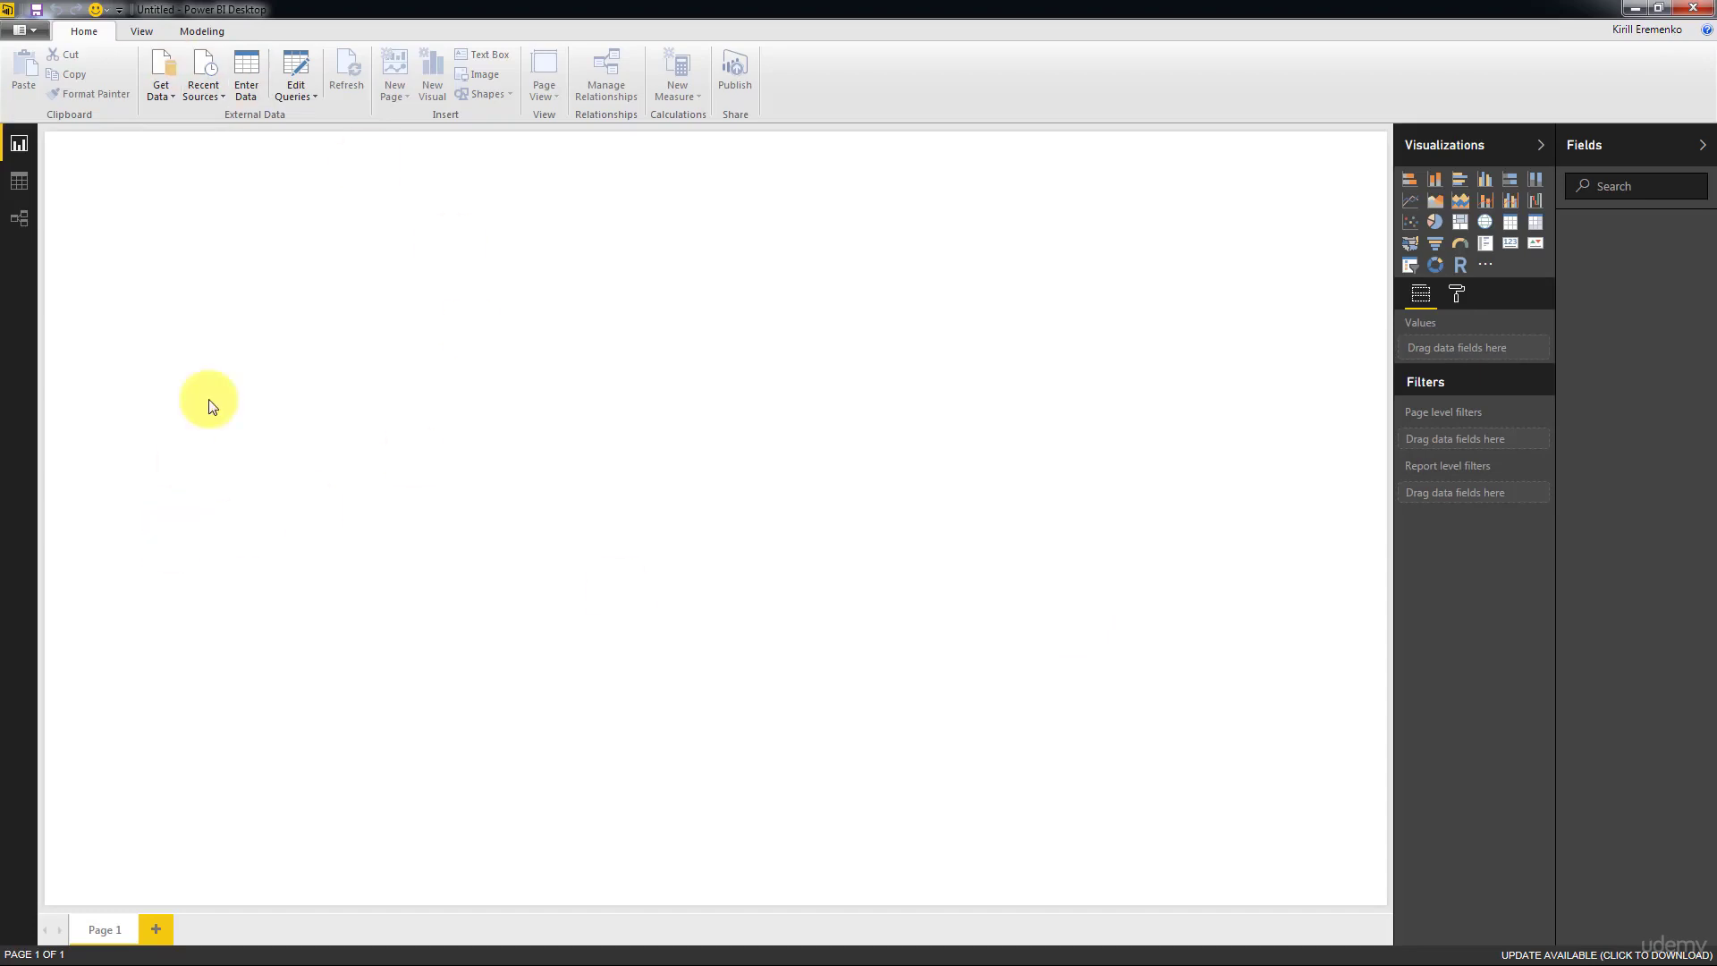
# - Get Data from an Excel workbook: PowerBI > Section 3 > Long-Term-Unemployment-Statistics.xlsx
pyautogui.click(159, 88)
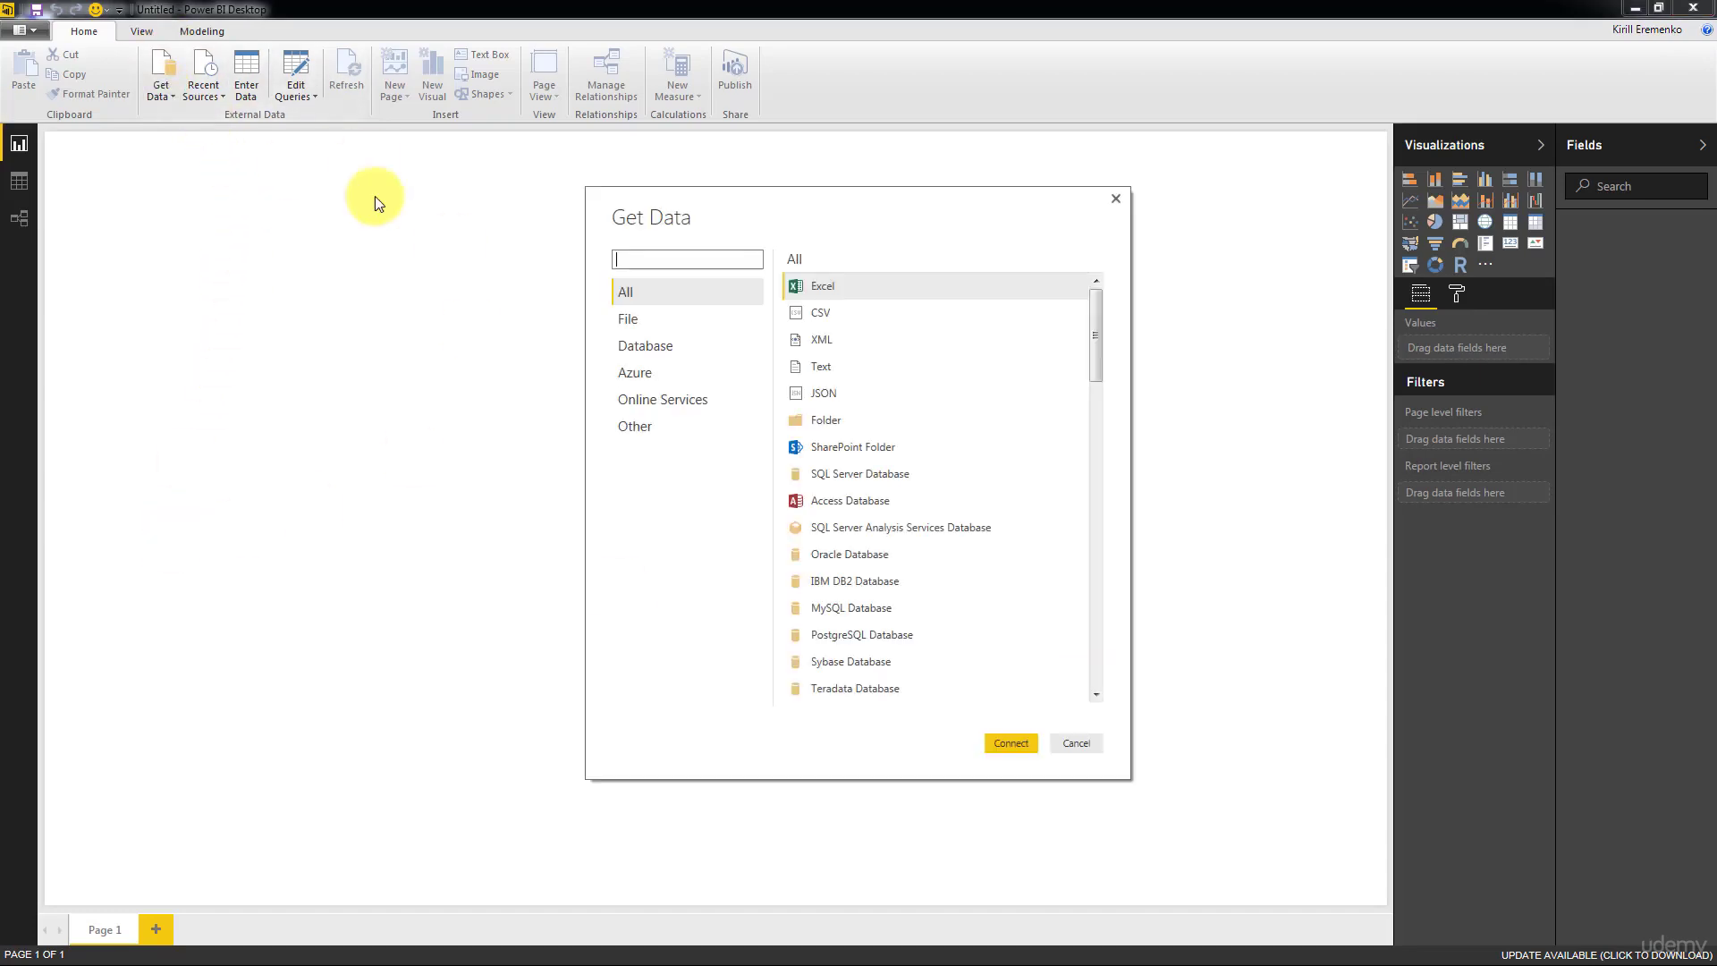
pyautogui.doubleClick(814, 285)
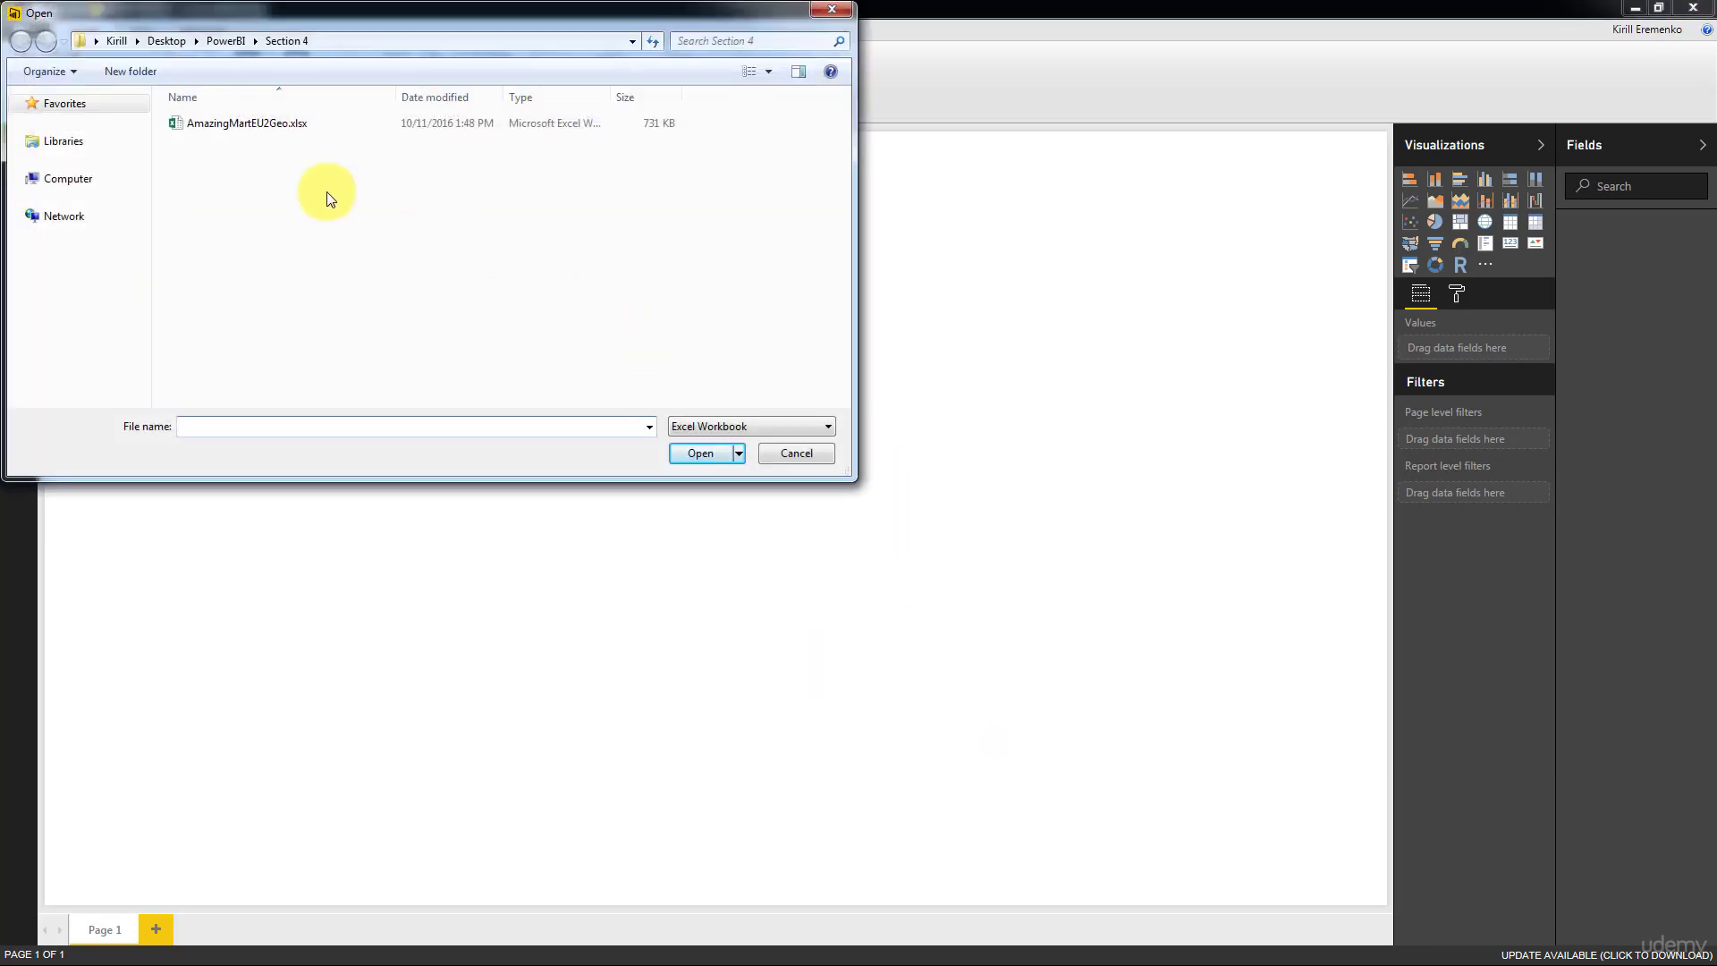
pyautogui.click(224, 40)
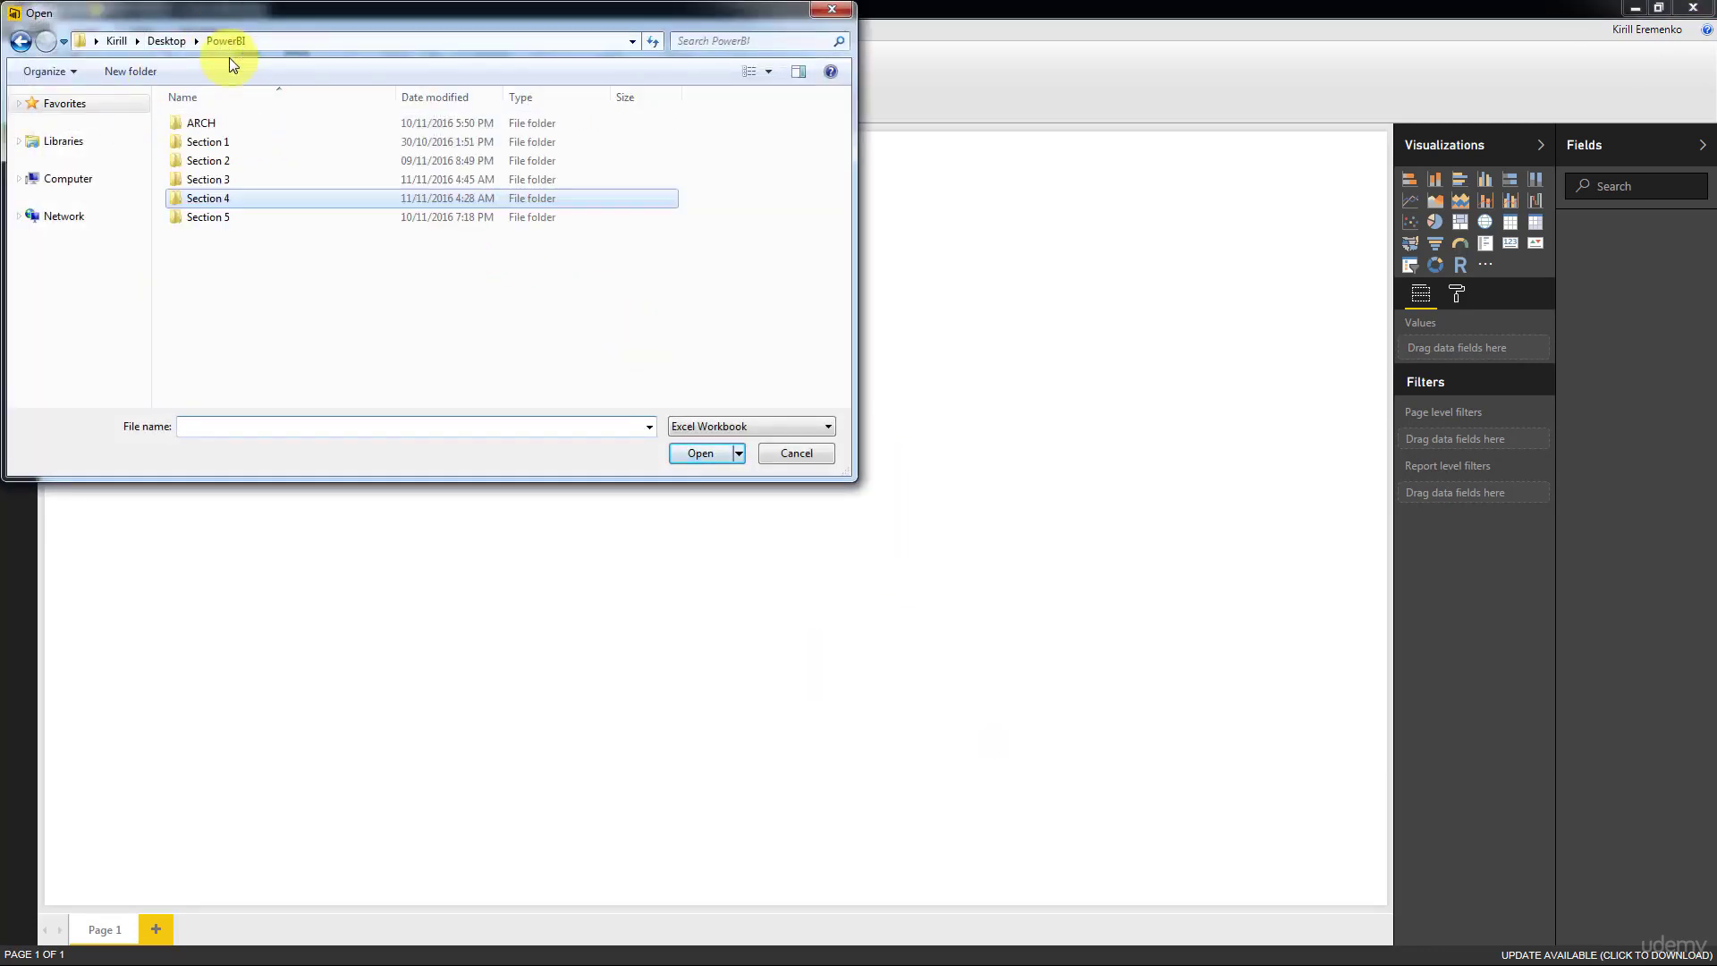
pyautogui.doubleClick(238, 175)
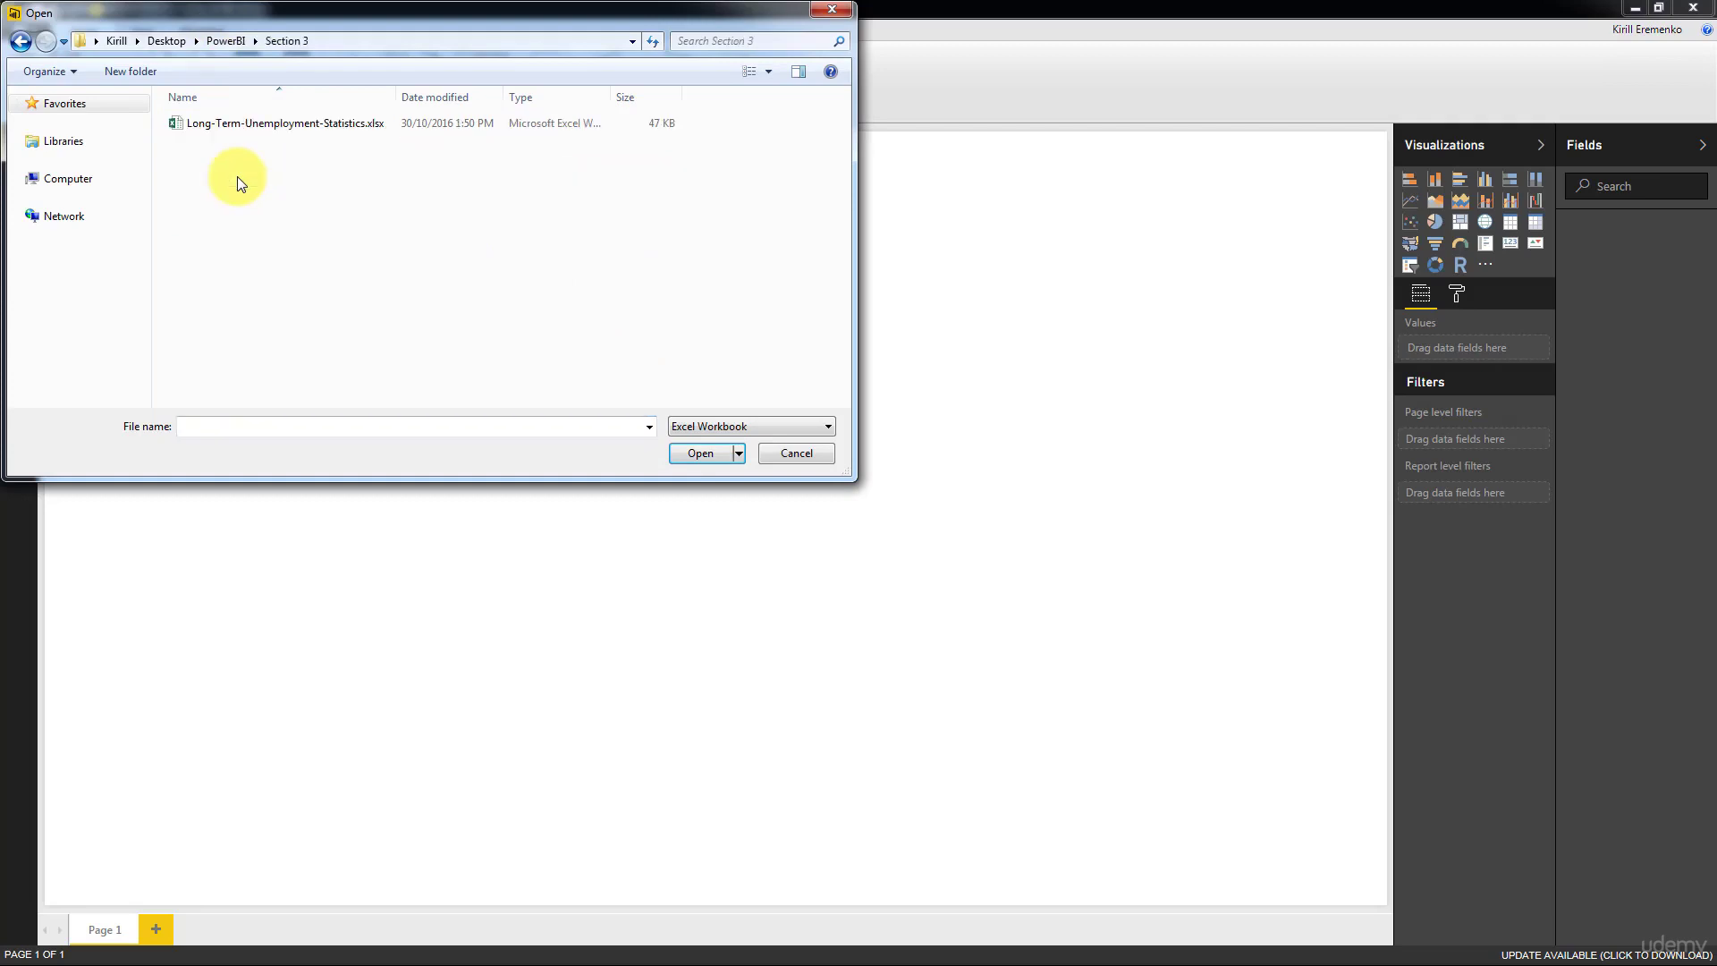
pyautogui.doubleClick(229, 127)
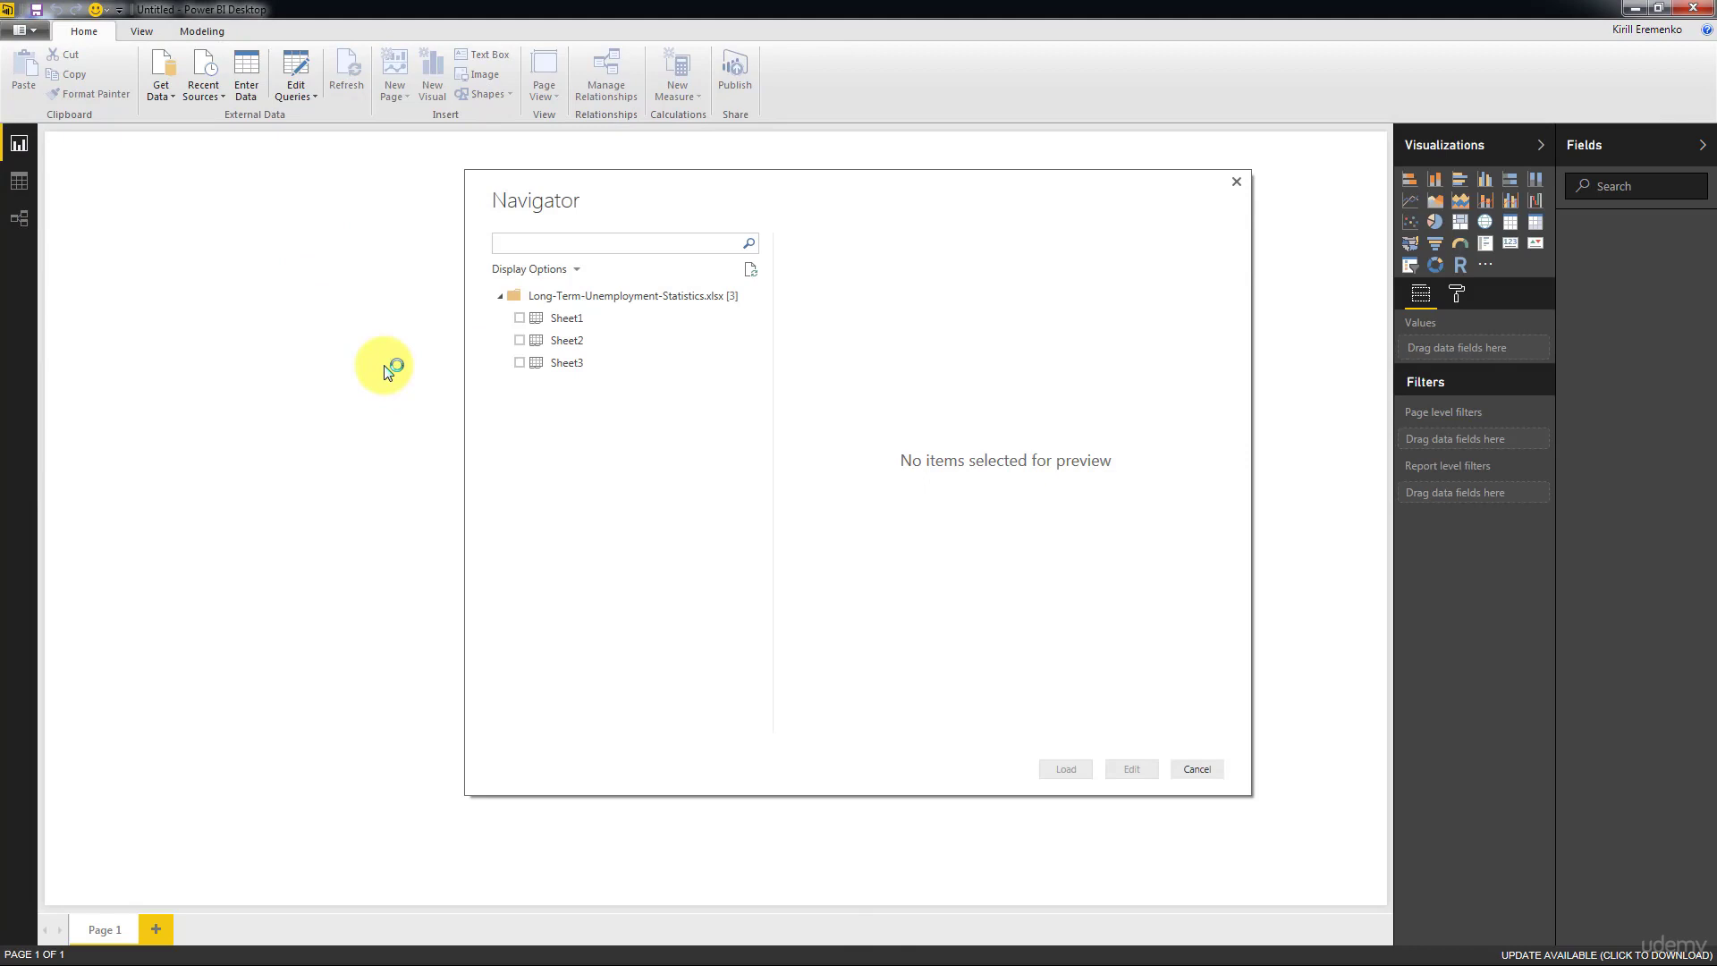
# - Preview Sheet2, Sheet3 and Sheet1 in the Navigator, then tick Sheet1 and load it
pyautogui.click(571, 341)
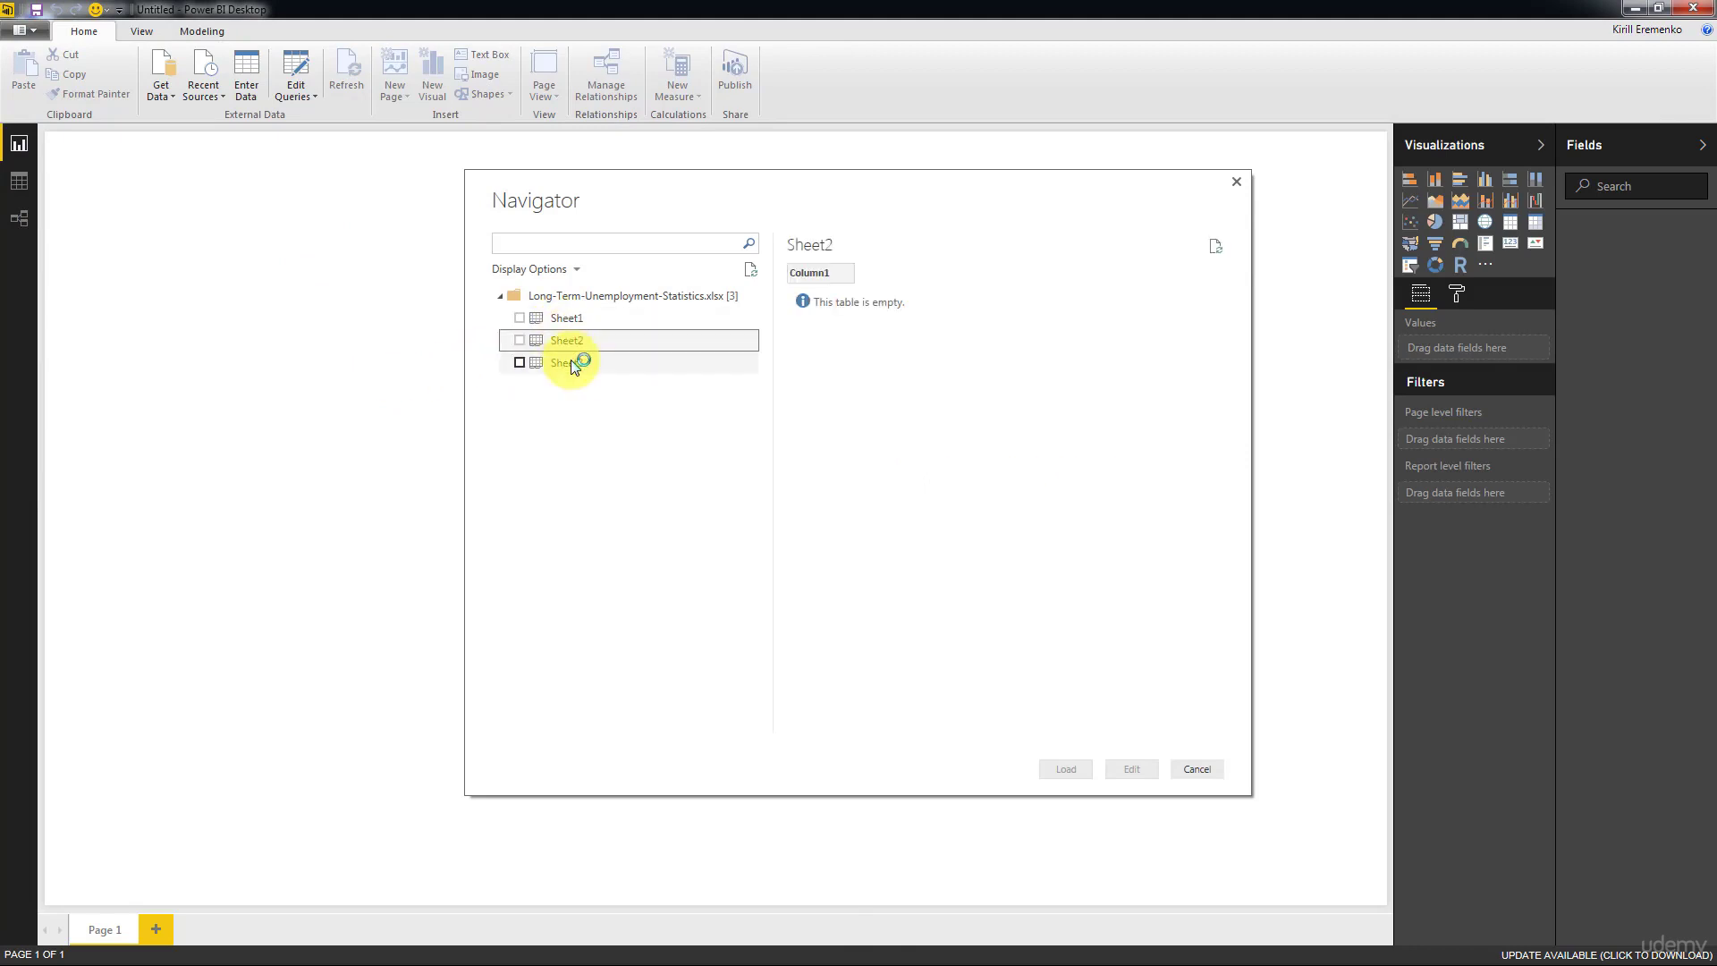
pyautogui.click(561, 347)
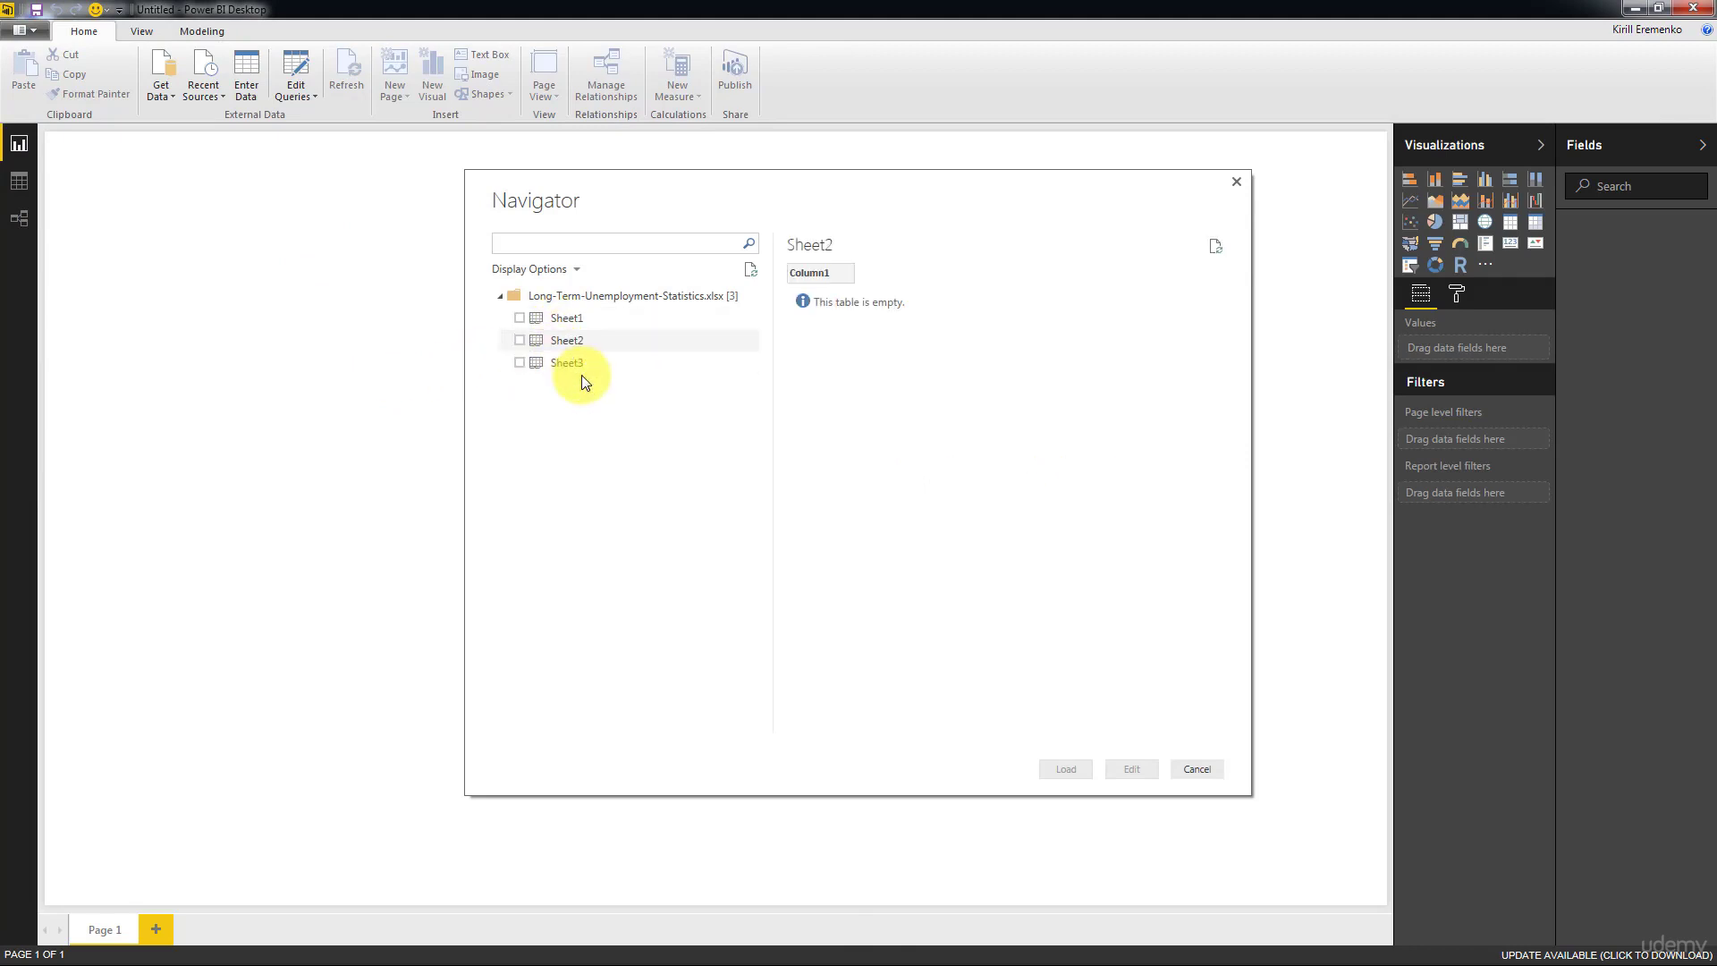
pyautogui.click(581, 372)
pyautogui.click(550, 316)
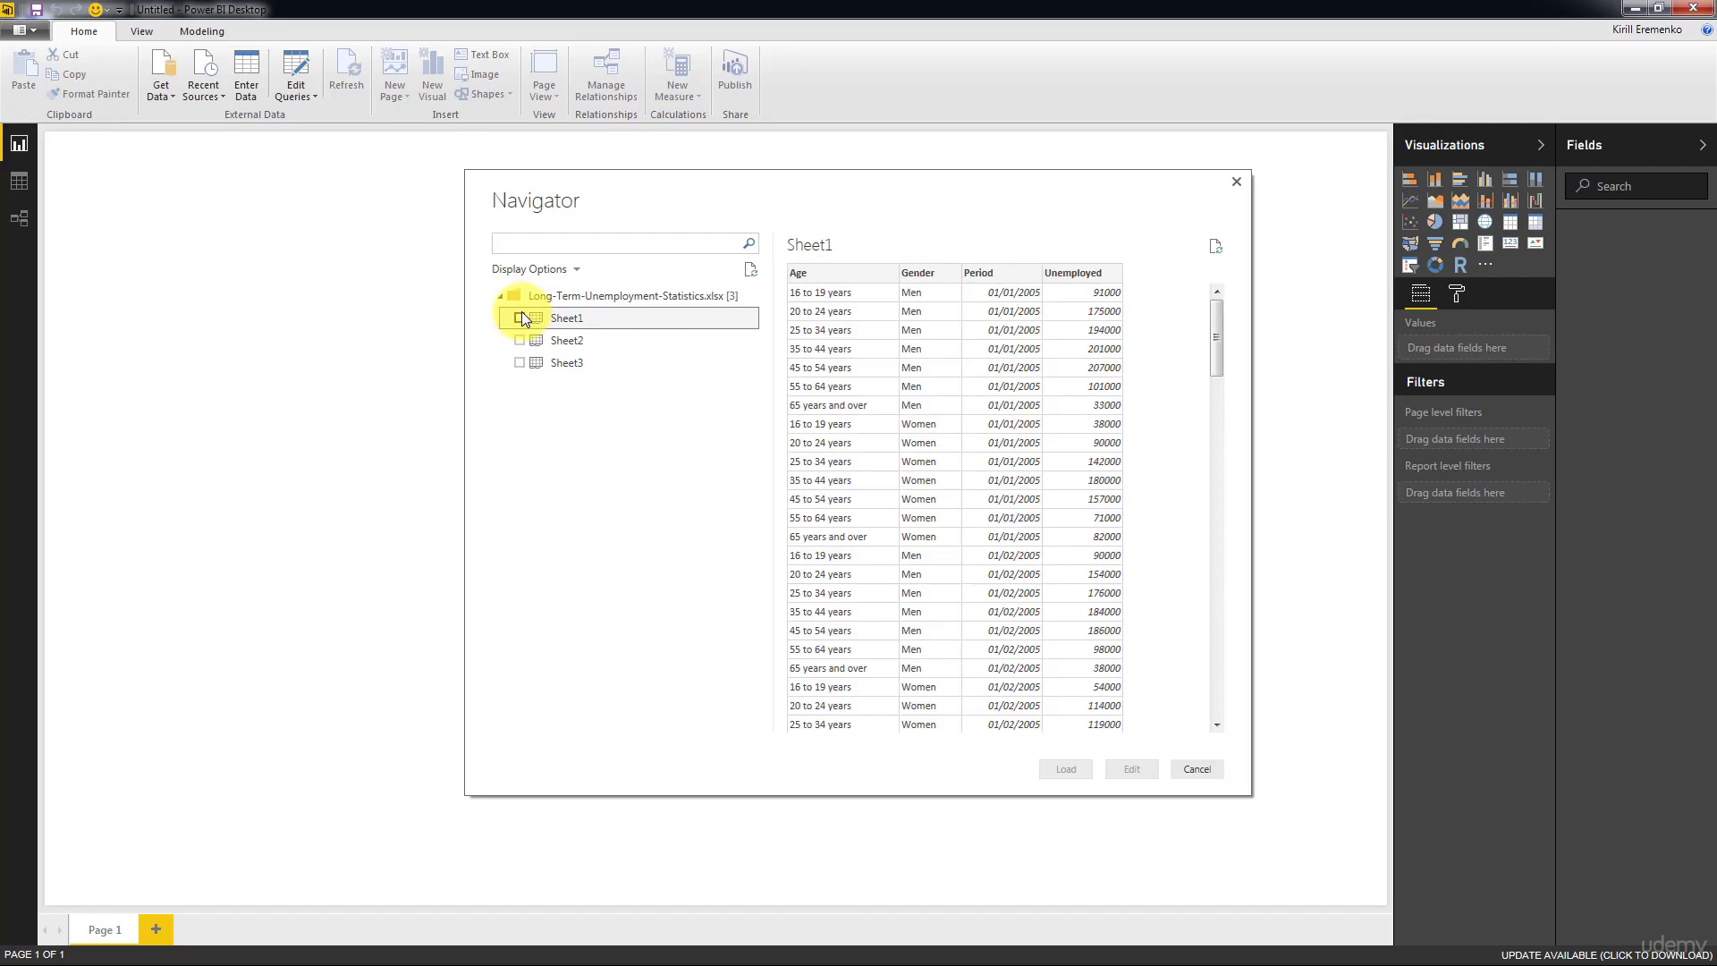
pyautogui.click(521, 318)
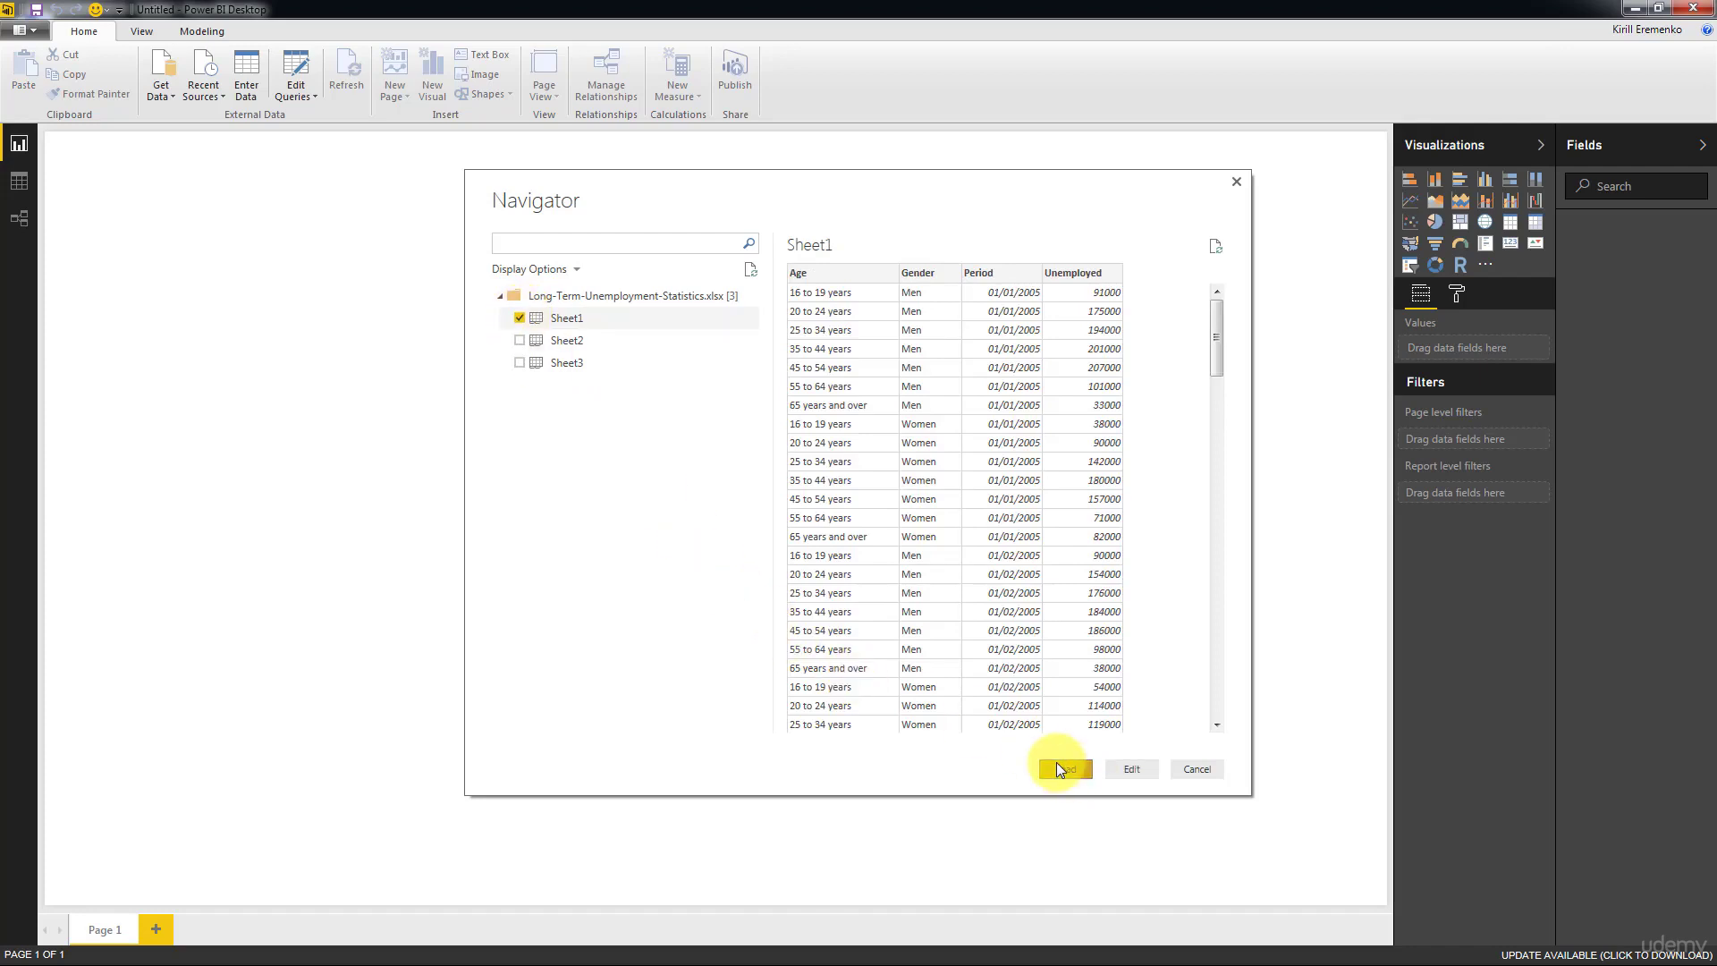
pyautogui.click(1064, 769)
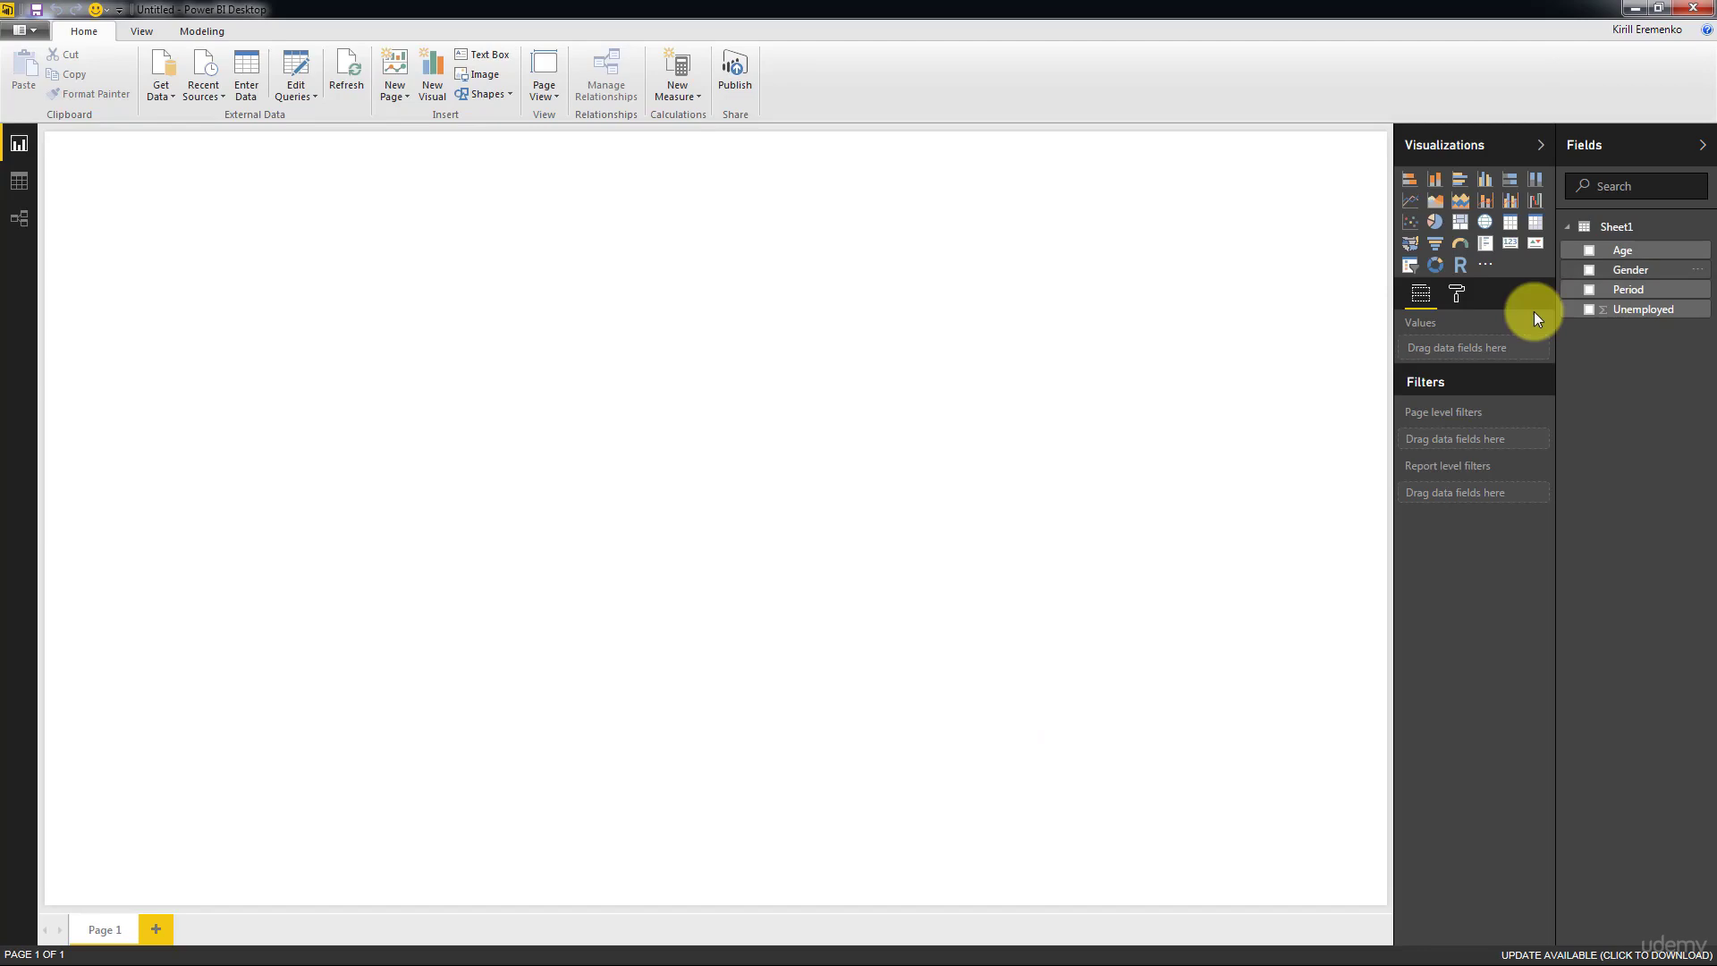
# - Check the 1,708-row Sheet1 table in Data view, then bring the Excel workbook back up
pyautogui.click(31, 195)
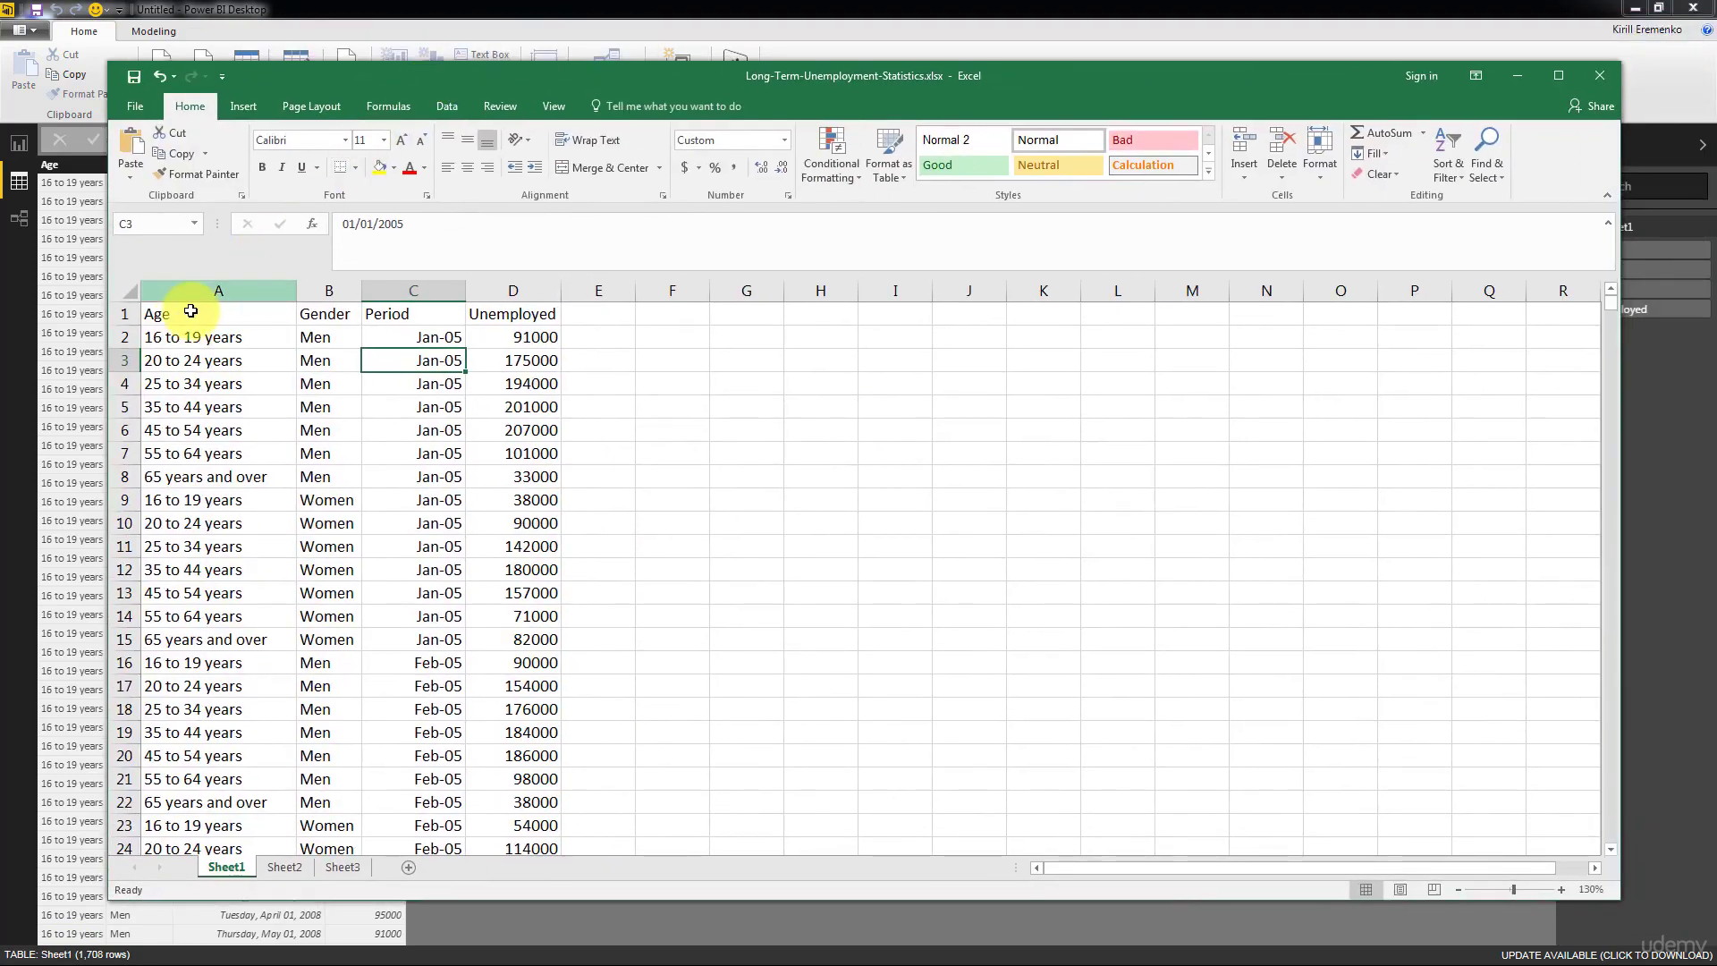
pyautogui.click(183, 318)
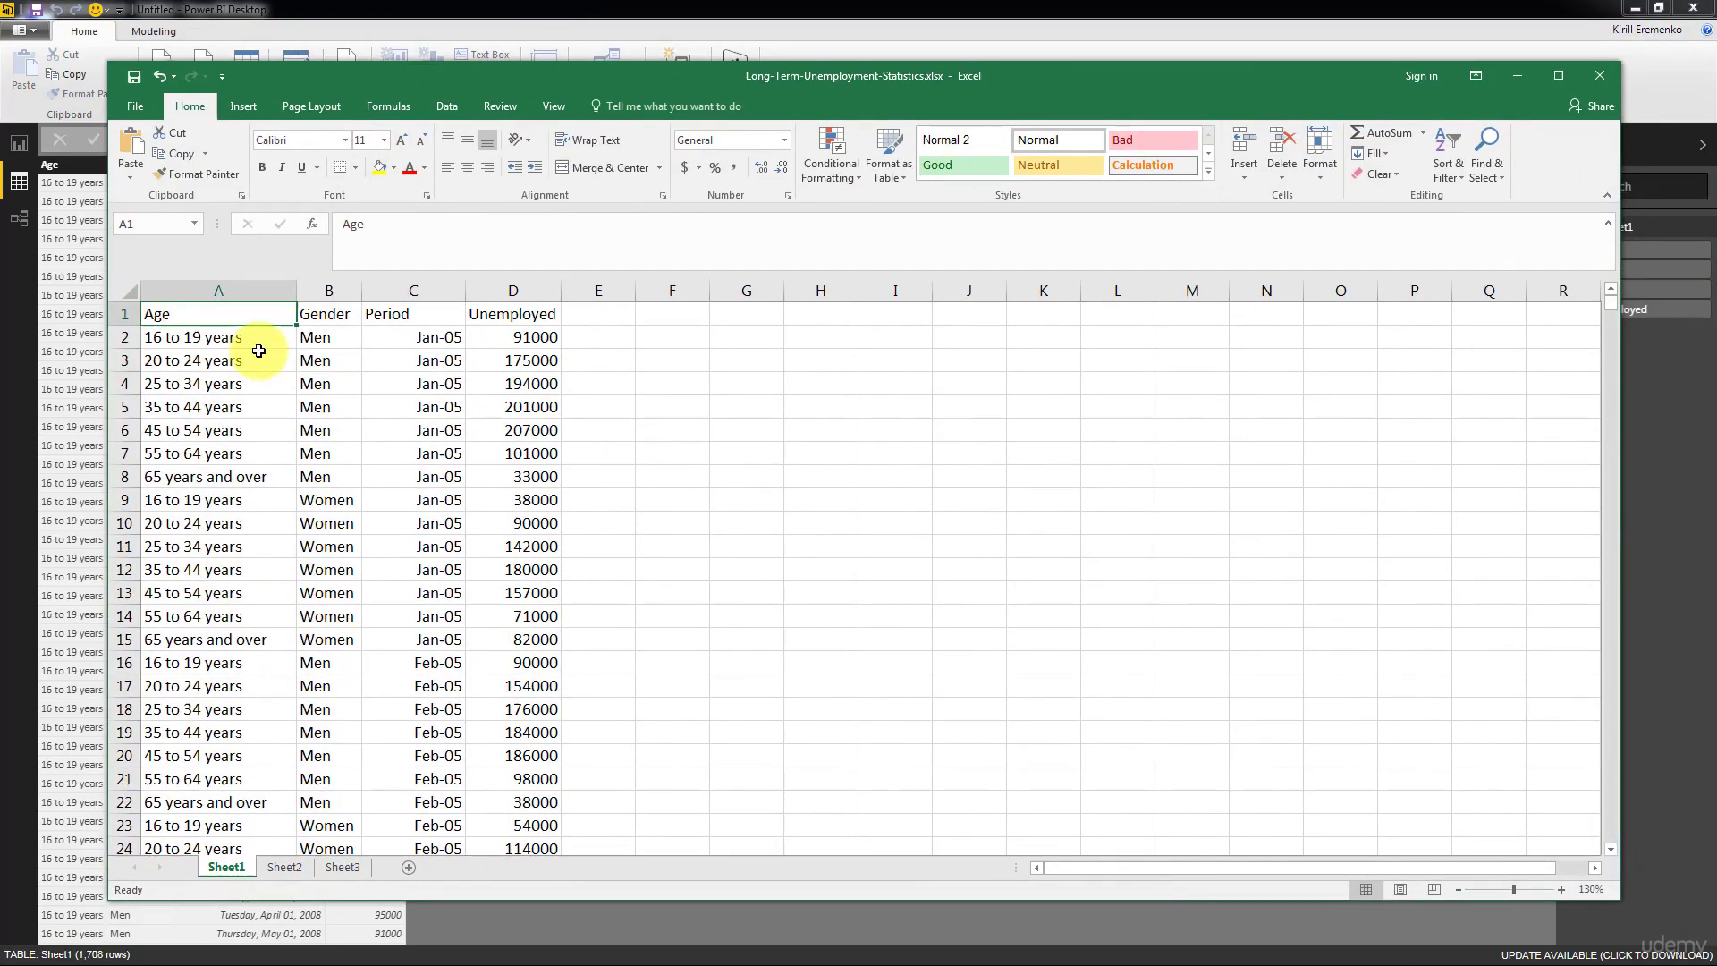
# - Jump to the last data row (1709) and back to A1 with Ctrl+Down/Up, then close Excel
pyautogui.hotkey('ctrl', 'Down')
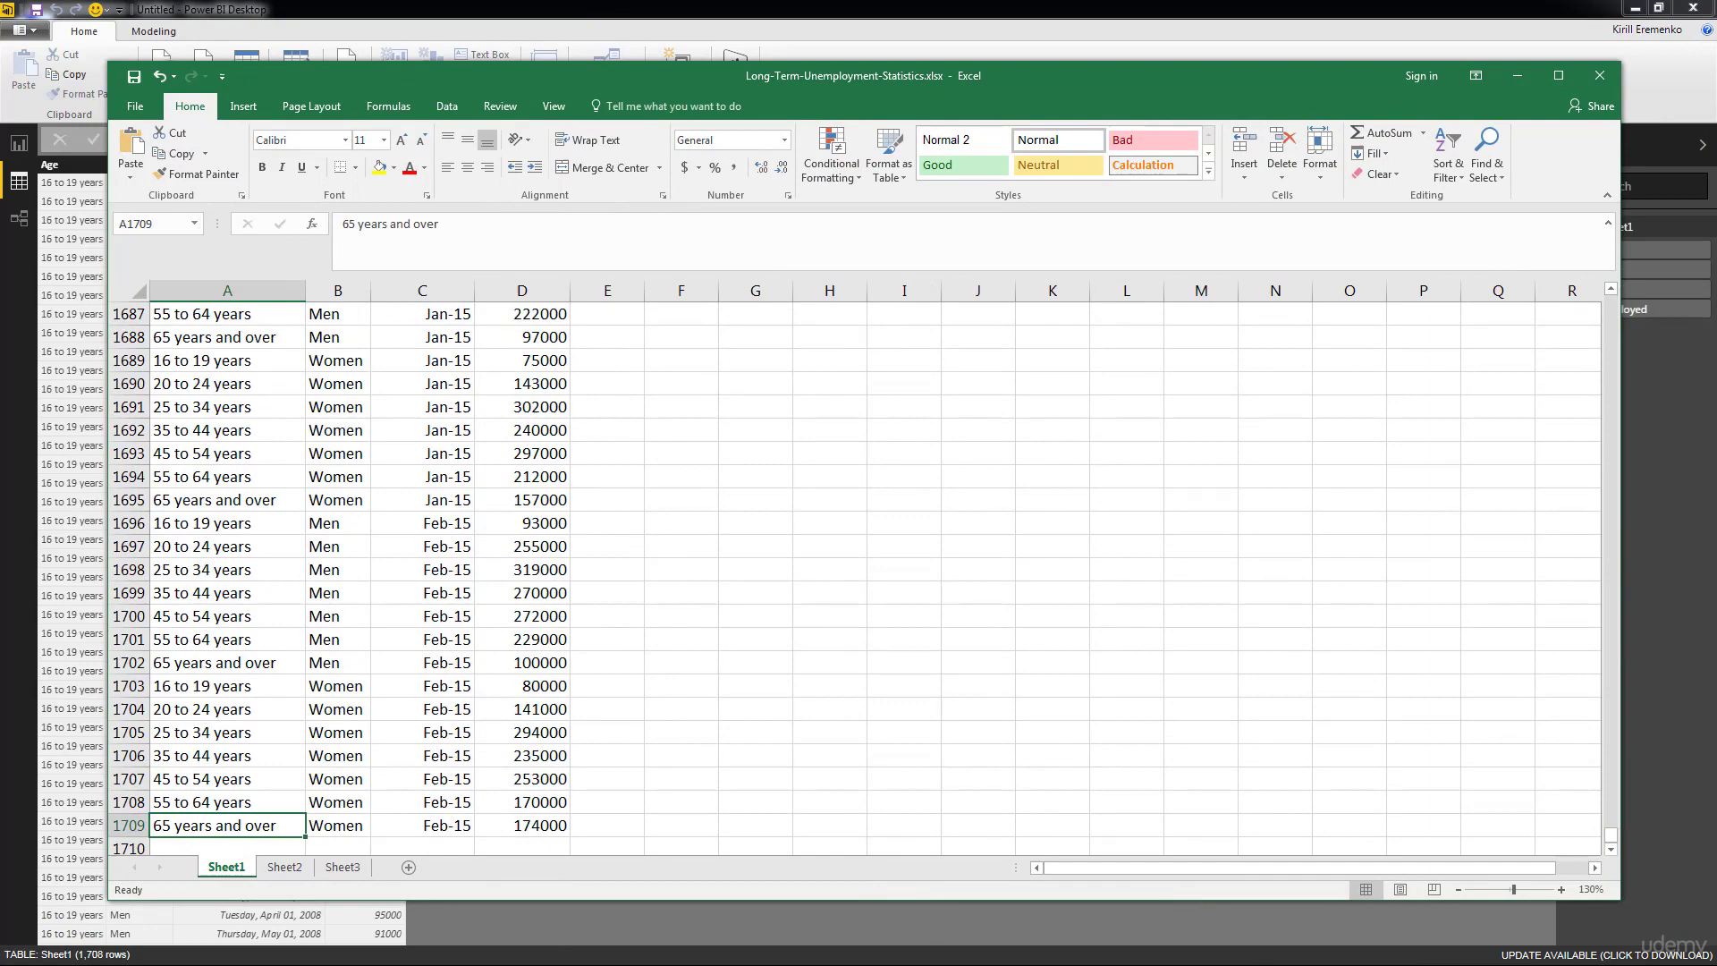
pyautogui.hotkey('ctrl', 'Up')
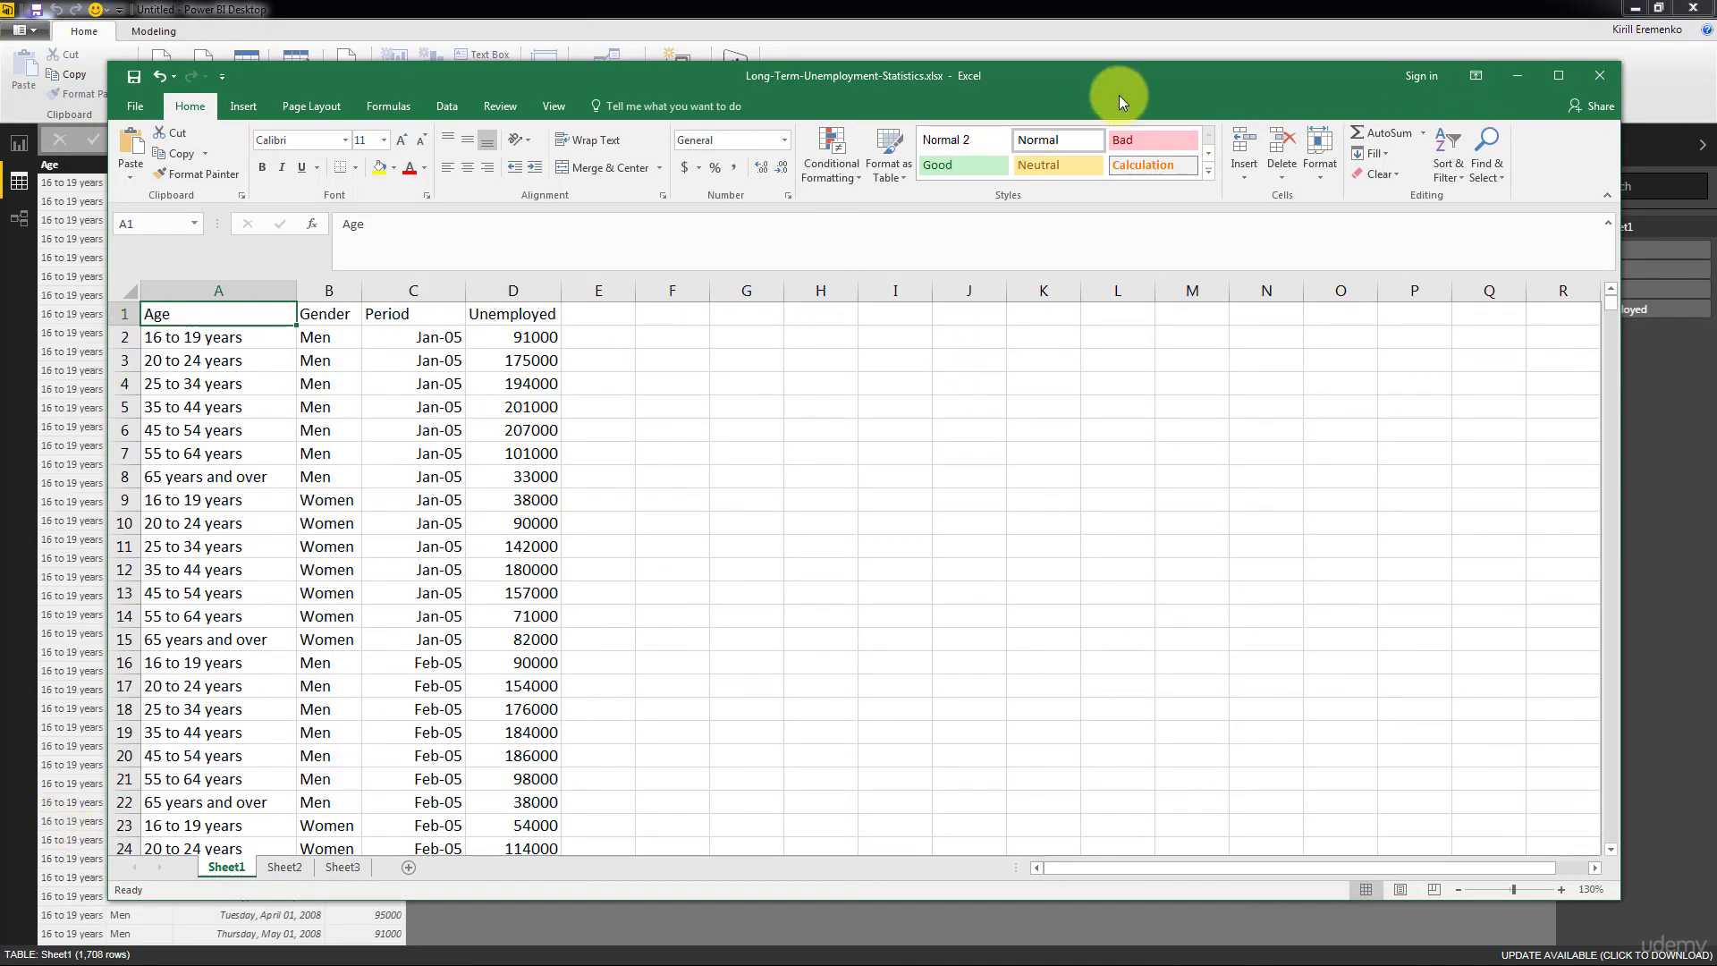
pyautogui.click(1591, 76)
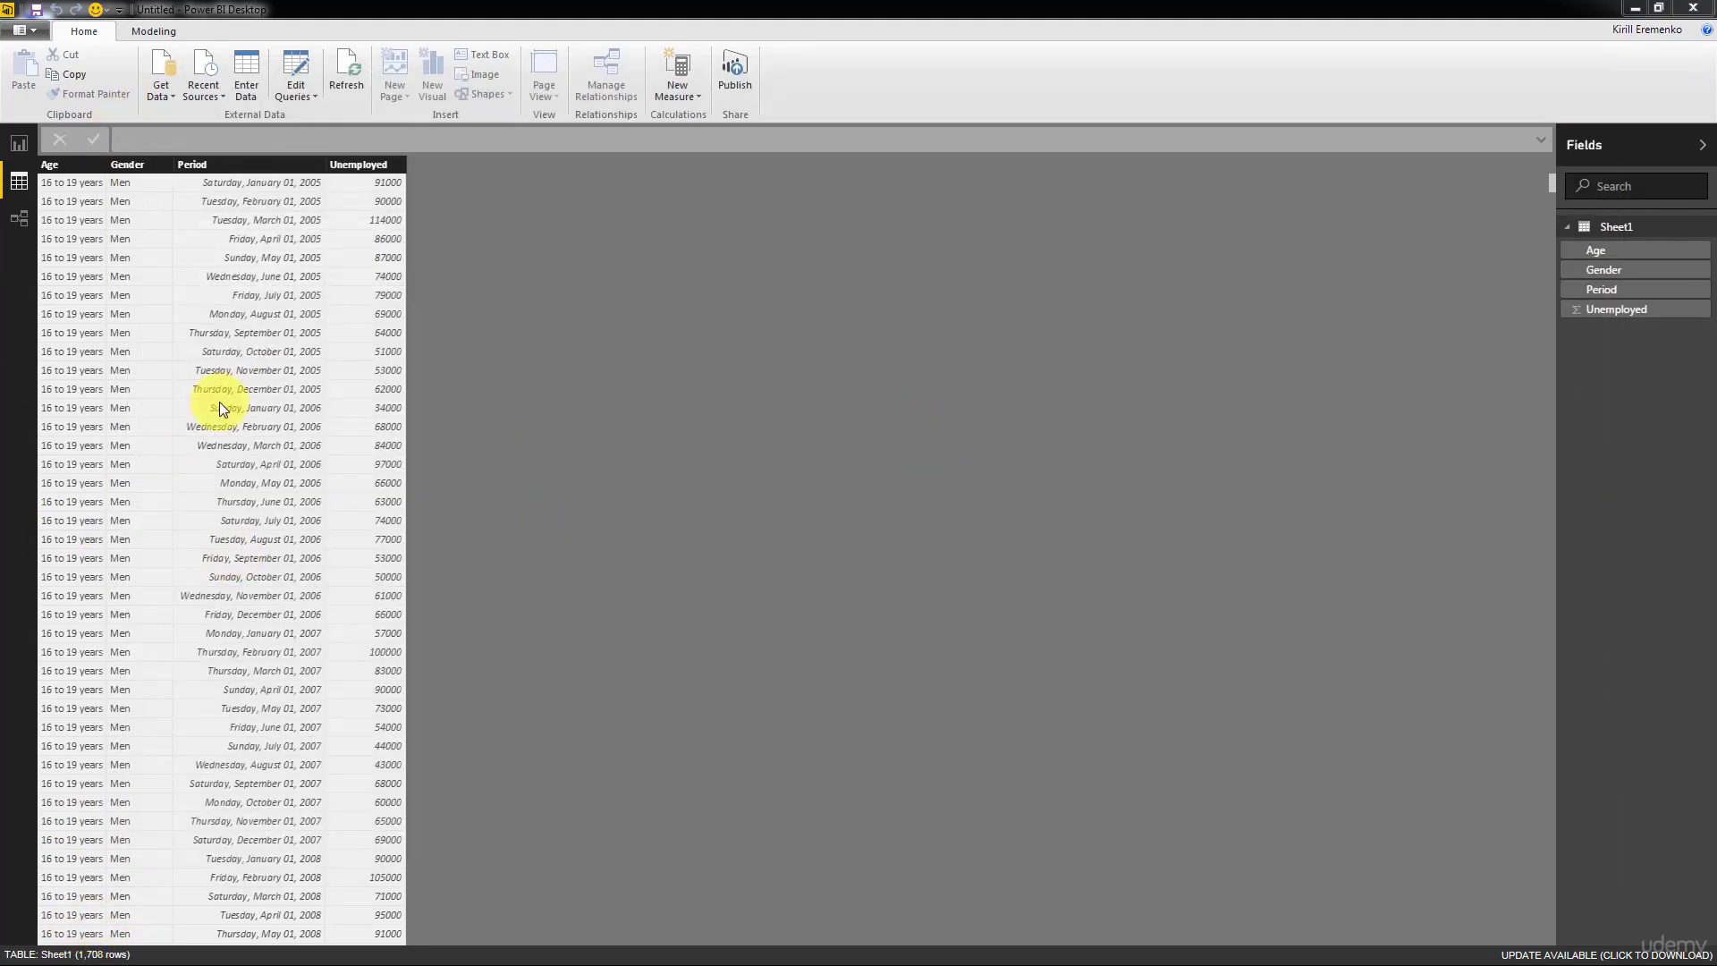
# - Switch to Report view, showing the empty Page 1 with Sheet1's four fields
pyautogui.click(18, 146)
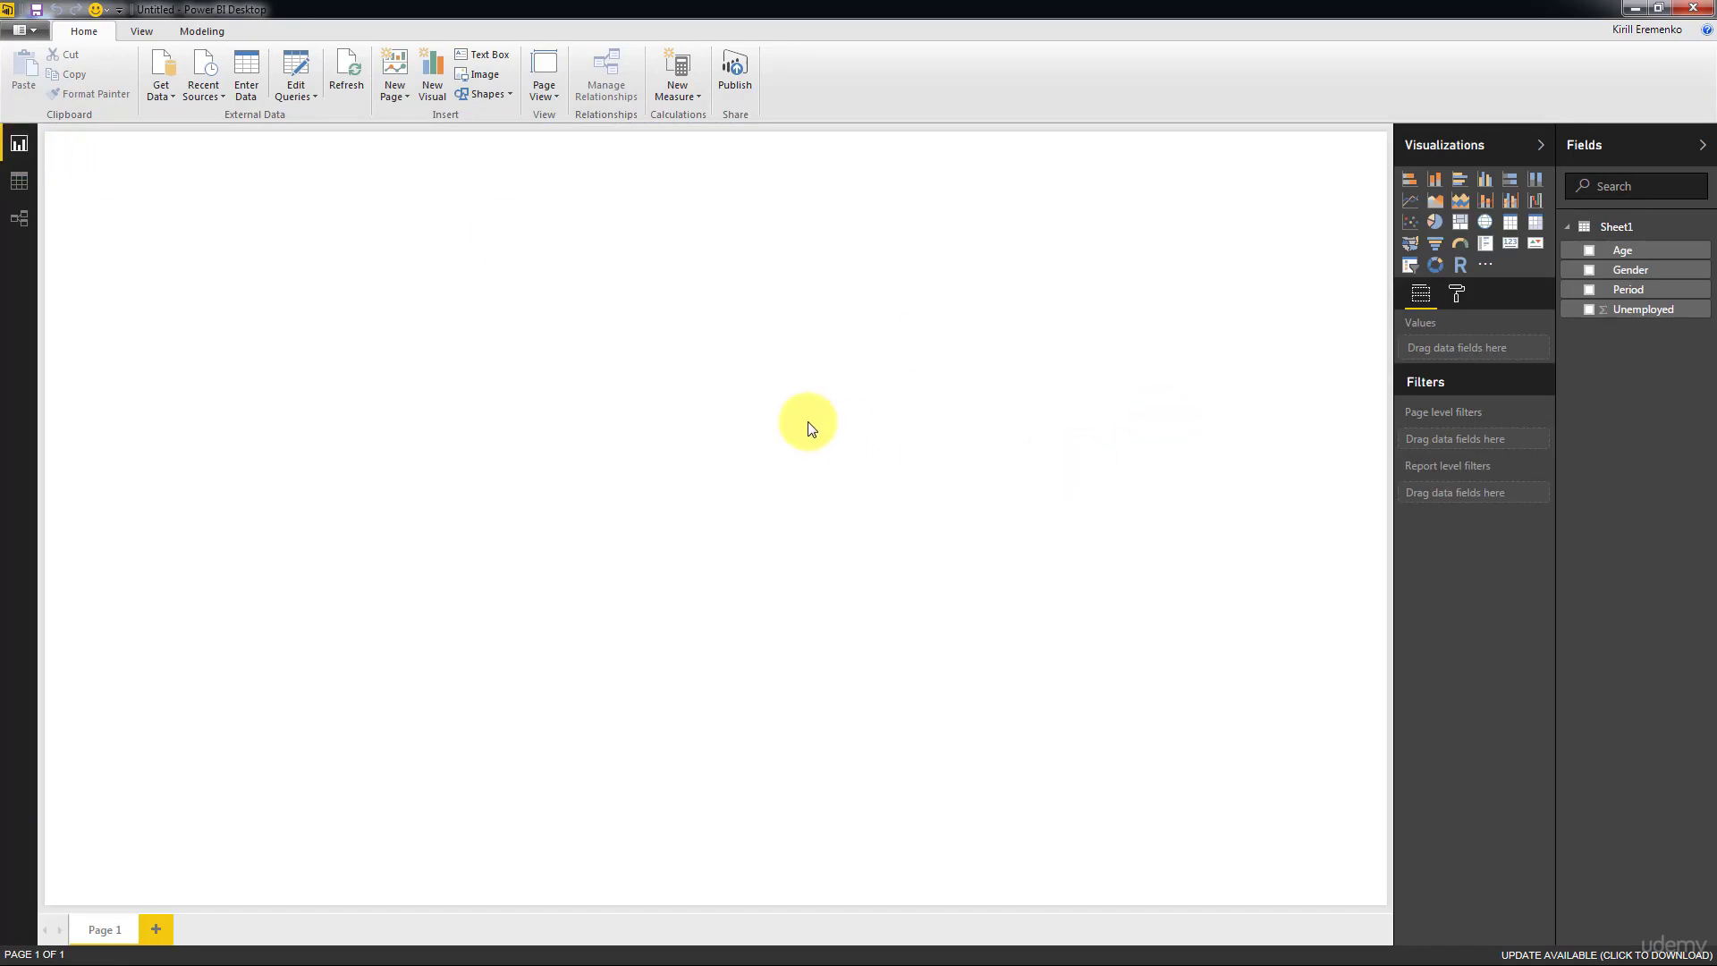